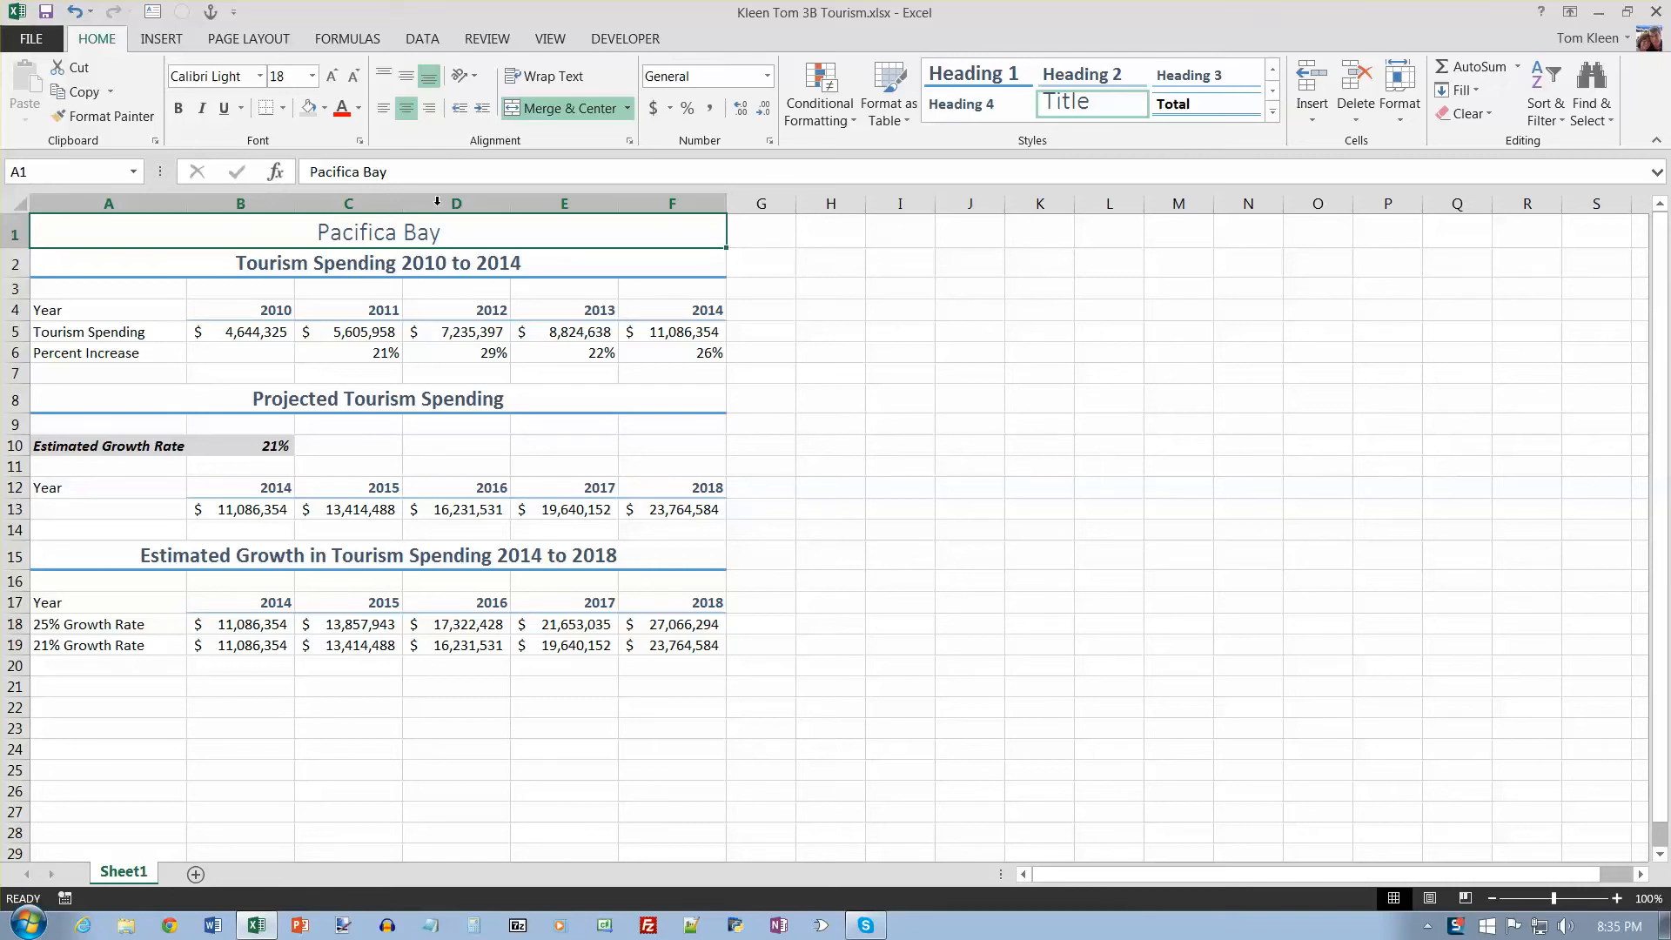
# Change the workbook's theme colors to the Orange color set
pyautogui.click(248, 38)
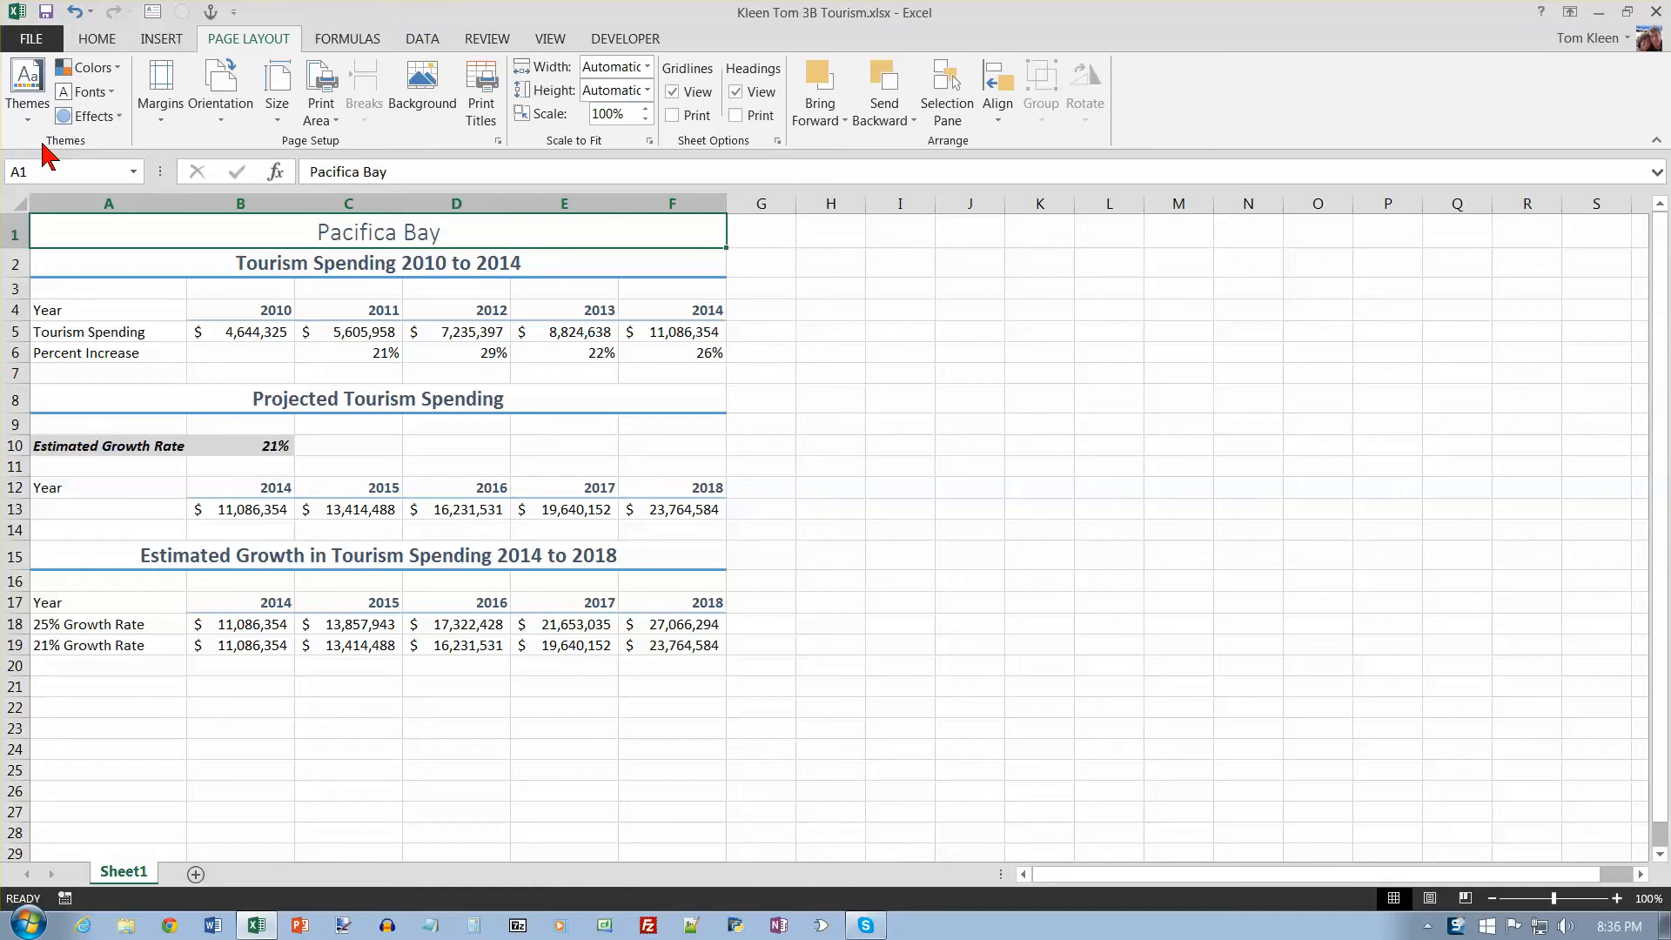
pyautogui.click(113, 70)
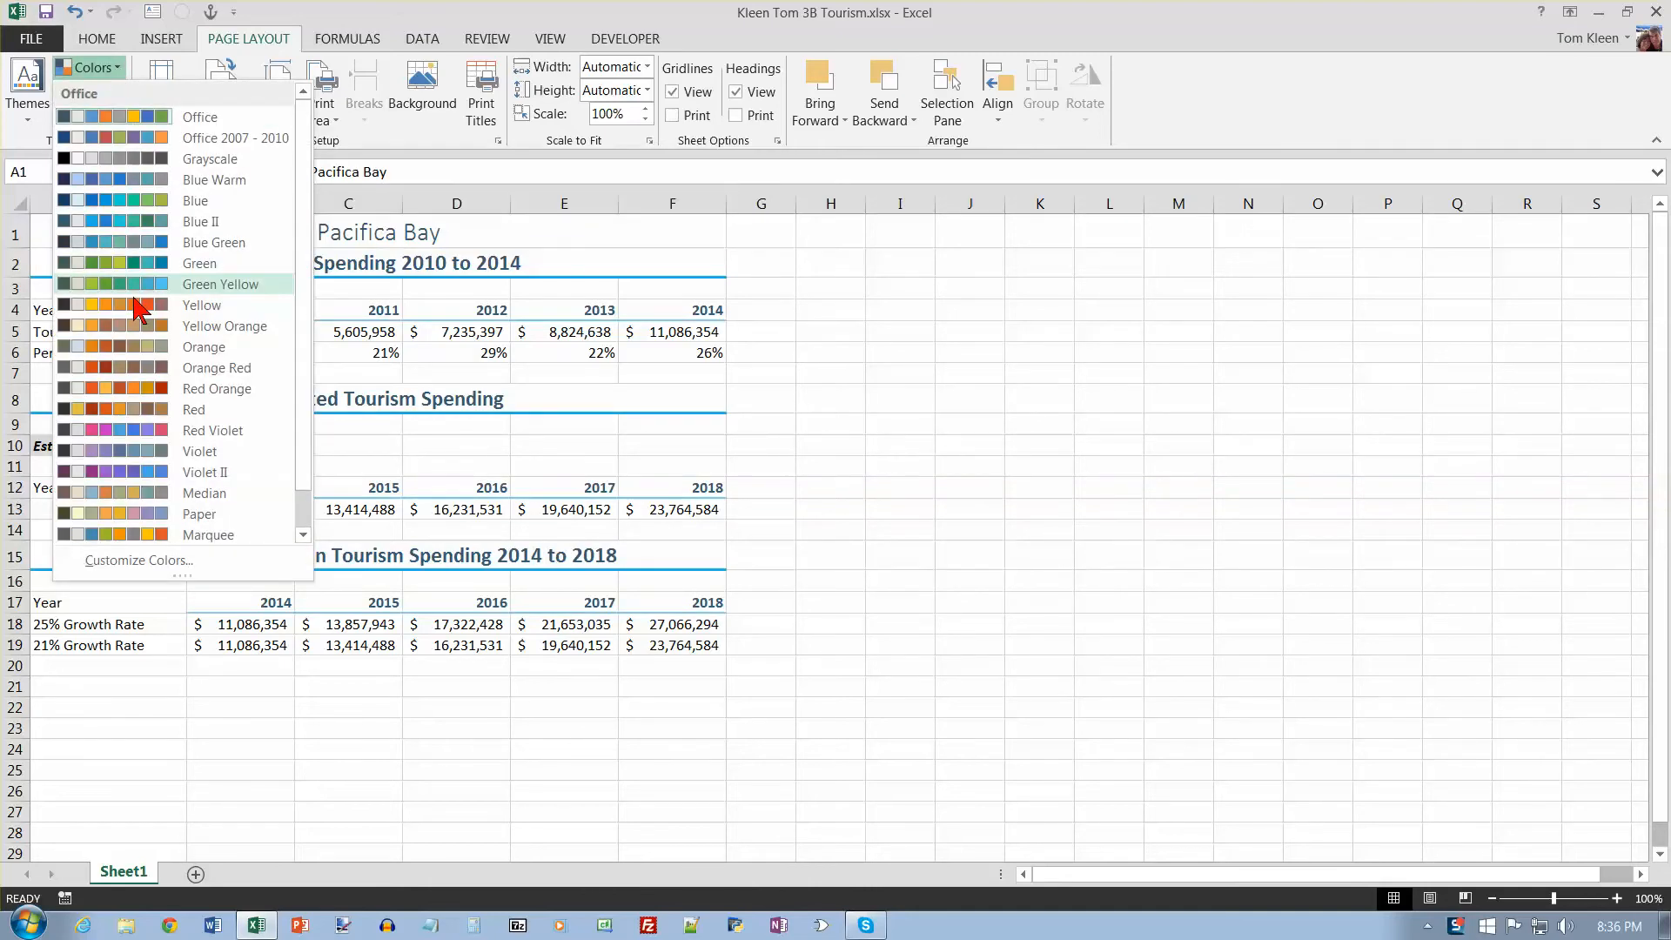
pyautogui.click(137, 348)
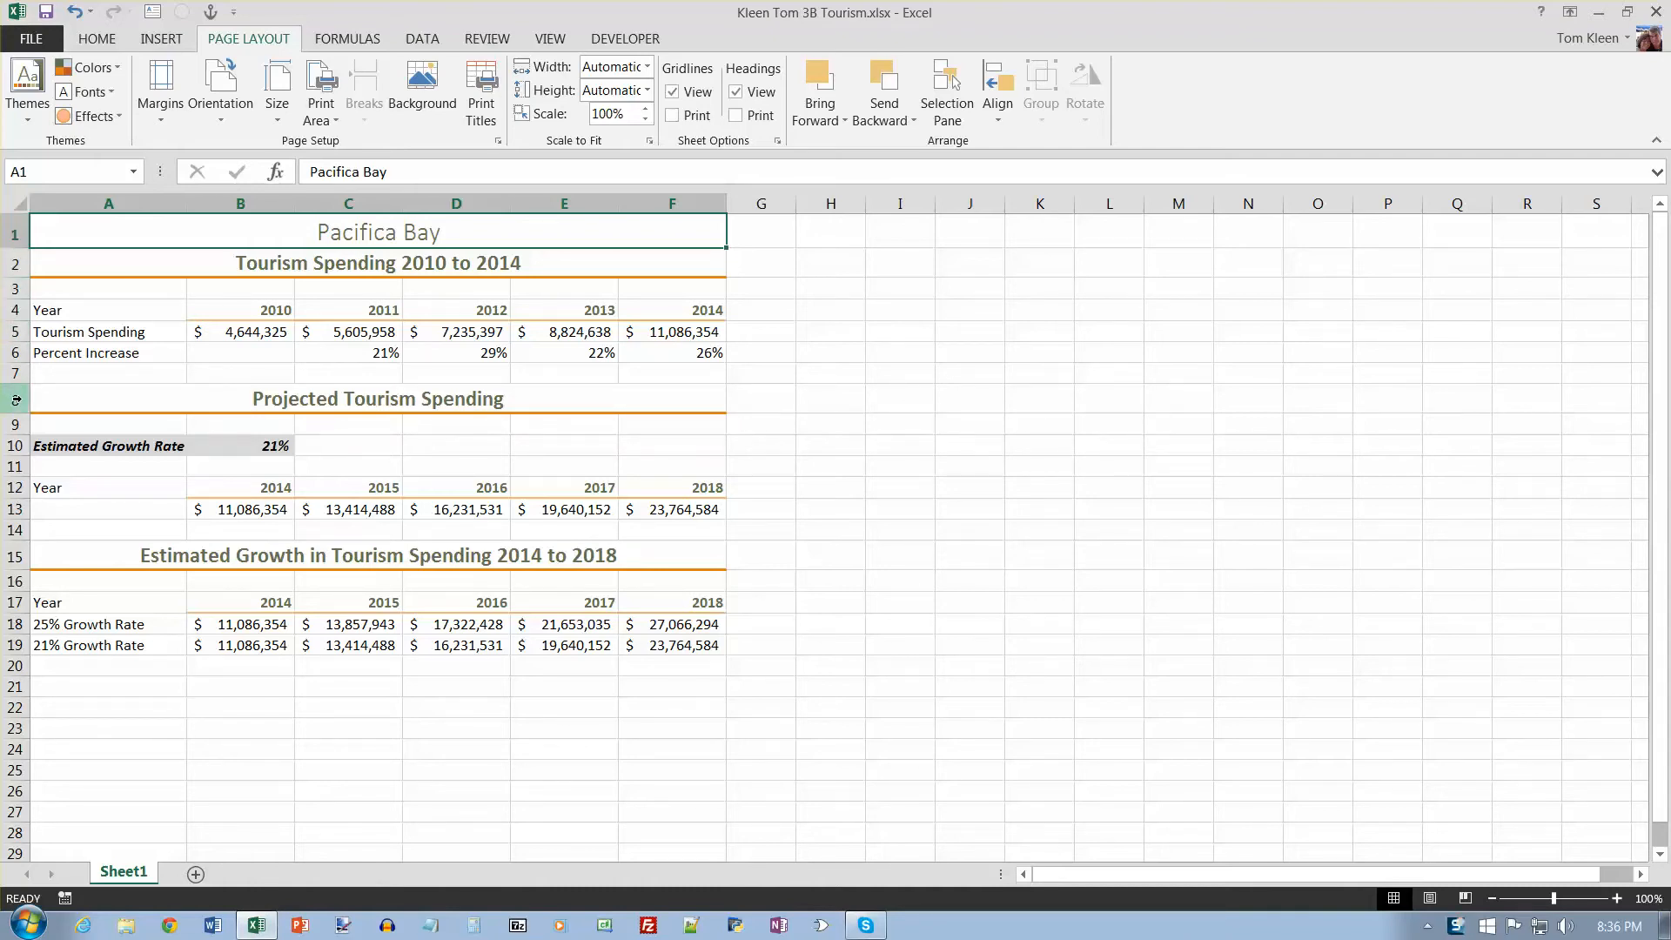
# Insert 17 blank rows above the Projected Tourism Spending heading at rows 8 to 24 and clear their formatting
pyautogui.moveTo(16, 400); pyautogui.dragTo(9, 741)
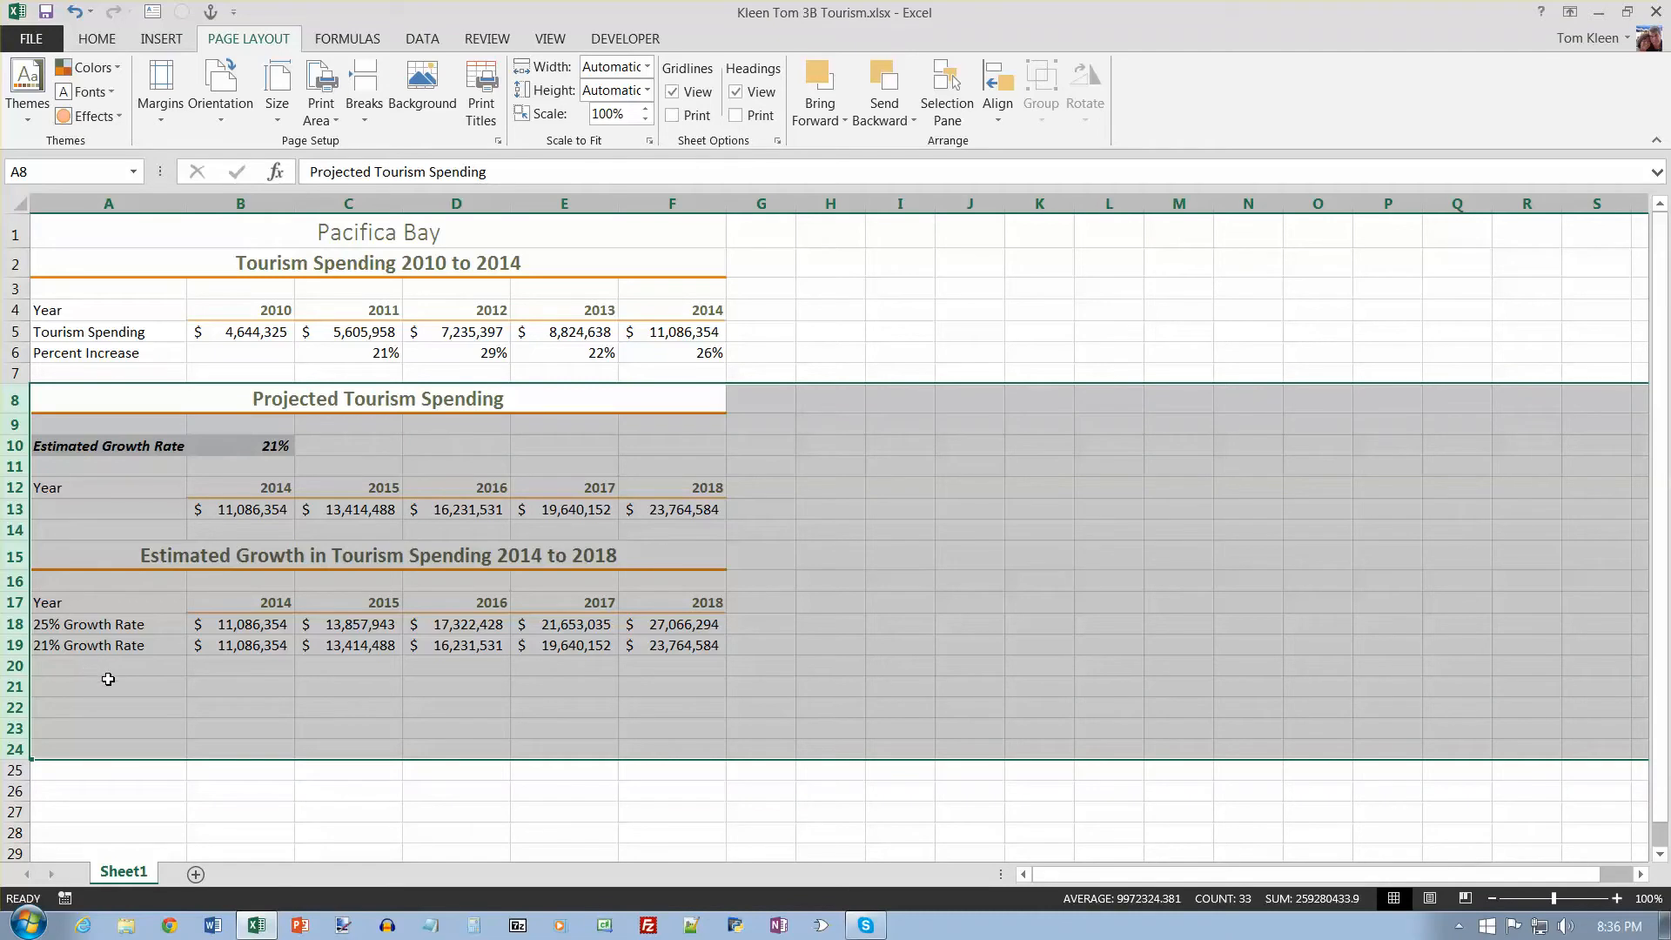
pyautogui.rightClick(31, 431)
pyautogui.click(75, 578)
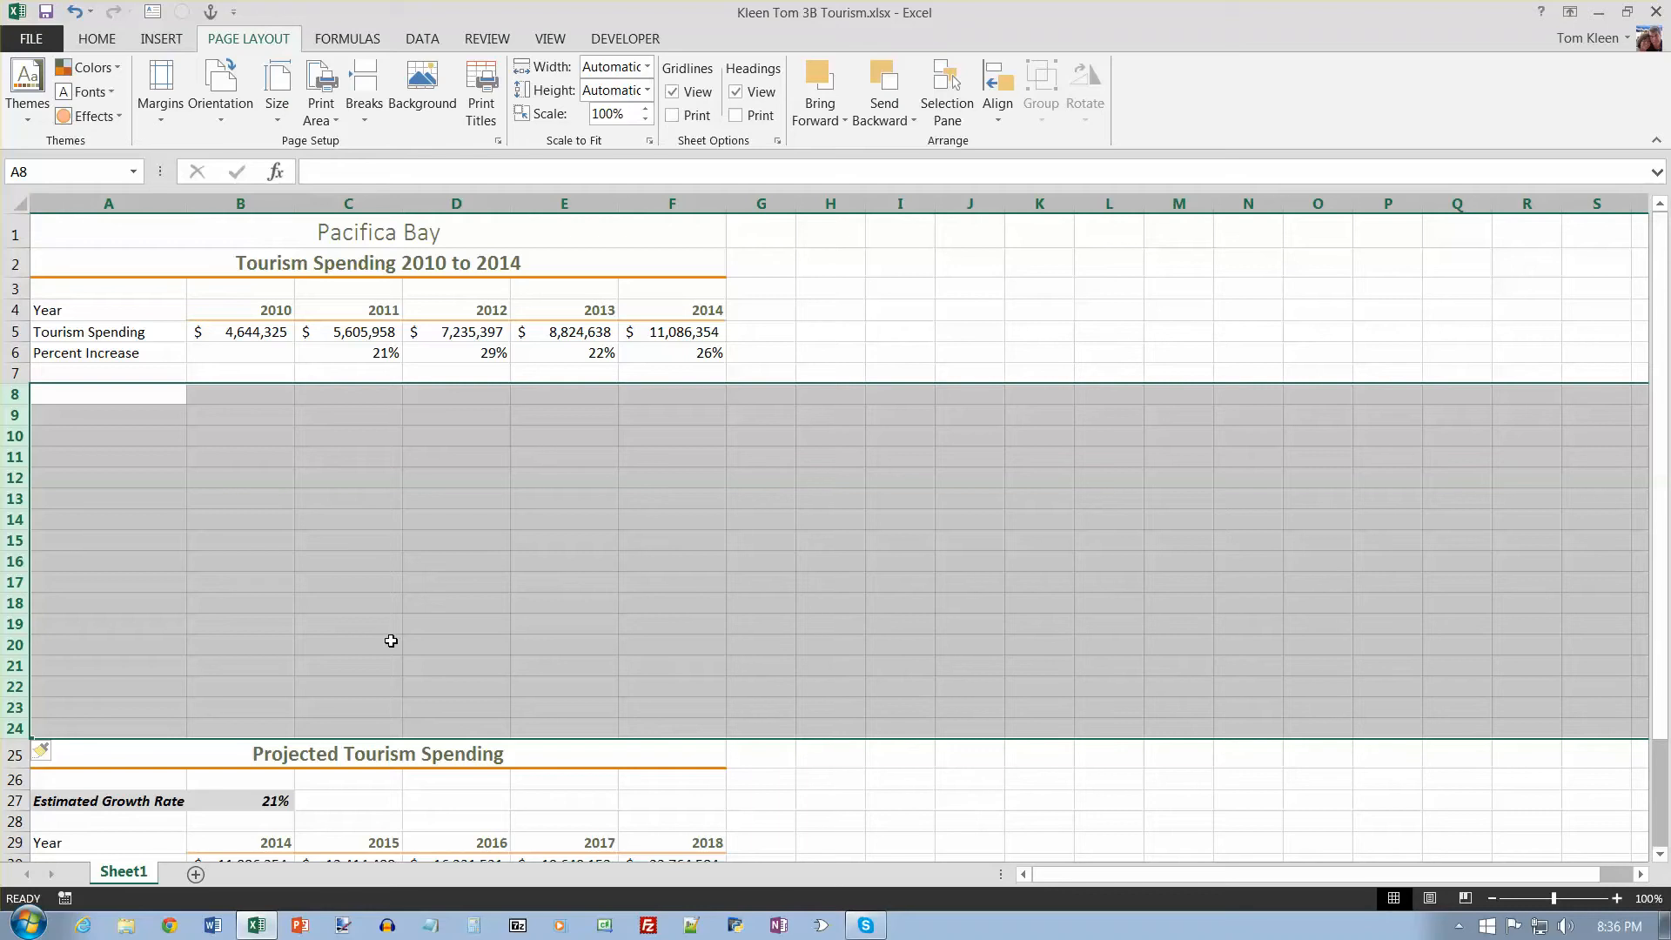
pyautogui.click(45, 753)
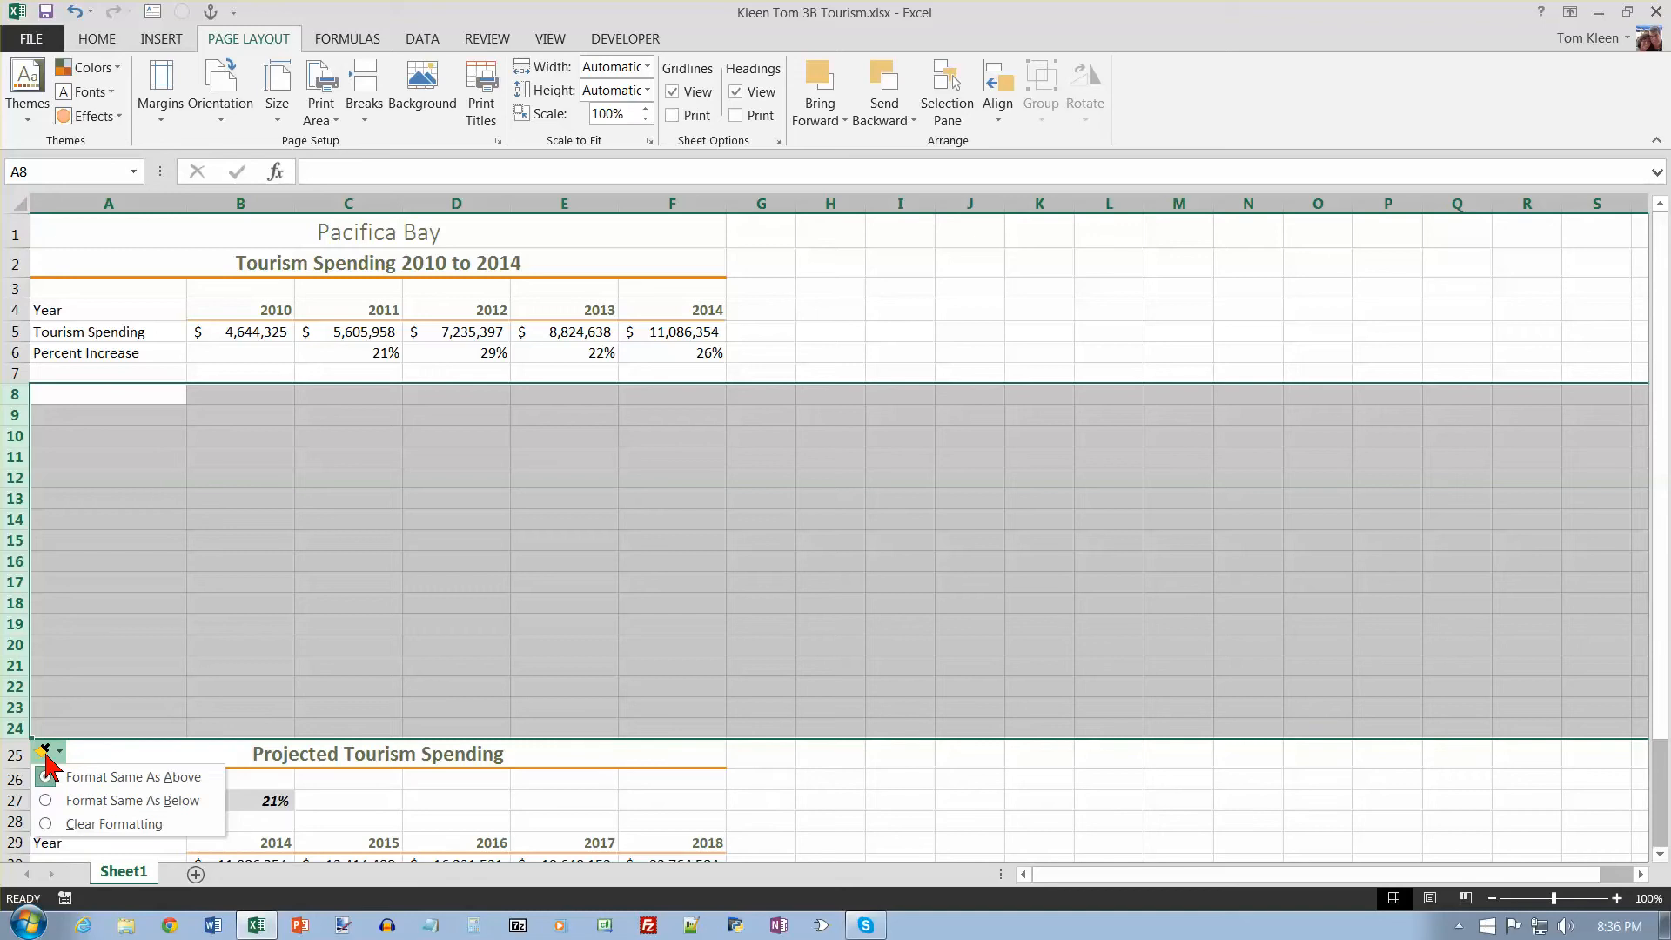
pyautogui.click(84, 823)
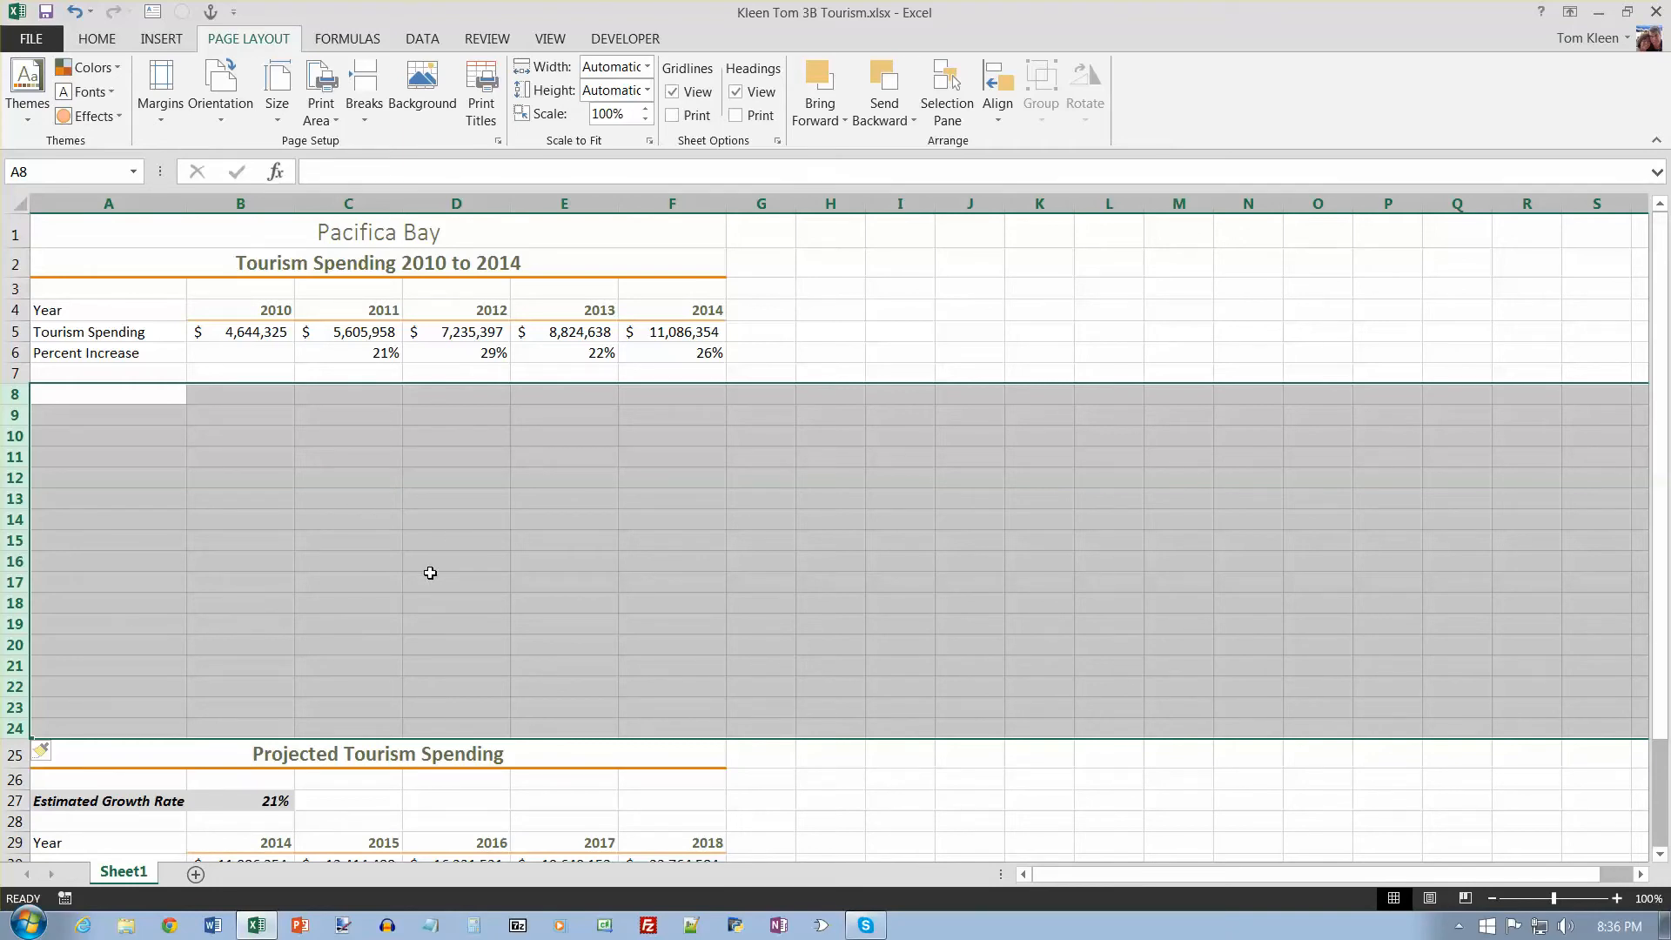
pyautogui.hotkey('ctrl', 'Home')
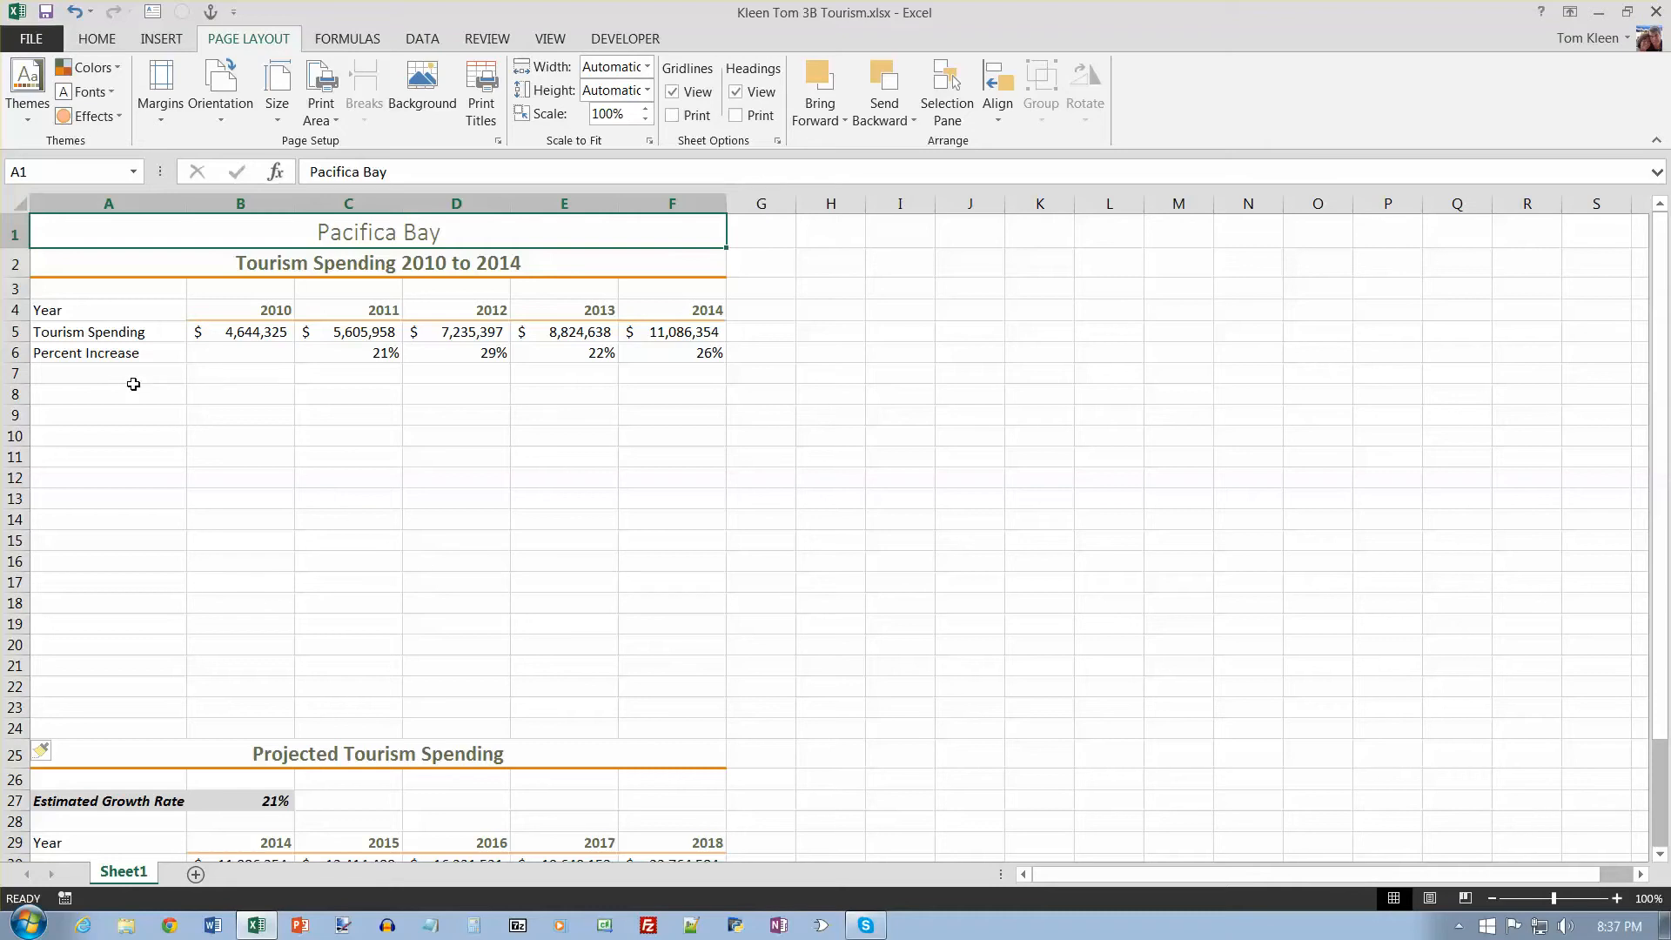
# Insert a 2-D Line with Markers chart from A5:F5 and position it in the blank rows below the 2010 to 2014 table
pyautogui.click(96, 338)
pyautogui.moveTo(96, 338); pyautogui.dragTo(709, 341)
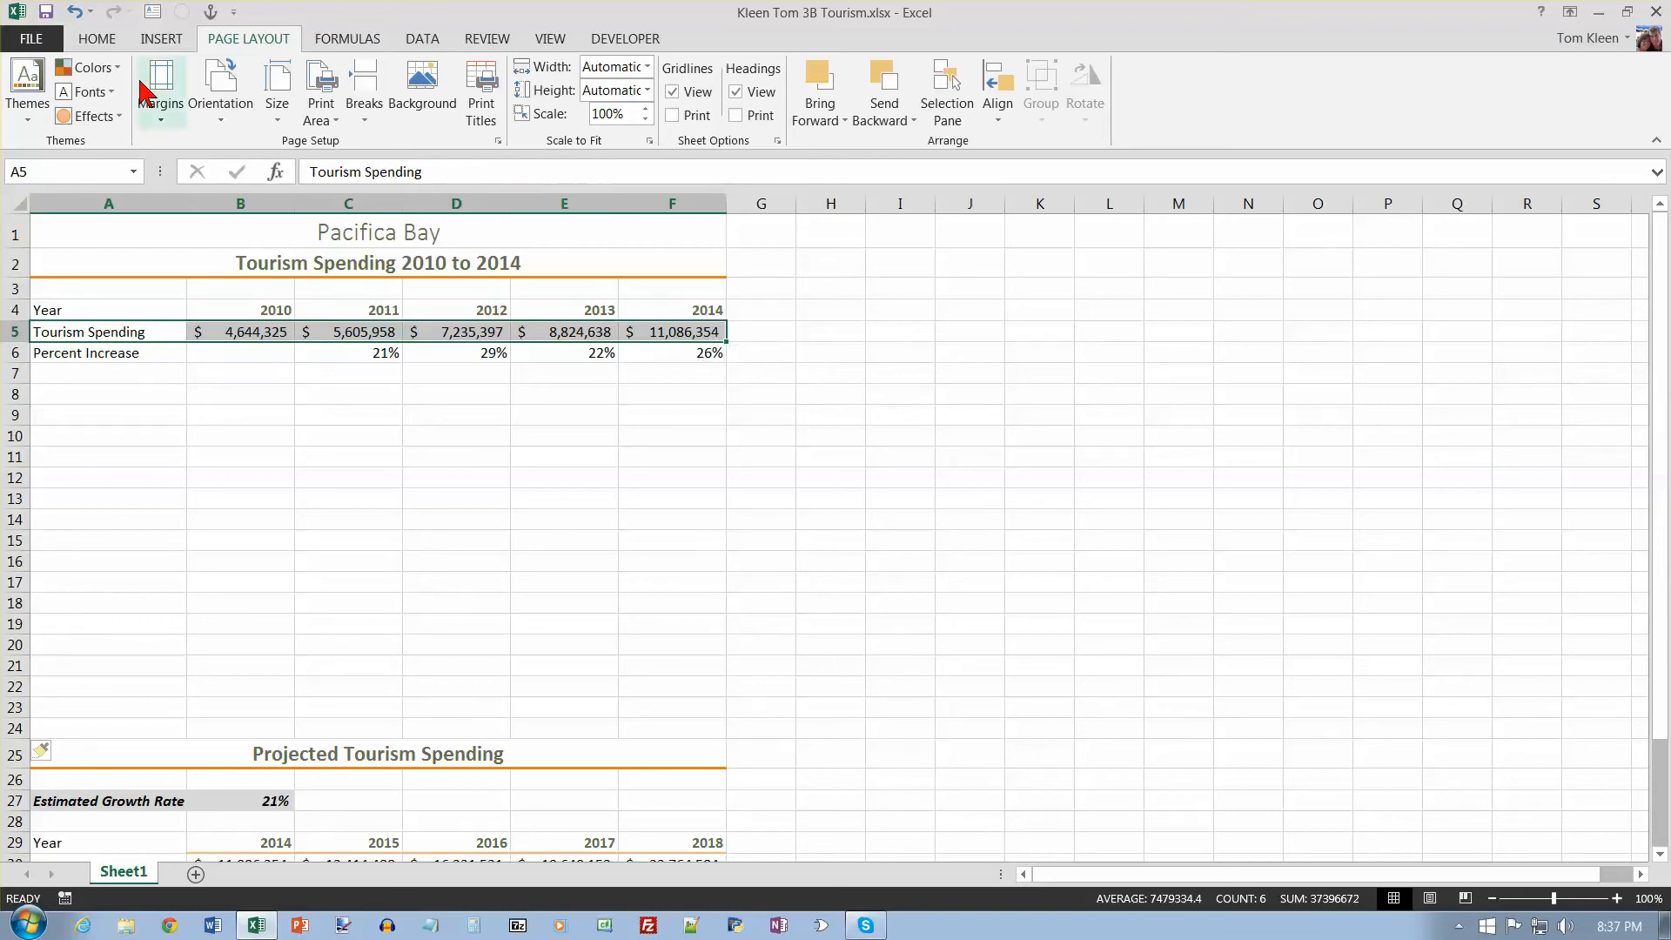
pyautogui.click(163, 41)
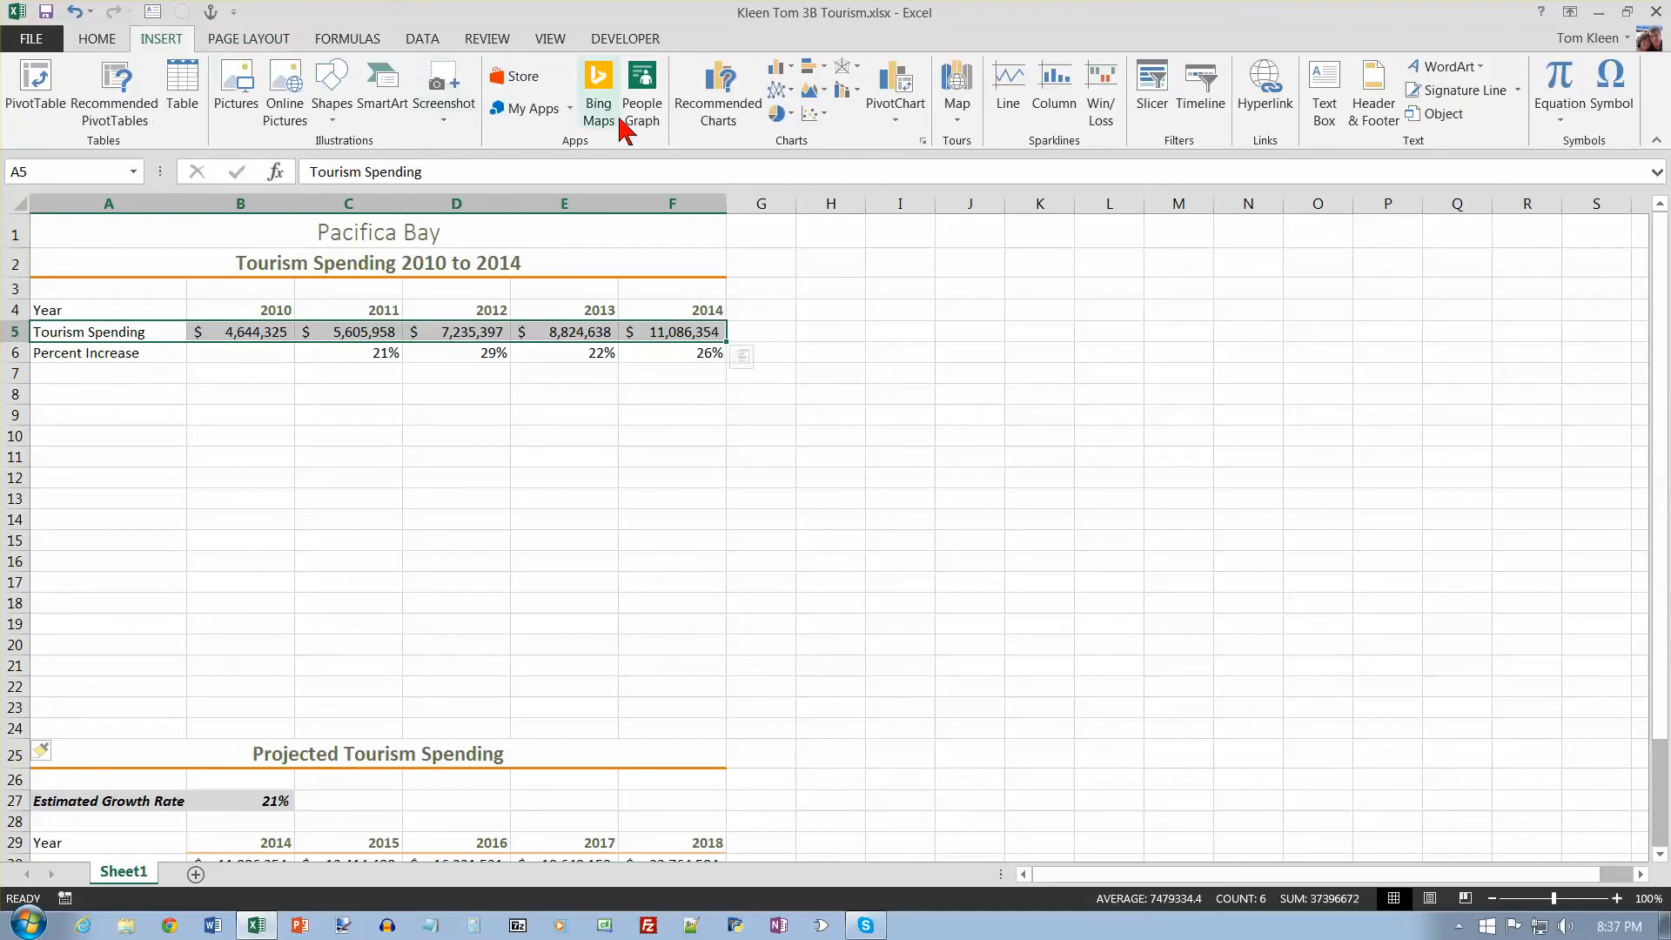
pyautogui.click(792, 90)
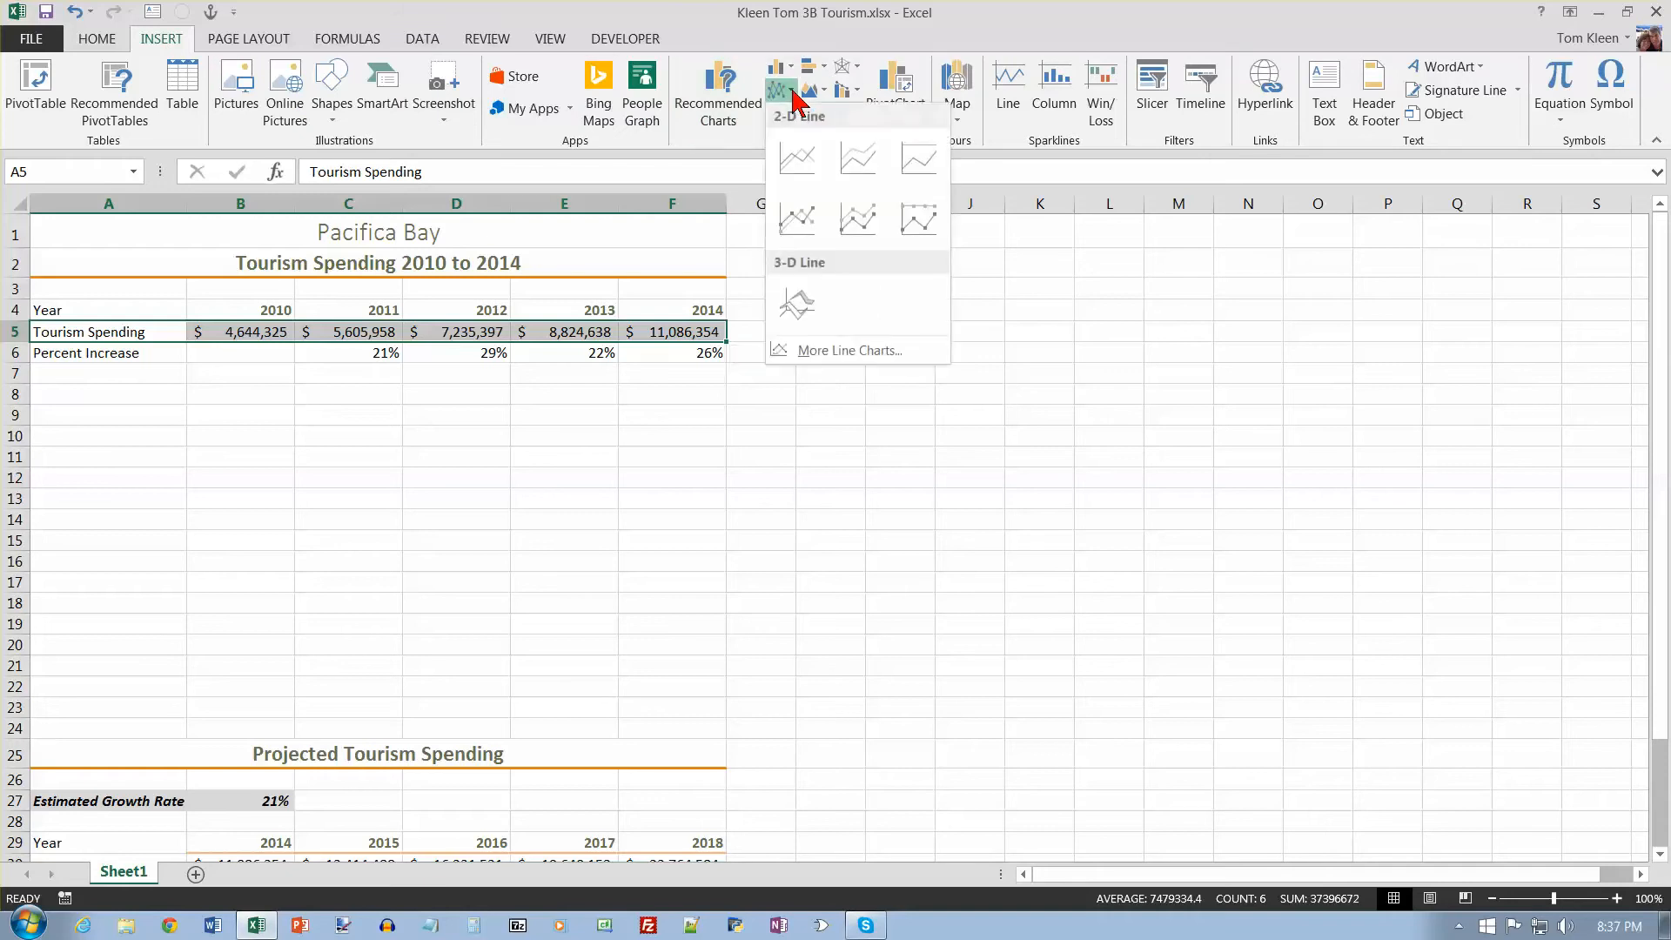
pyautogui.click(799, 224)
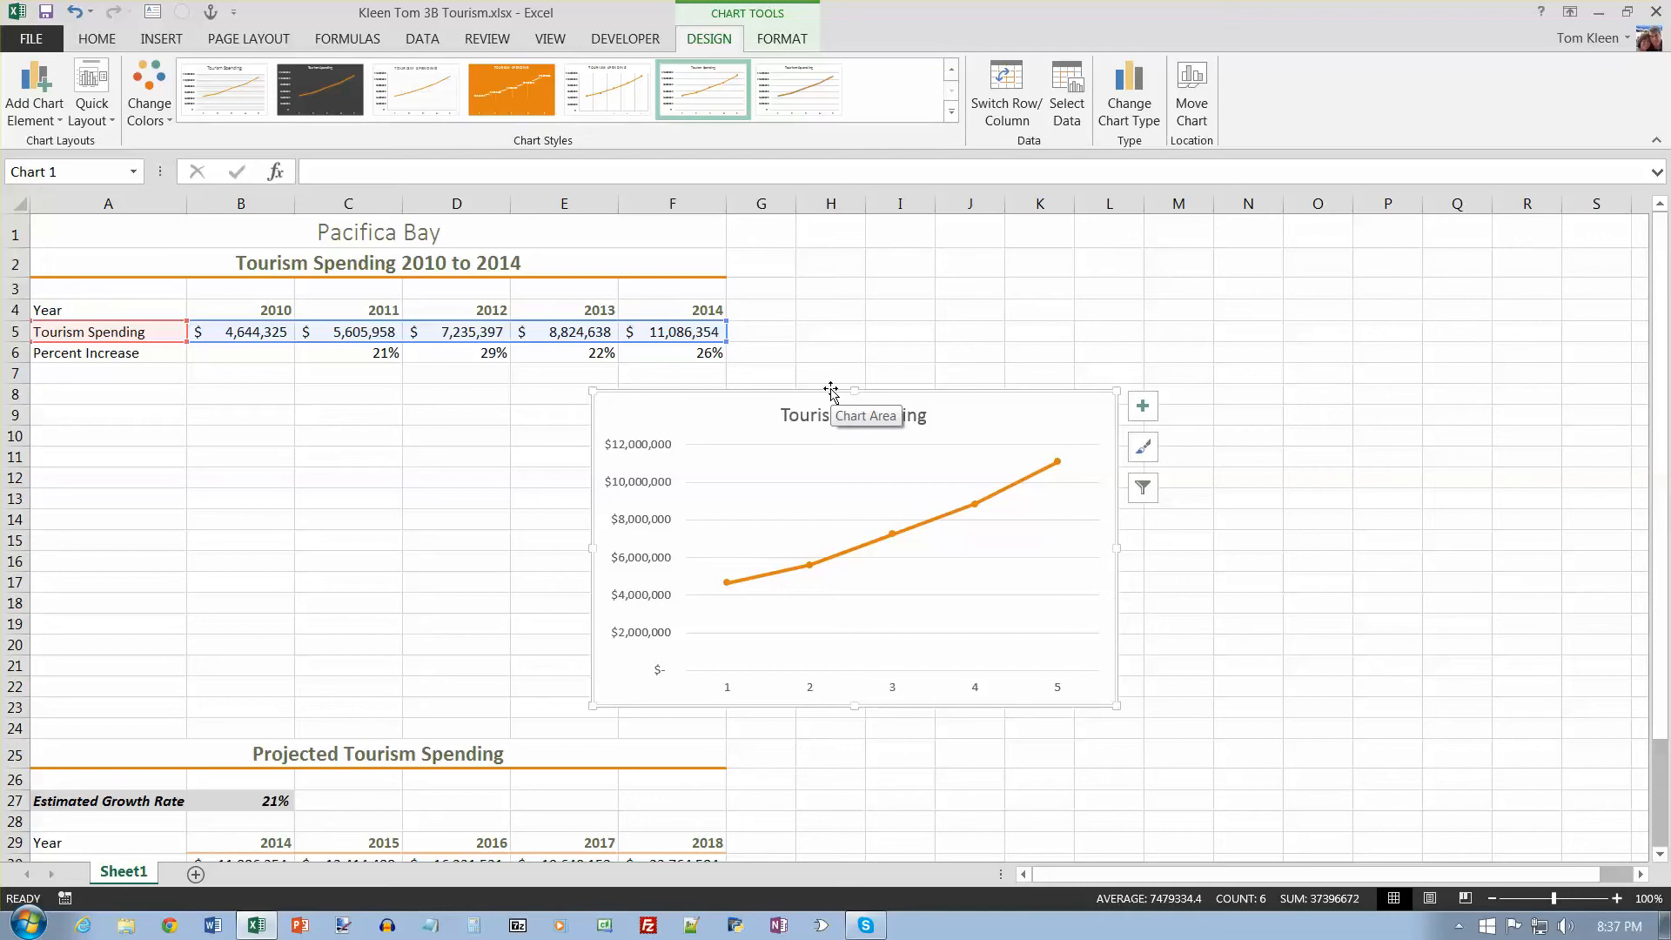
pyautogui.moveTo(831, 391); pyautogui.dragTo(272, 383)
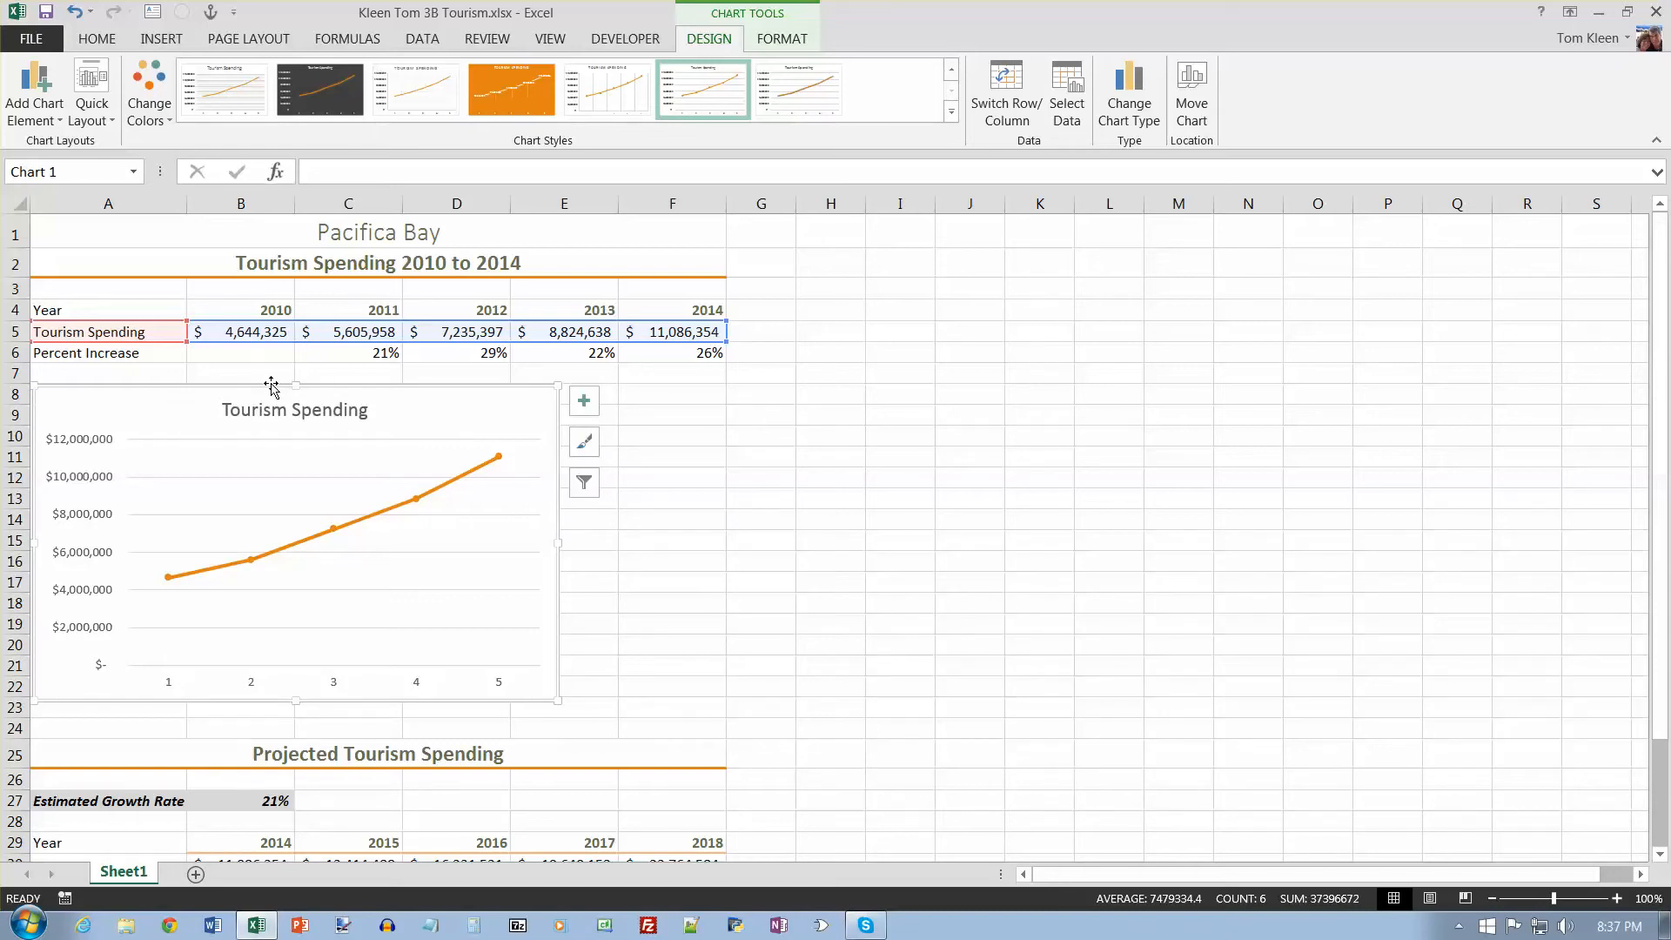
pyautogui.moveTo(271, 385); pyautogui.dragTo(316, 383)
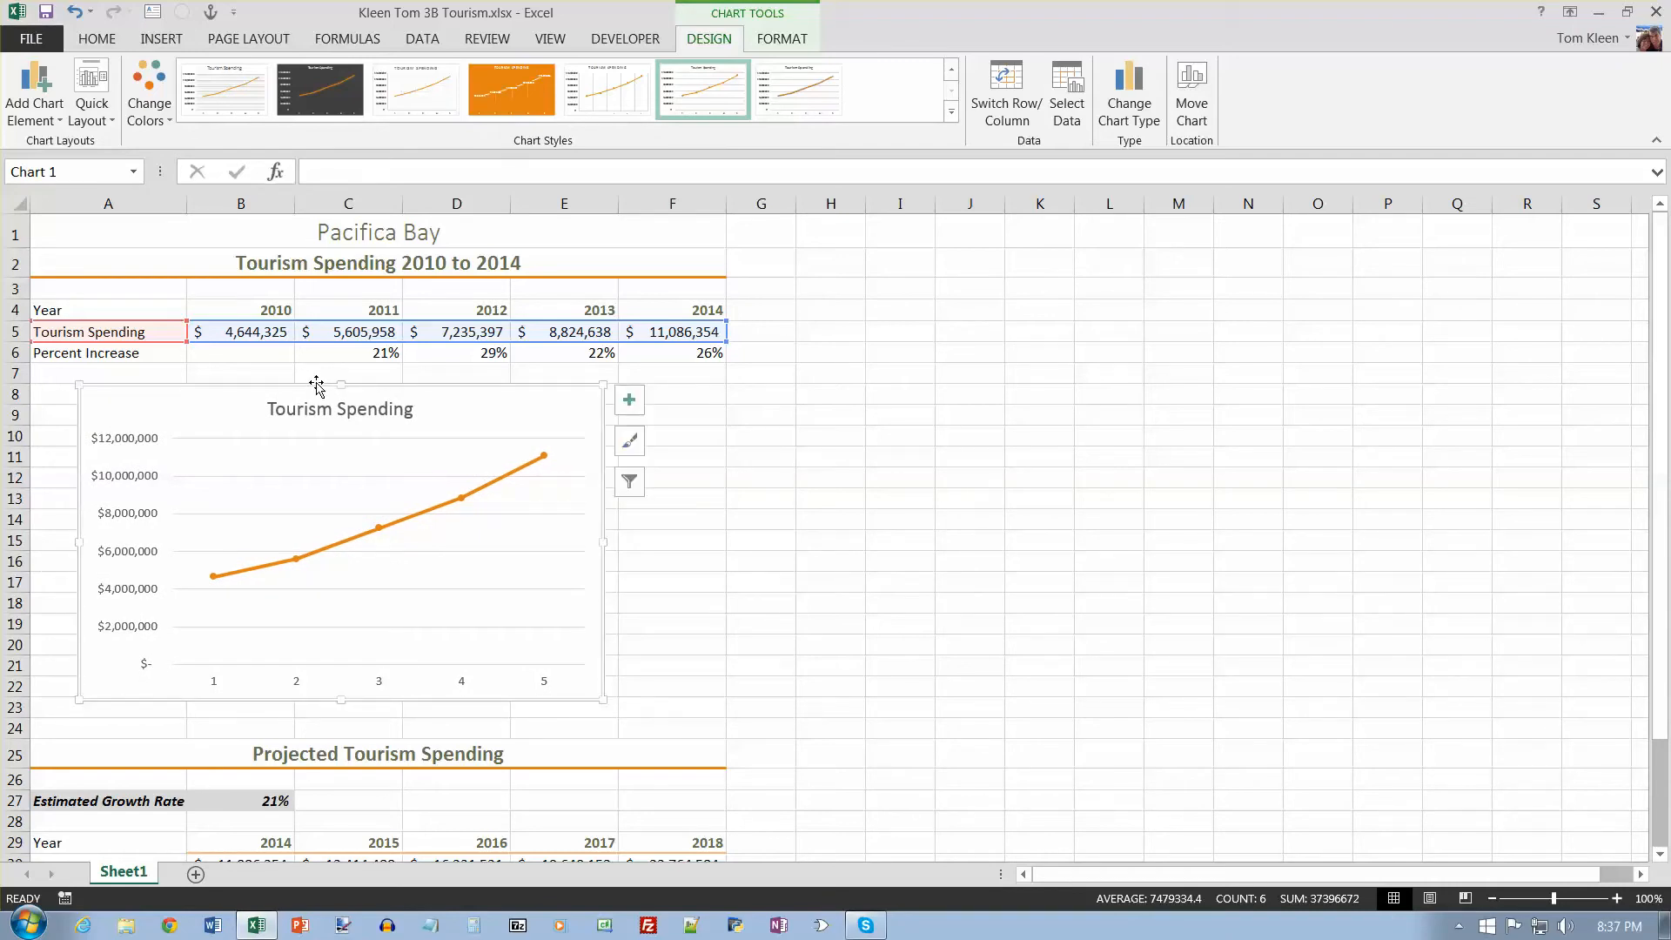
# Change the chart title to "Pacifica Bay Tourism Spending 2010 to 2014"
pyautogui.click(385, 406)
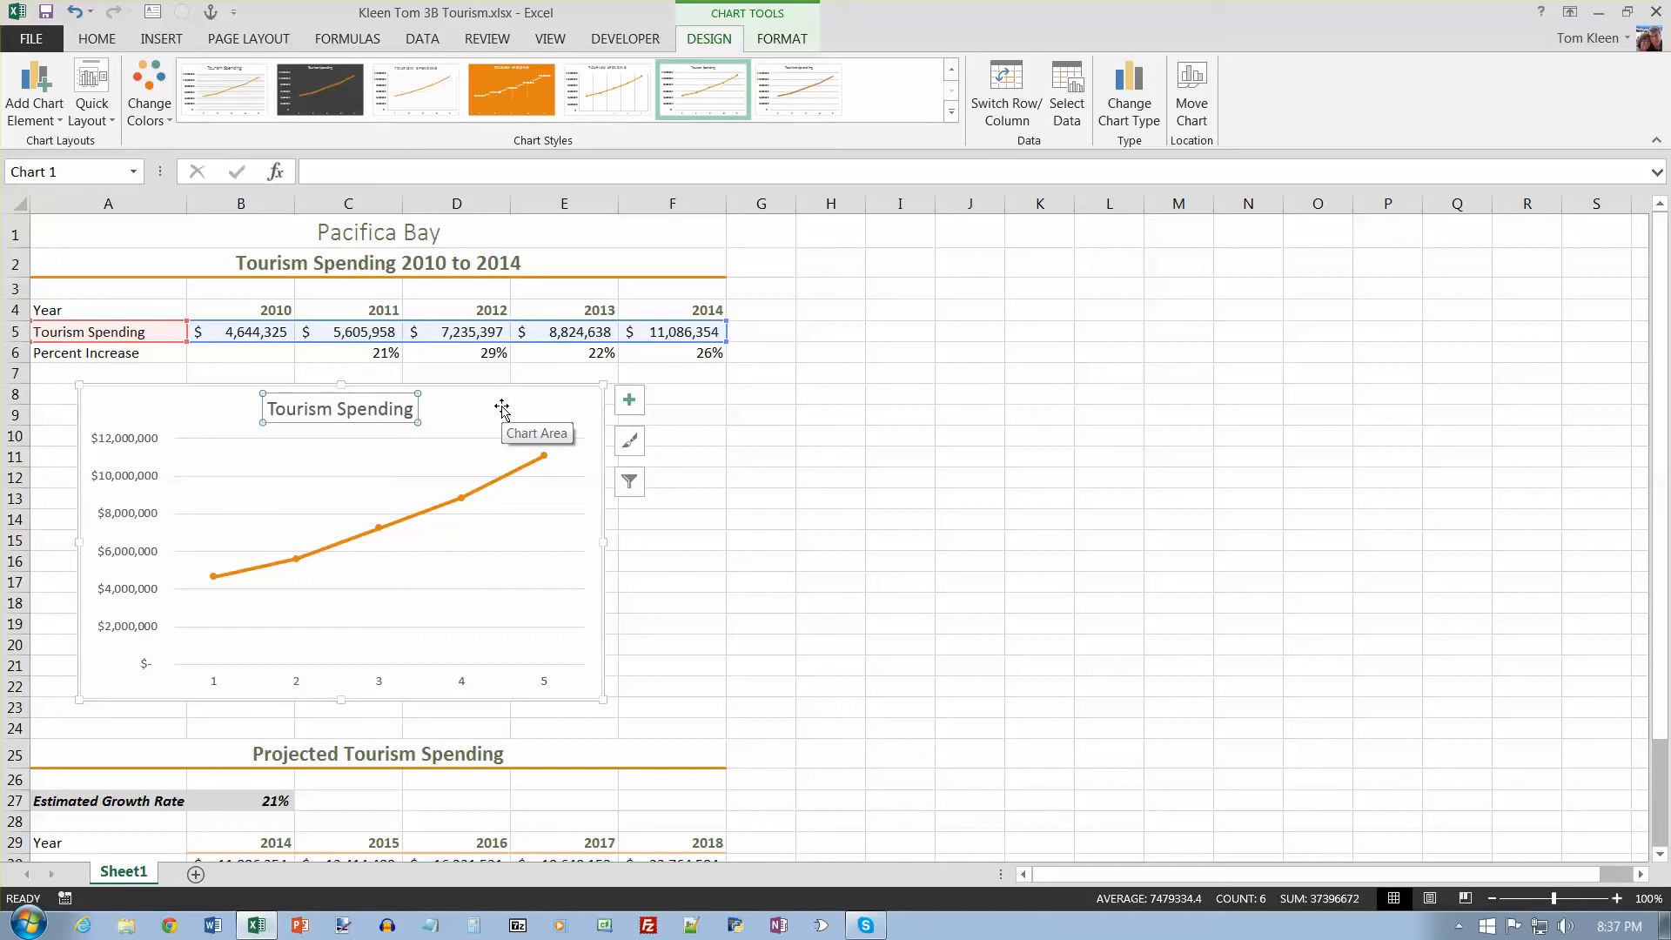
pyautogui.write('Paci')
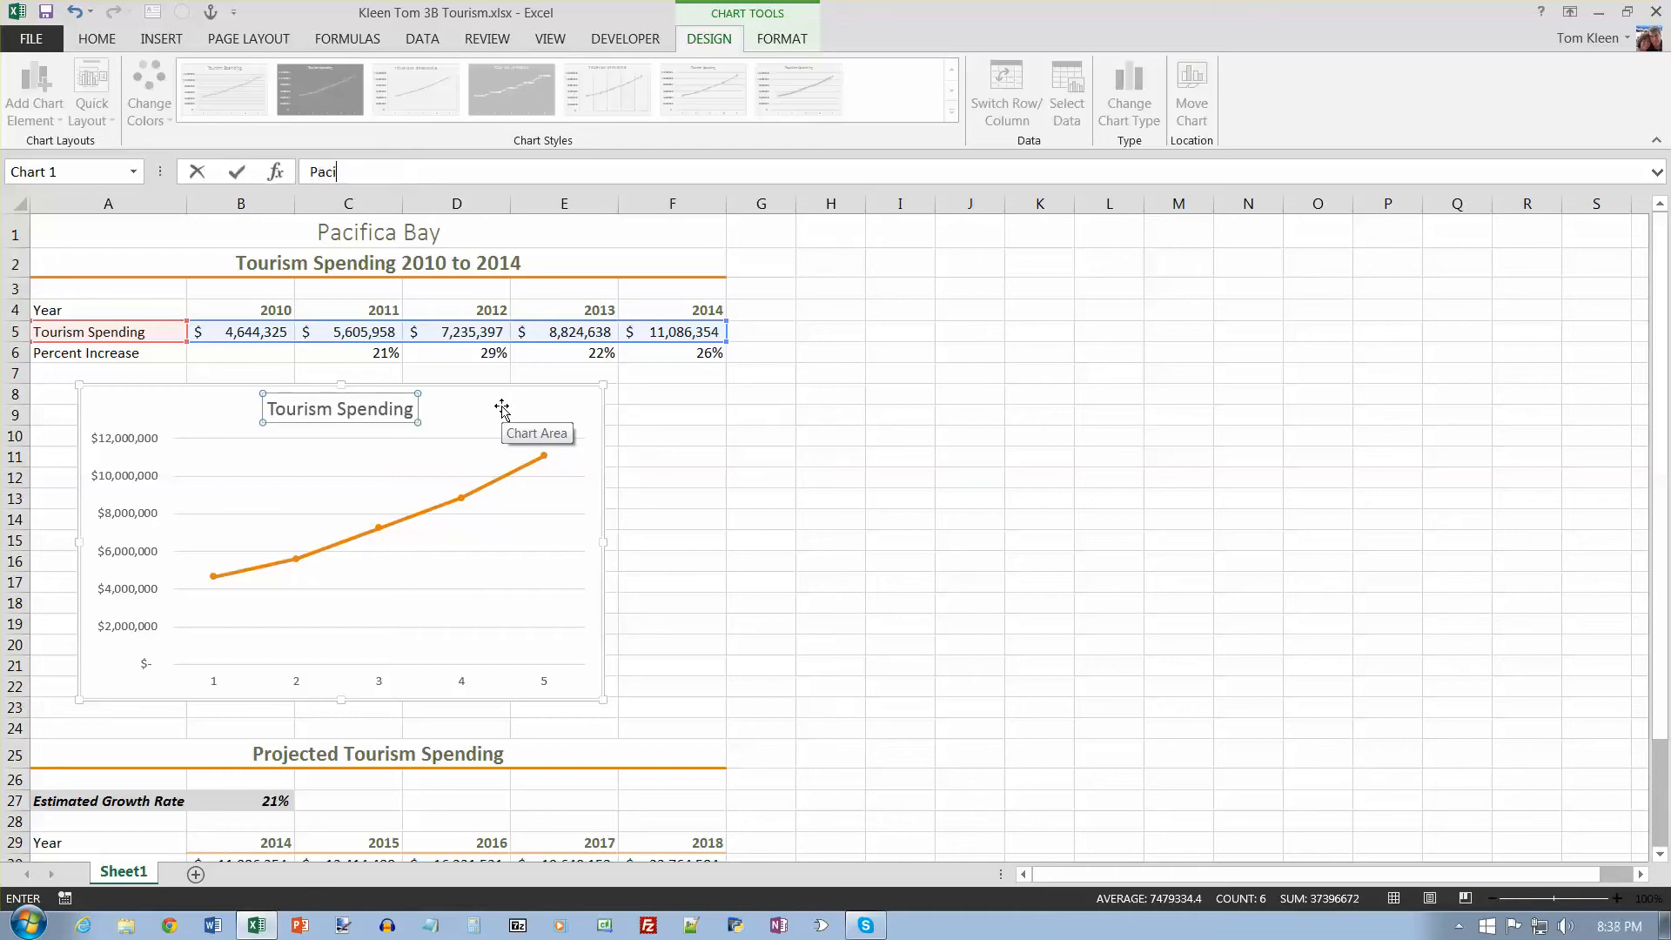
pyautogui.write('fica Bay')
pyautogui.press('Return')
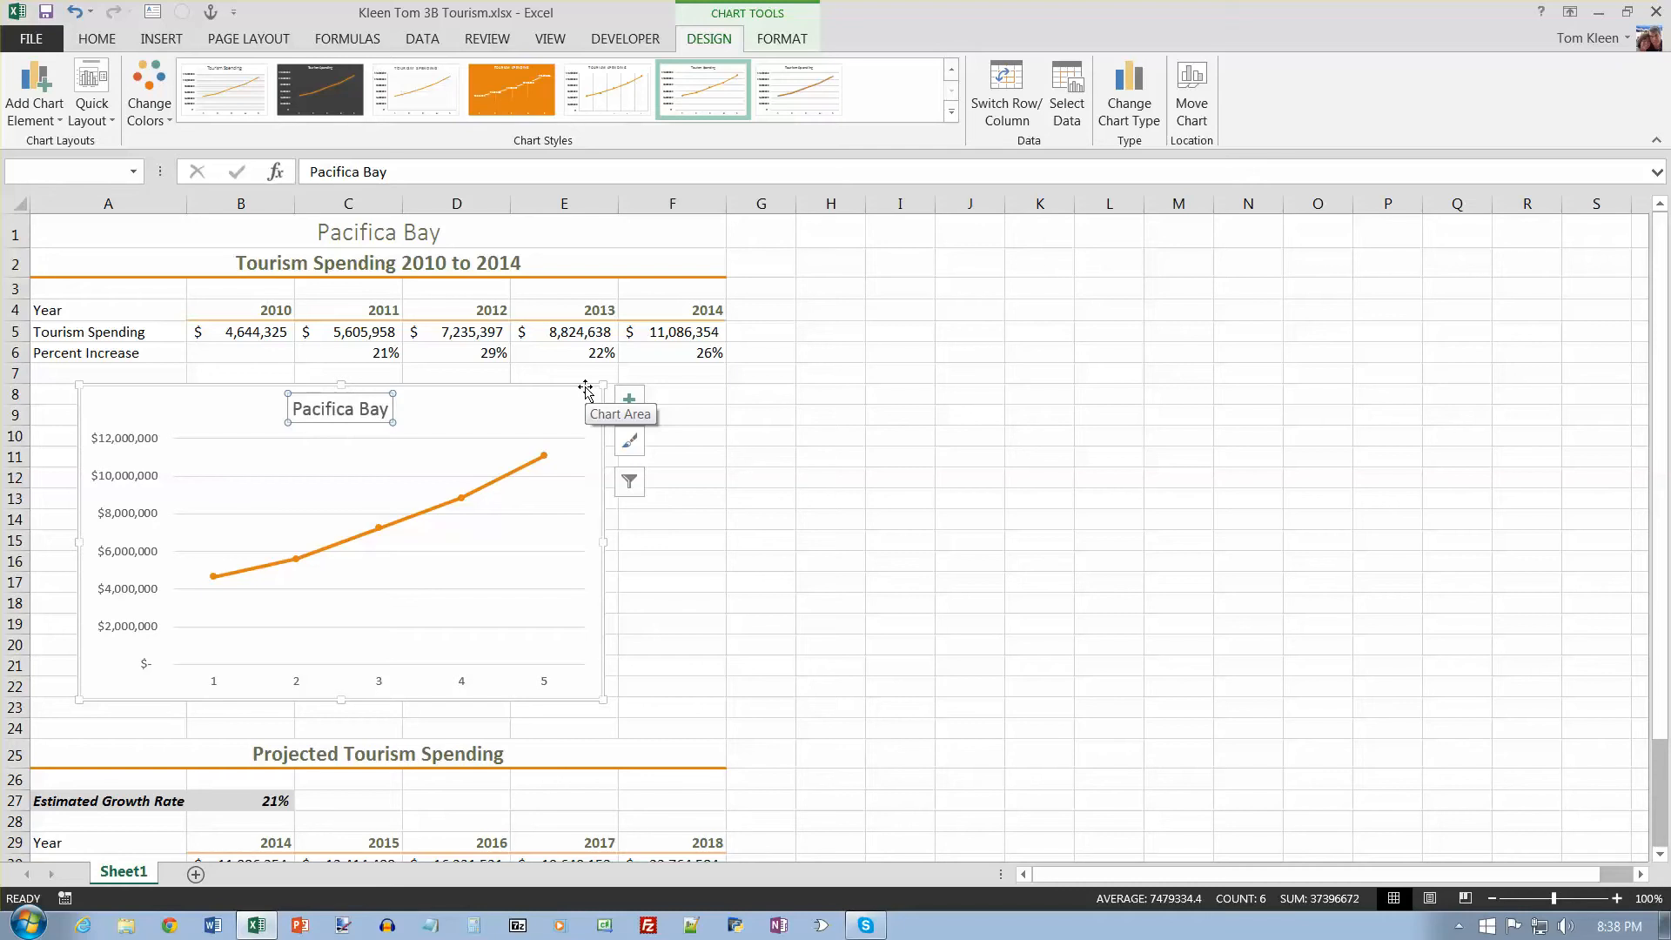
pyautogui.click(386, 407)
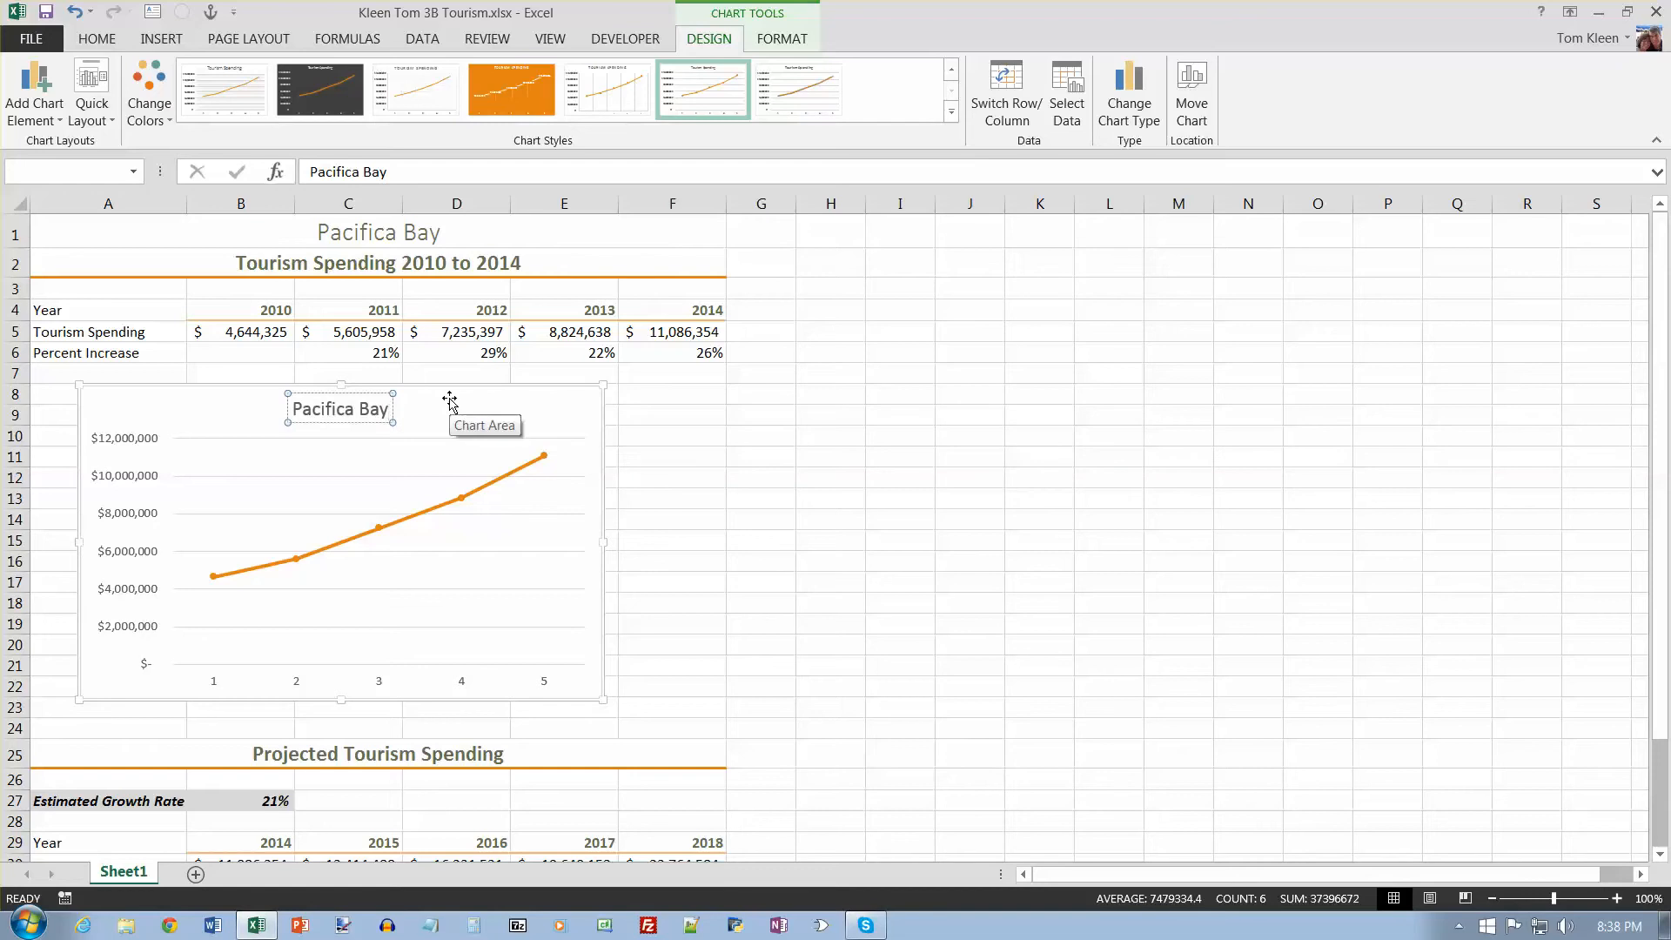
pyautogui.write('Tourism')
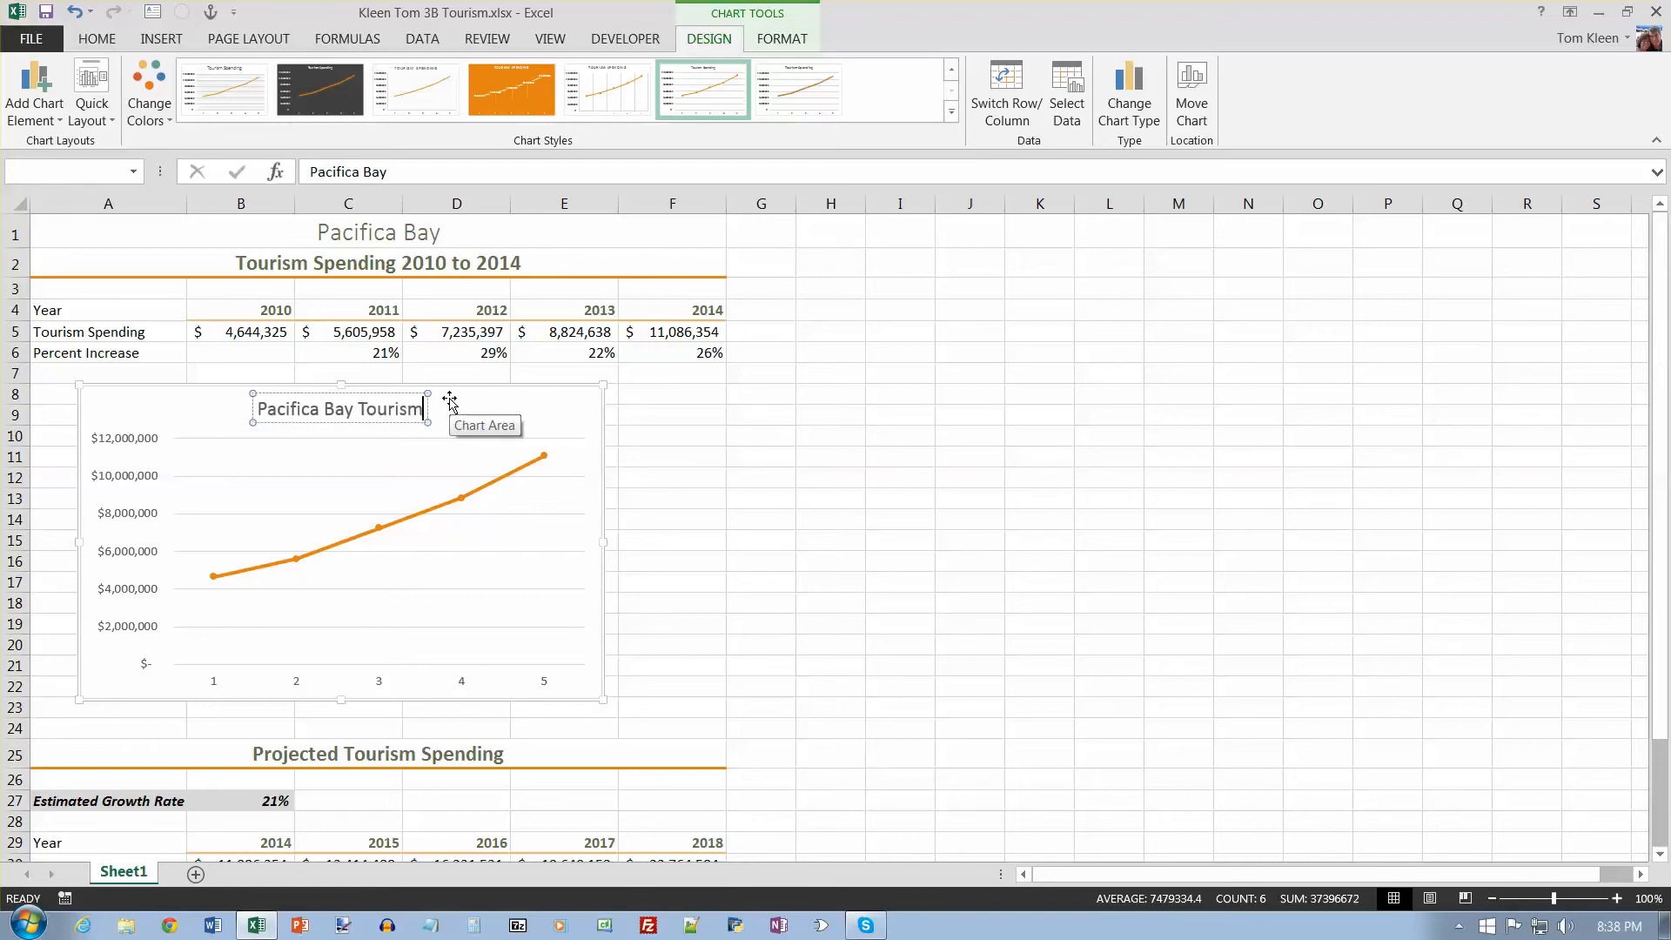
pyautogui.write(' Spending')
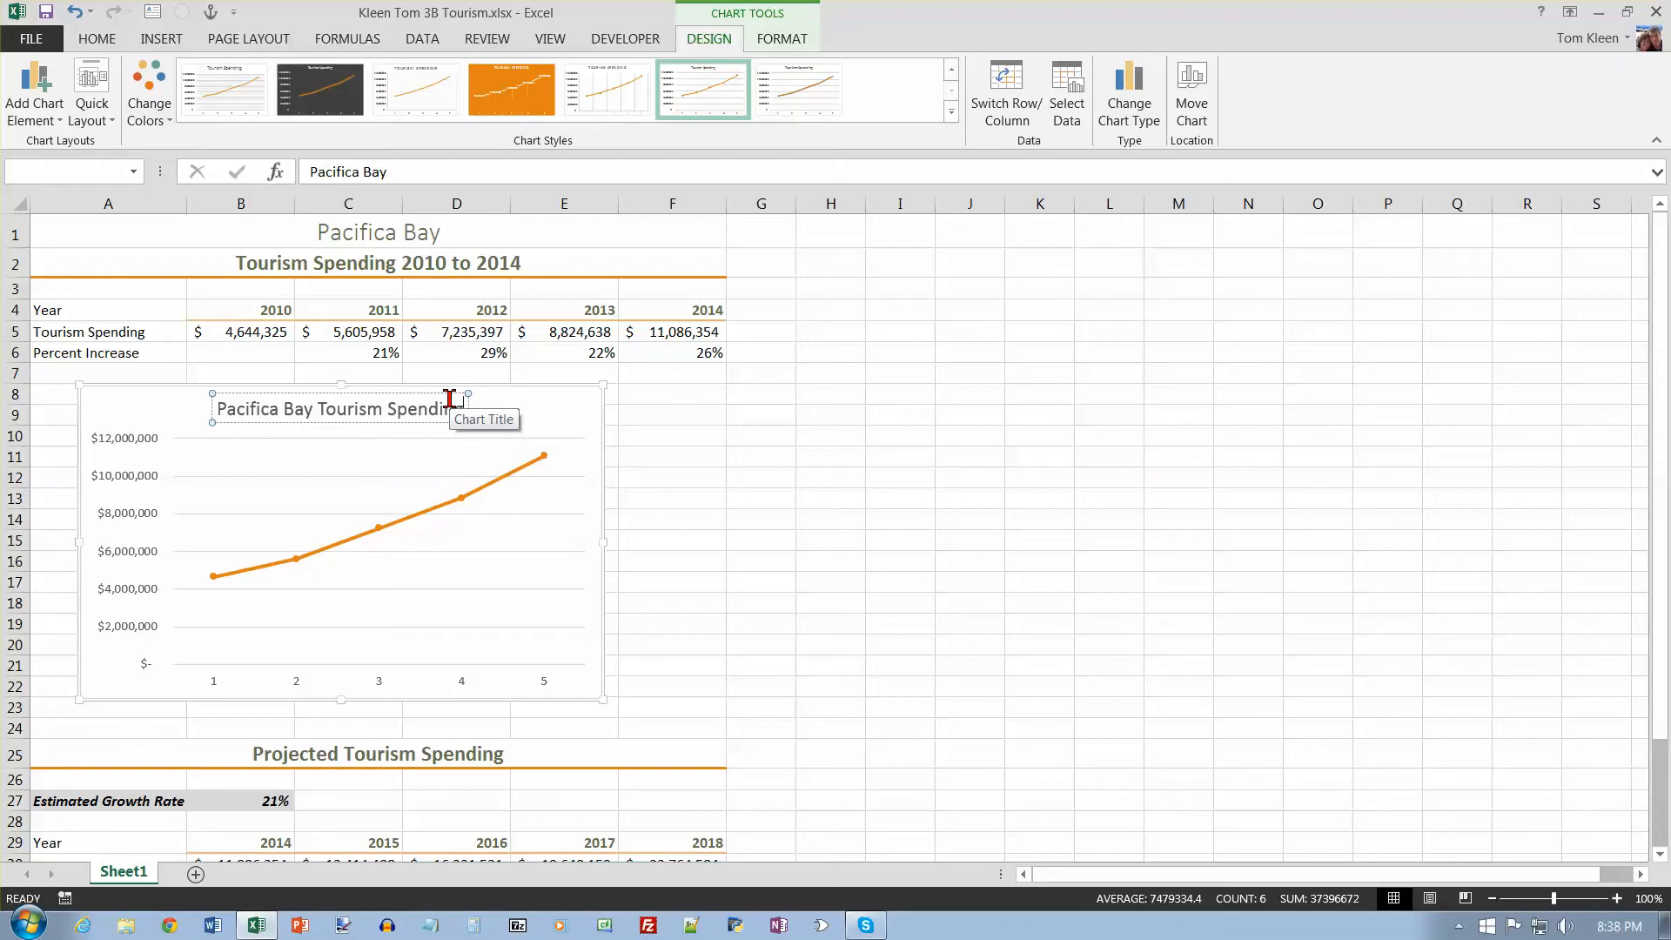
pyautogui.write(' 2010')
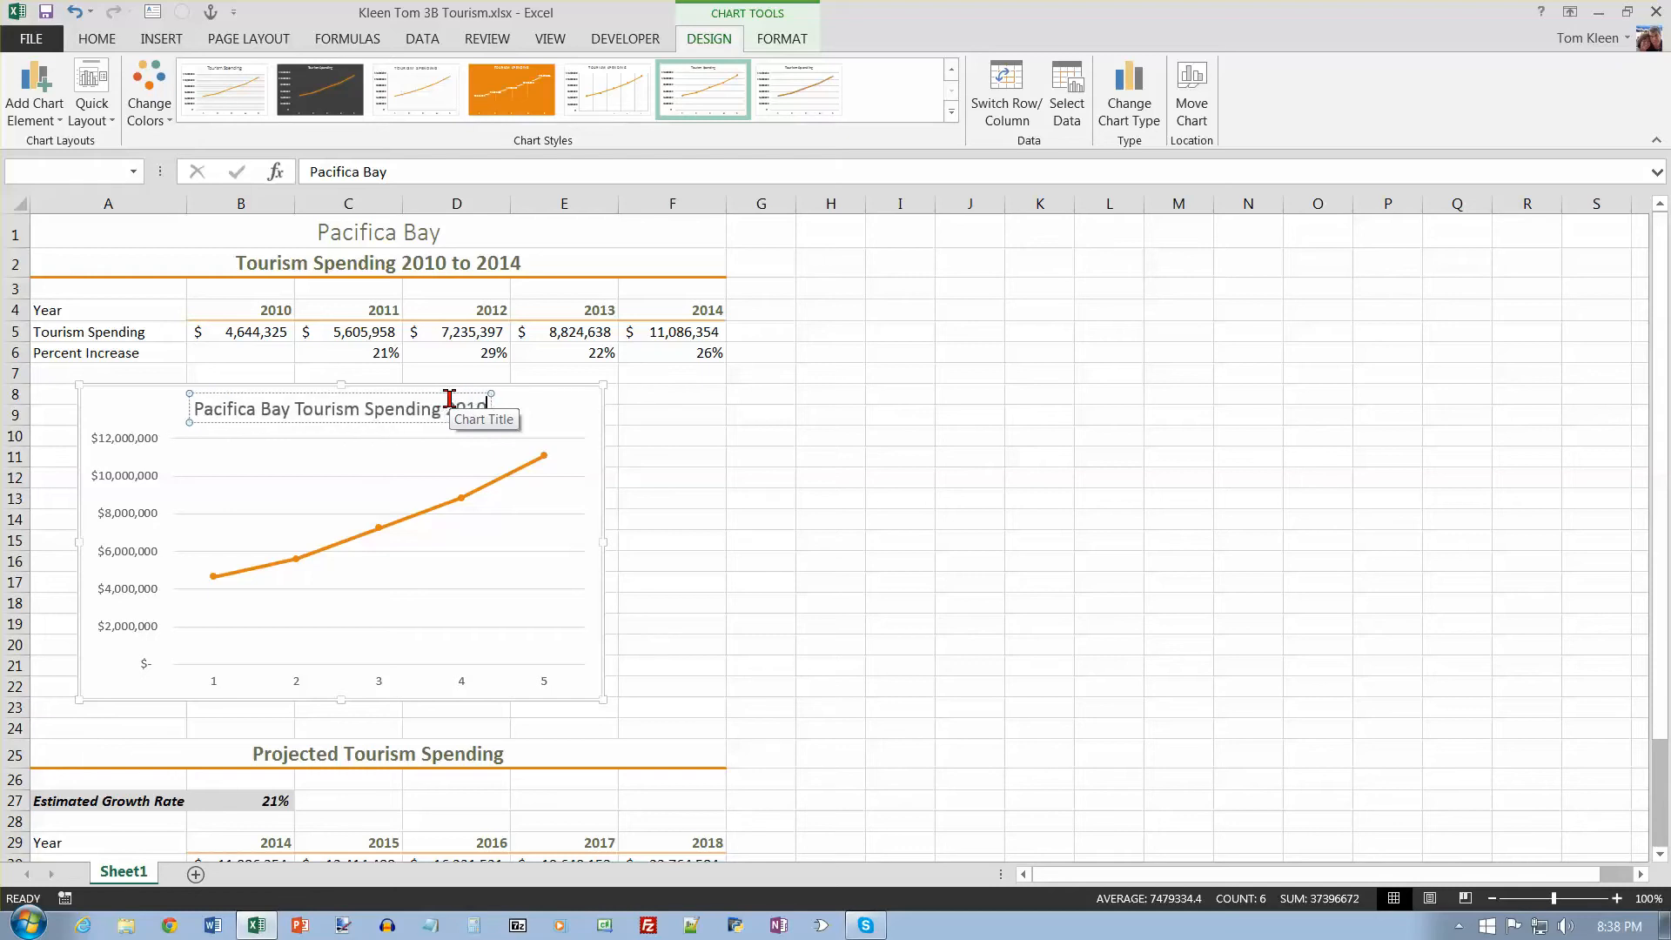
pyautogui.write(' to 2014')
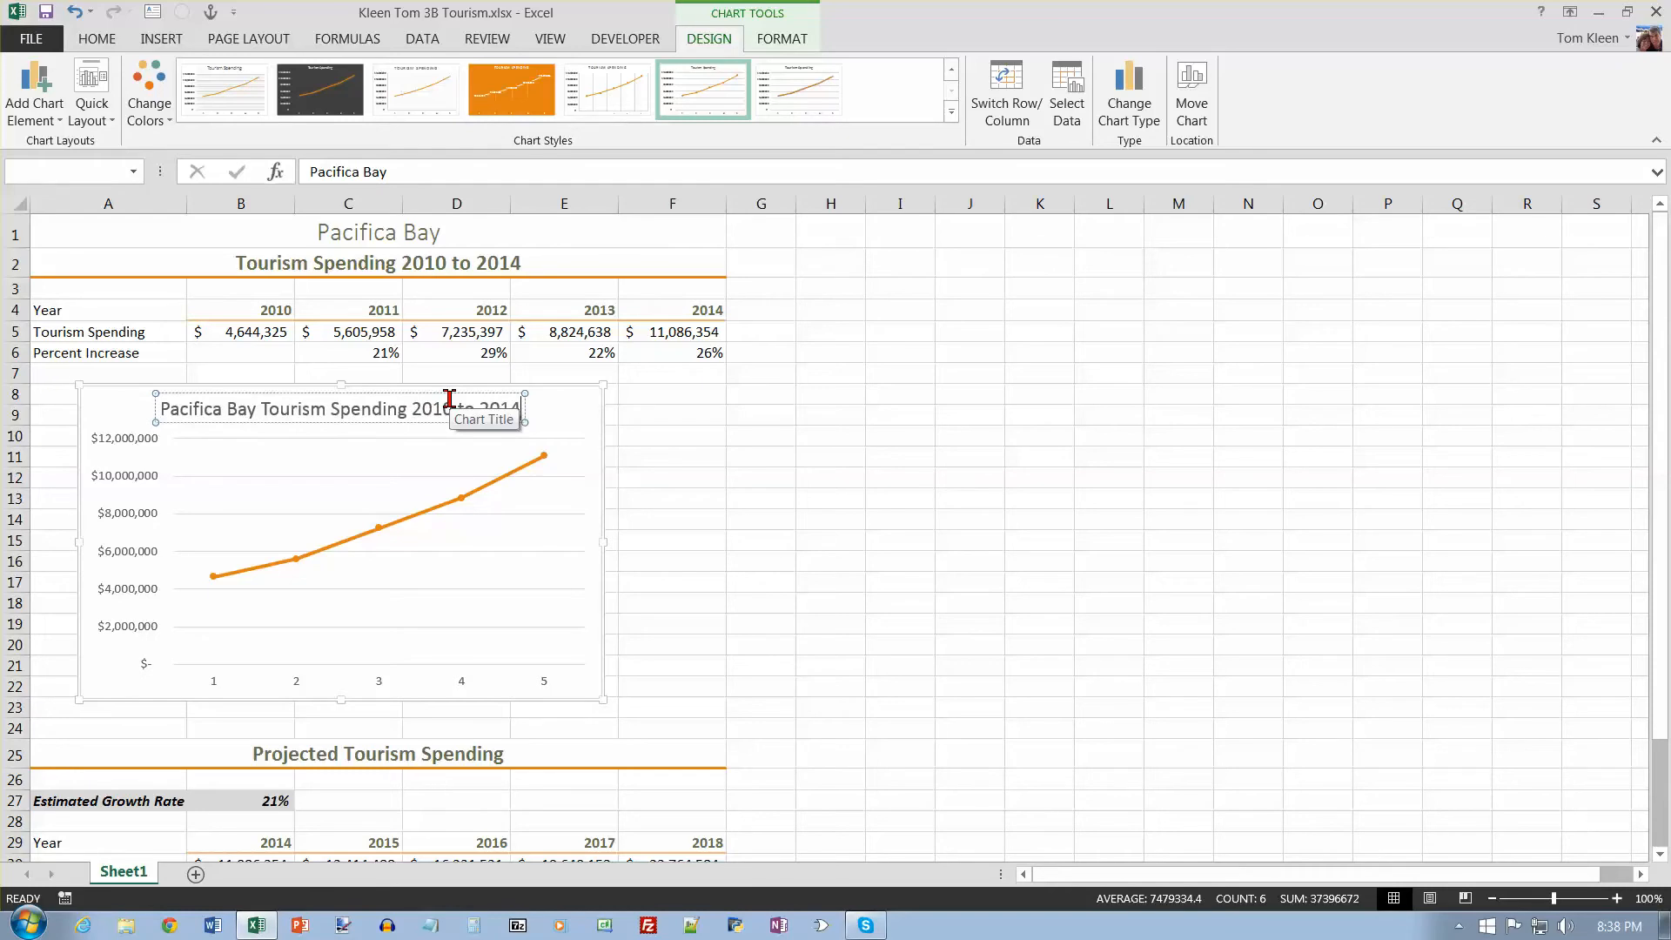
# Format the chart title's font as bold with the black theme color
pyautogui.click(479, 394)
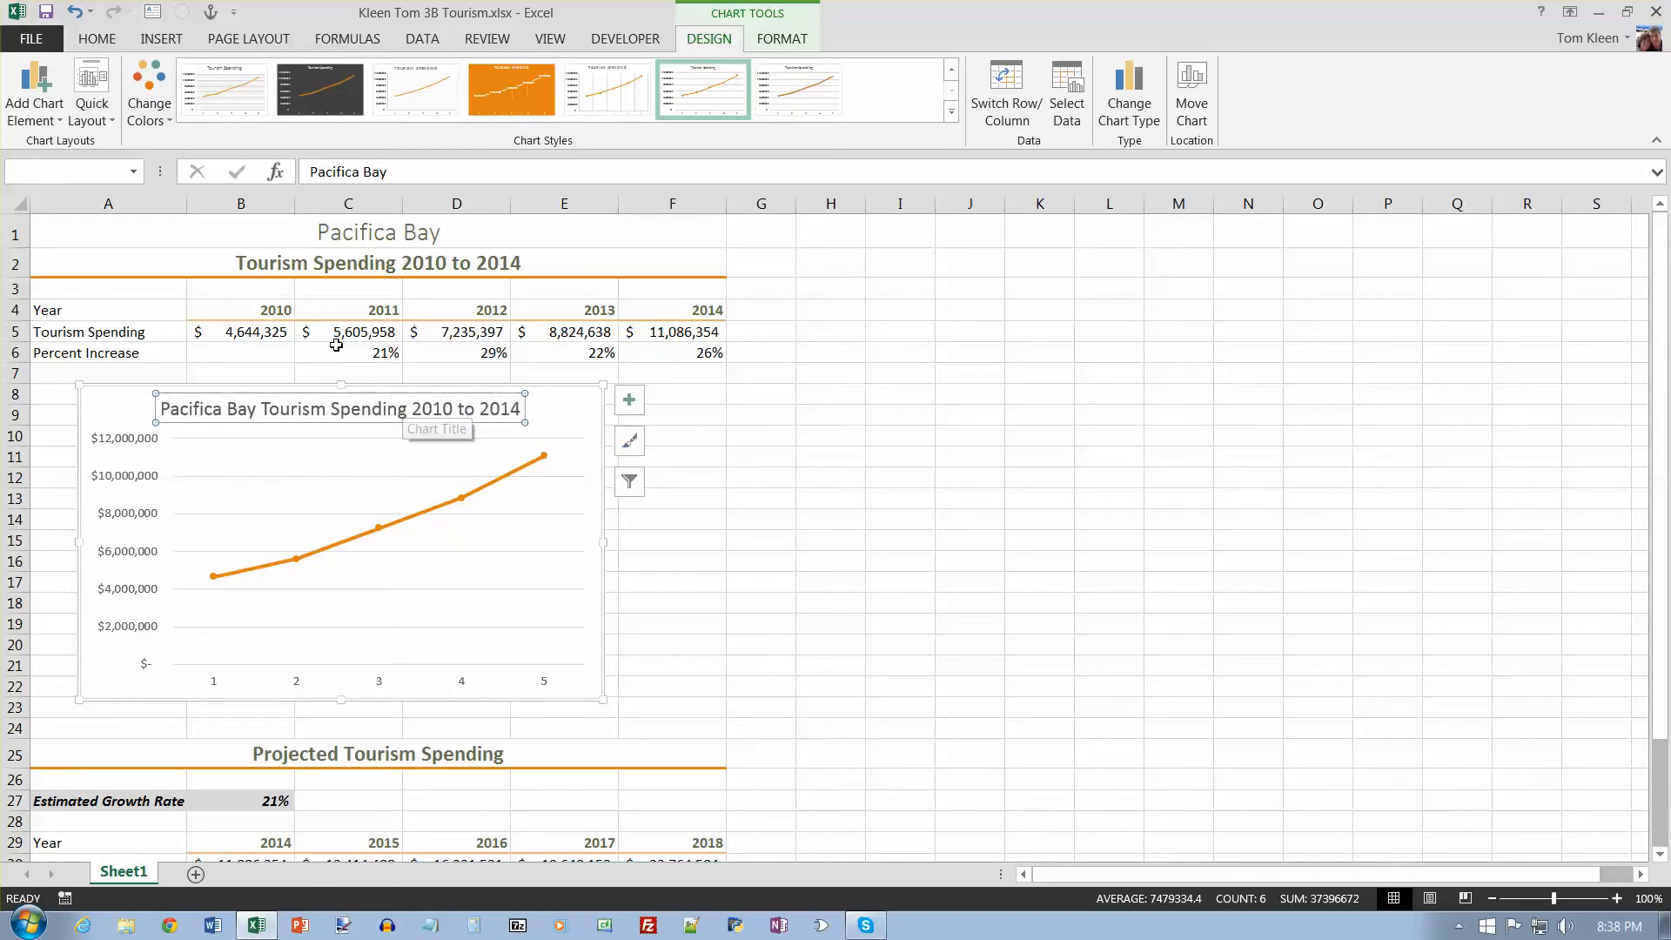
pyautogui.rightClick(426, 402)
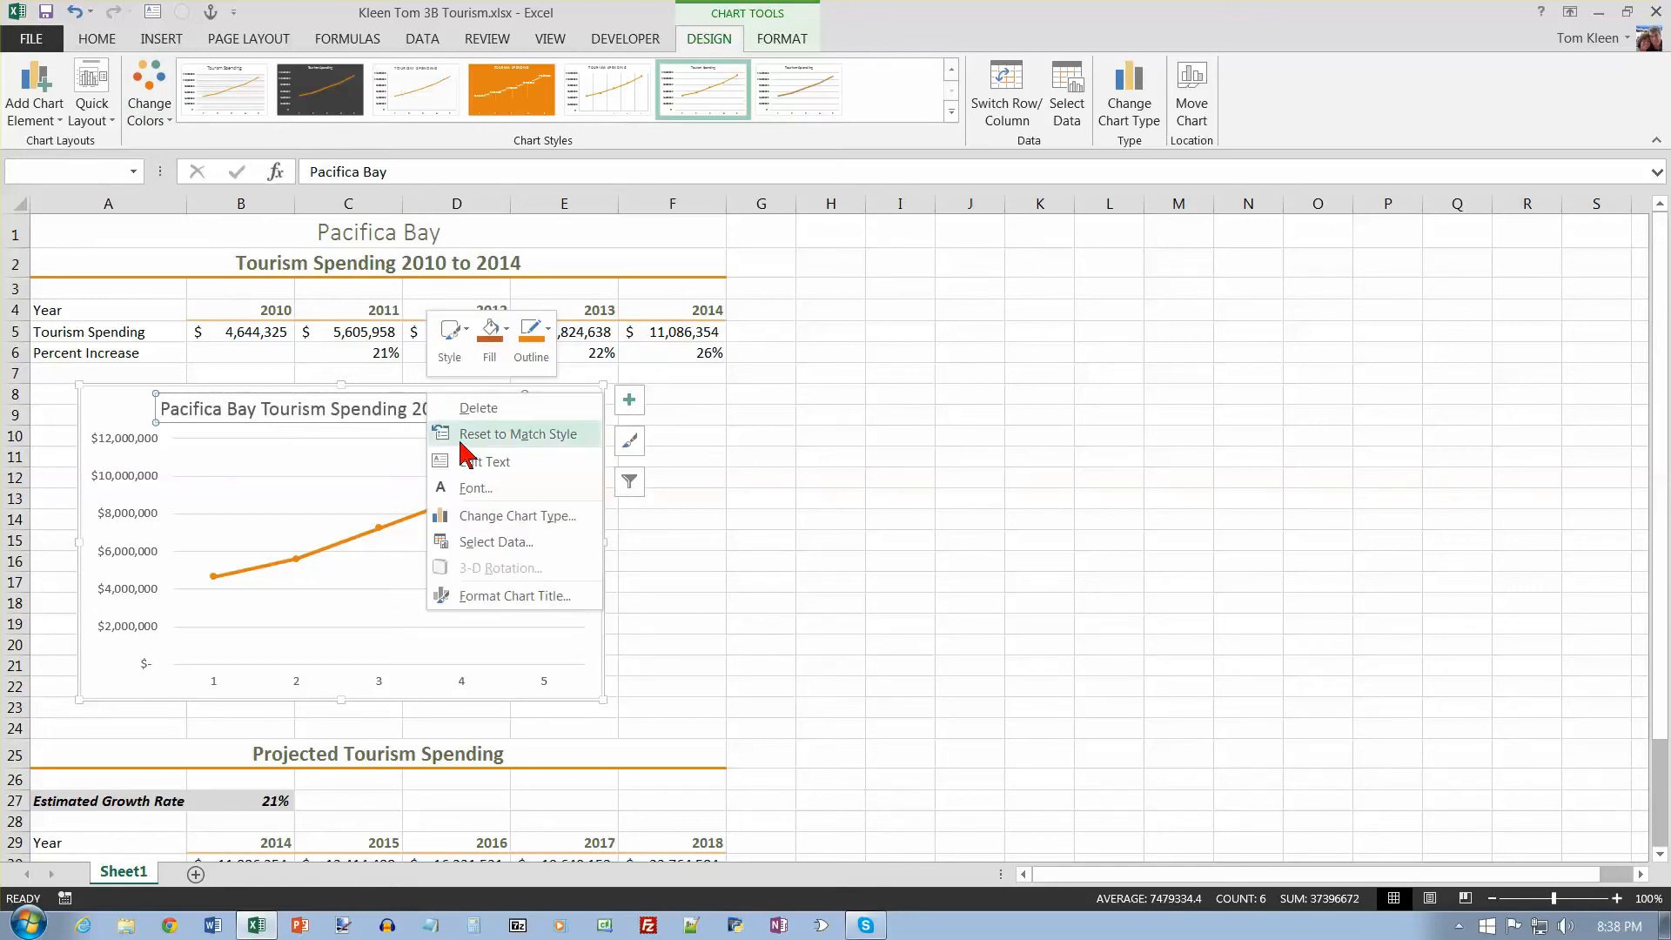
pyautogui.click(485, 489)
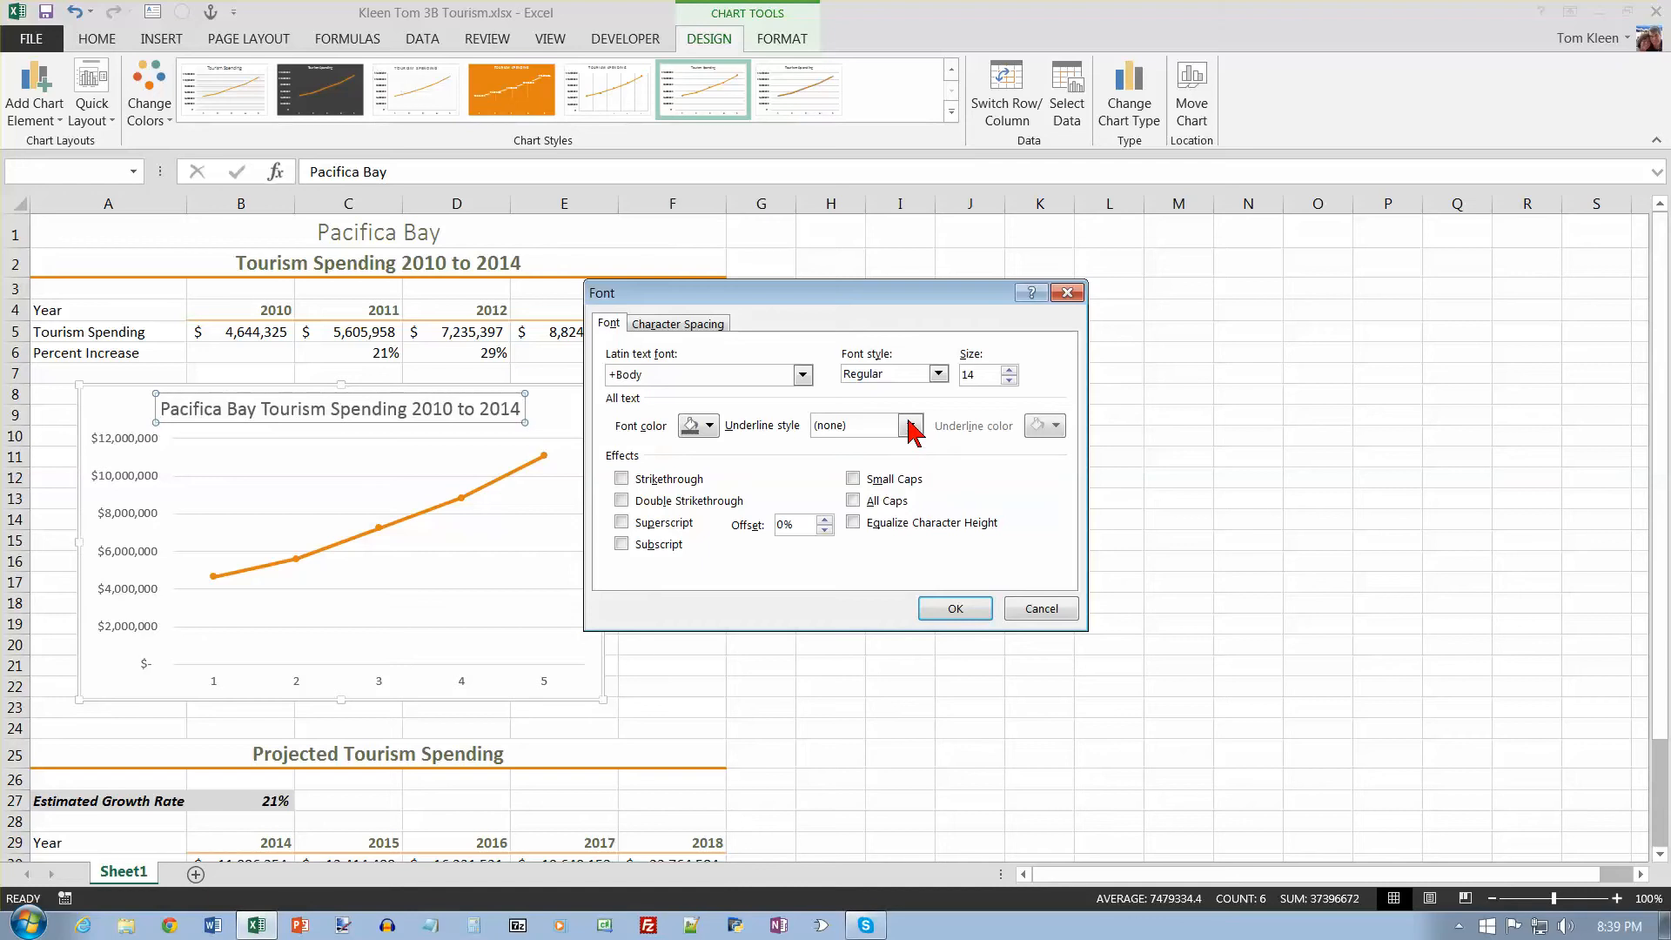
pyautogui.click(937, 374)
pyautogui.click(904, 439)
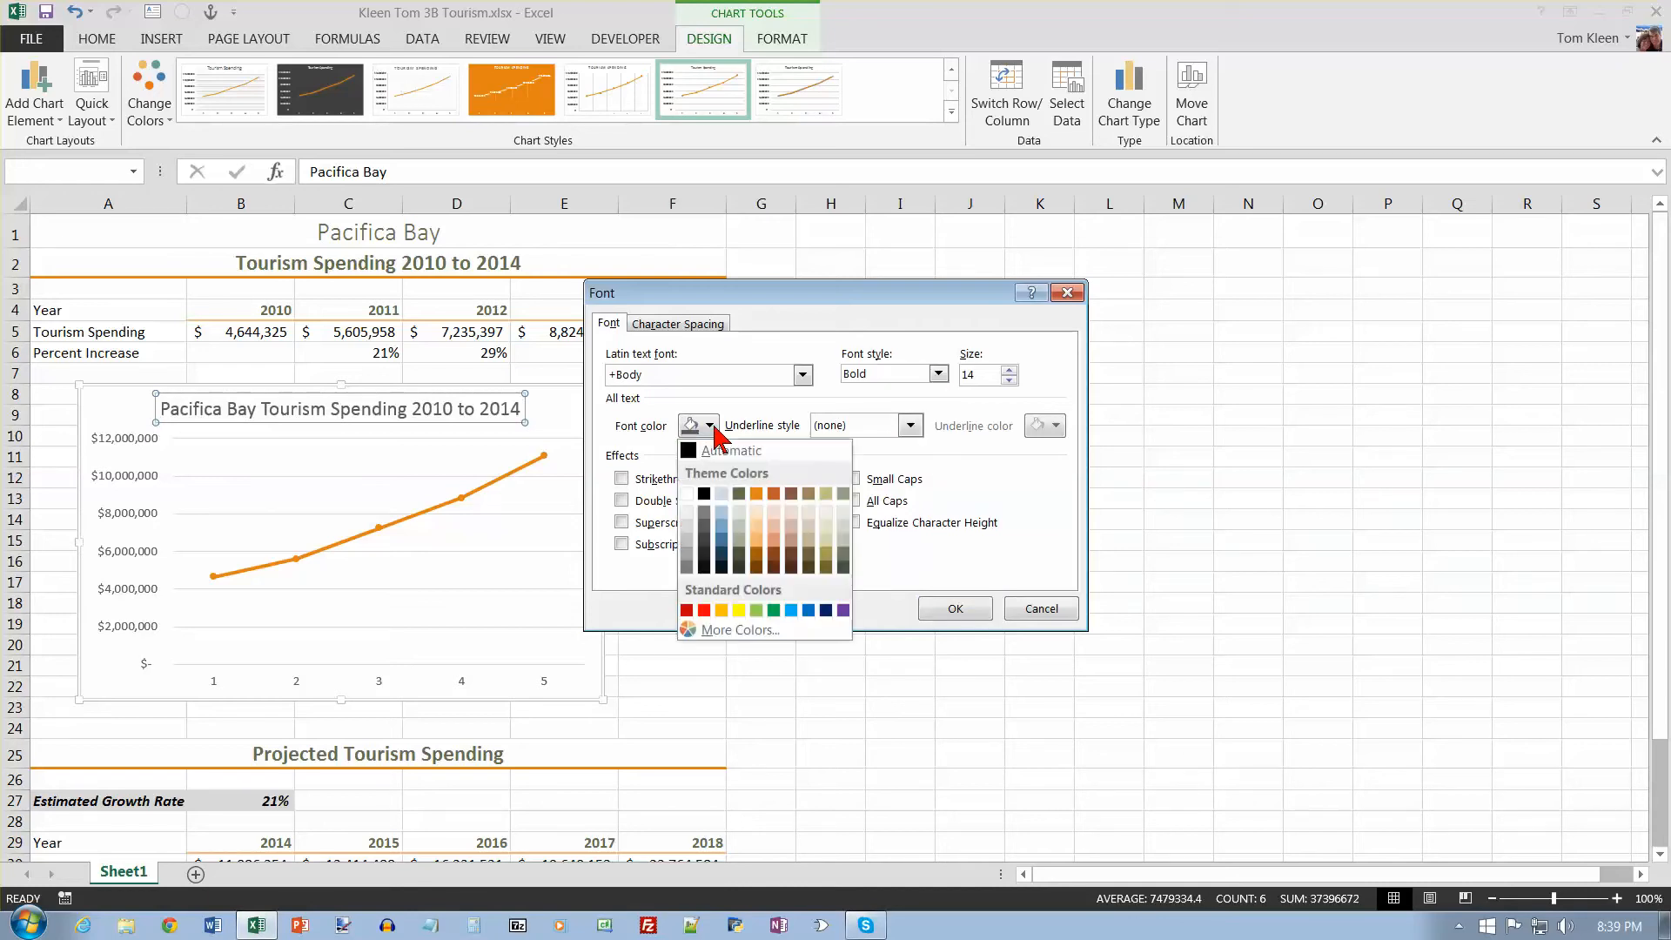
pyautogui.click(704, 493)
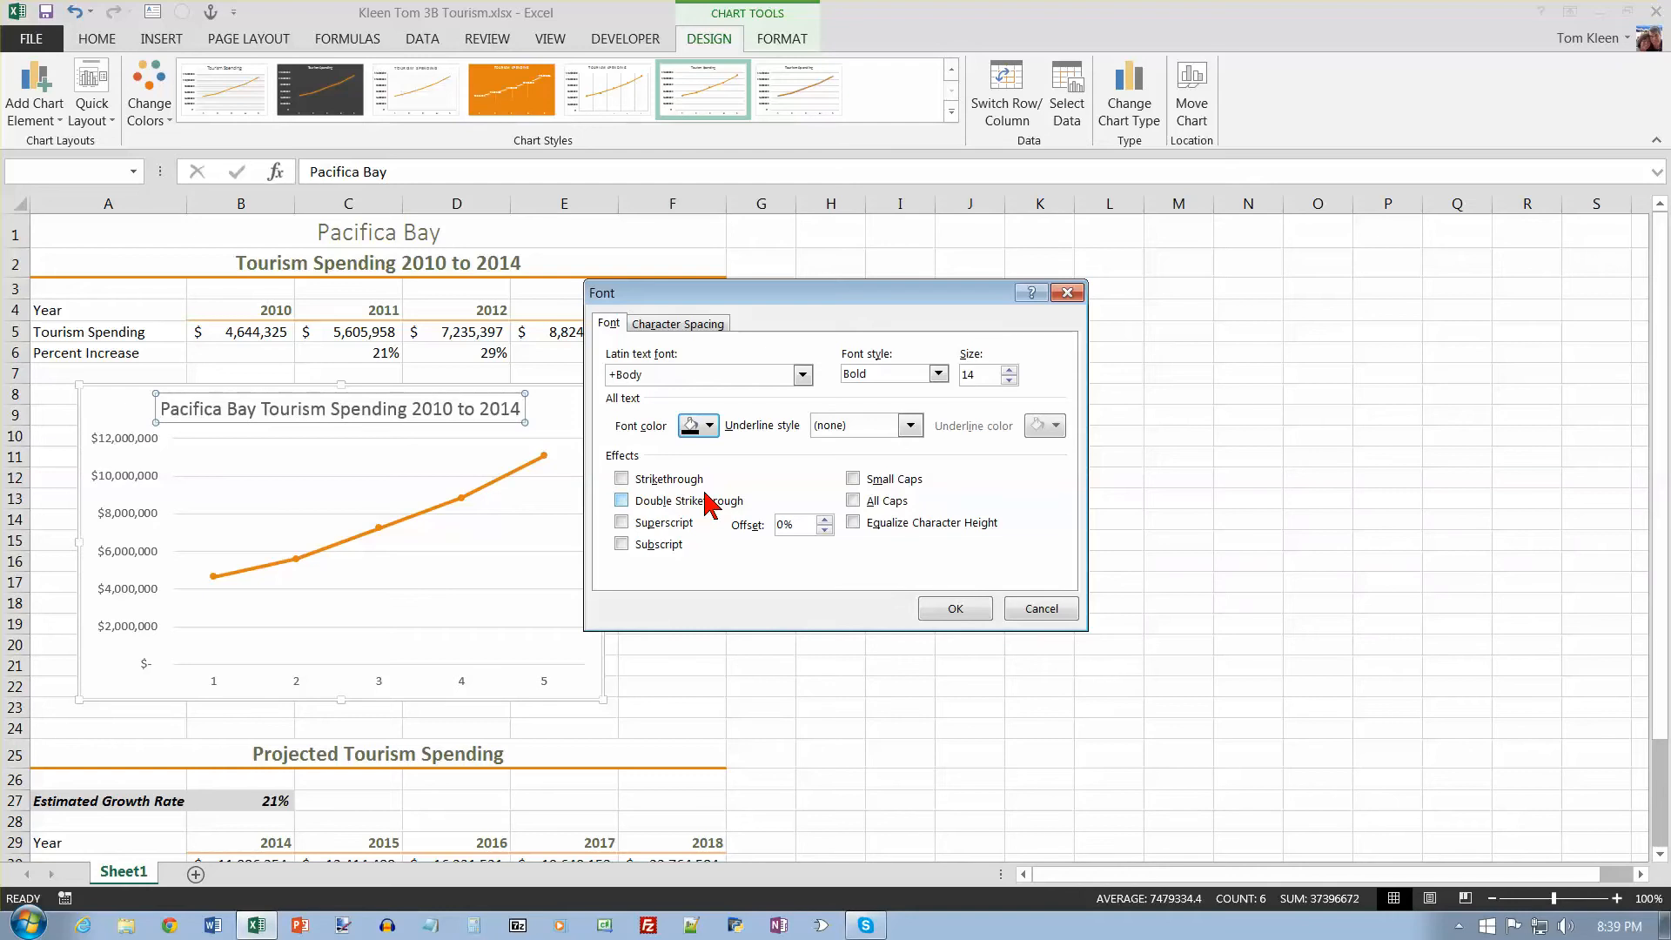
pyautogui.click(950, 611)
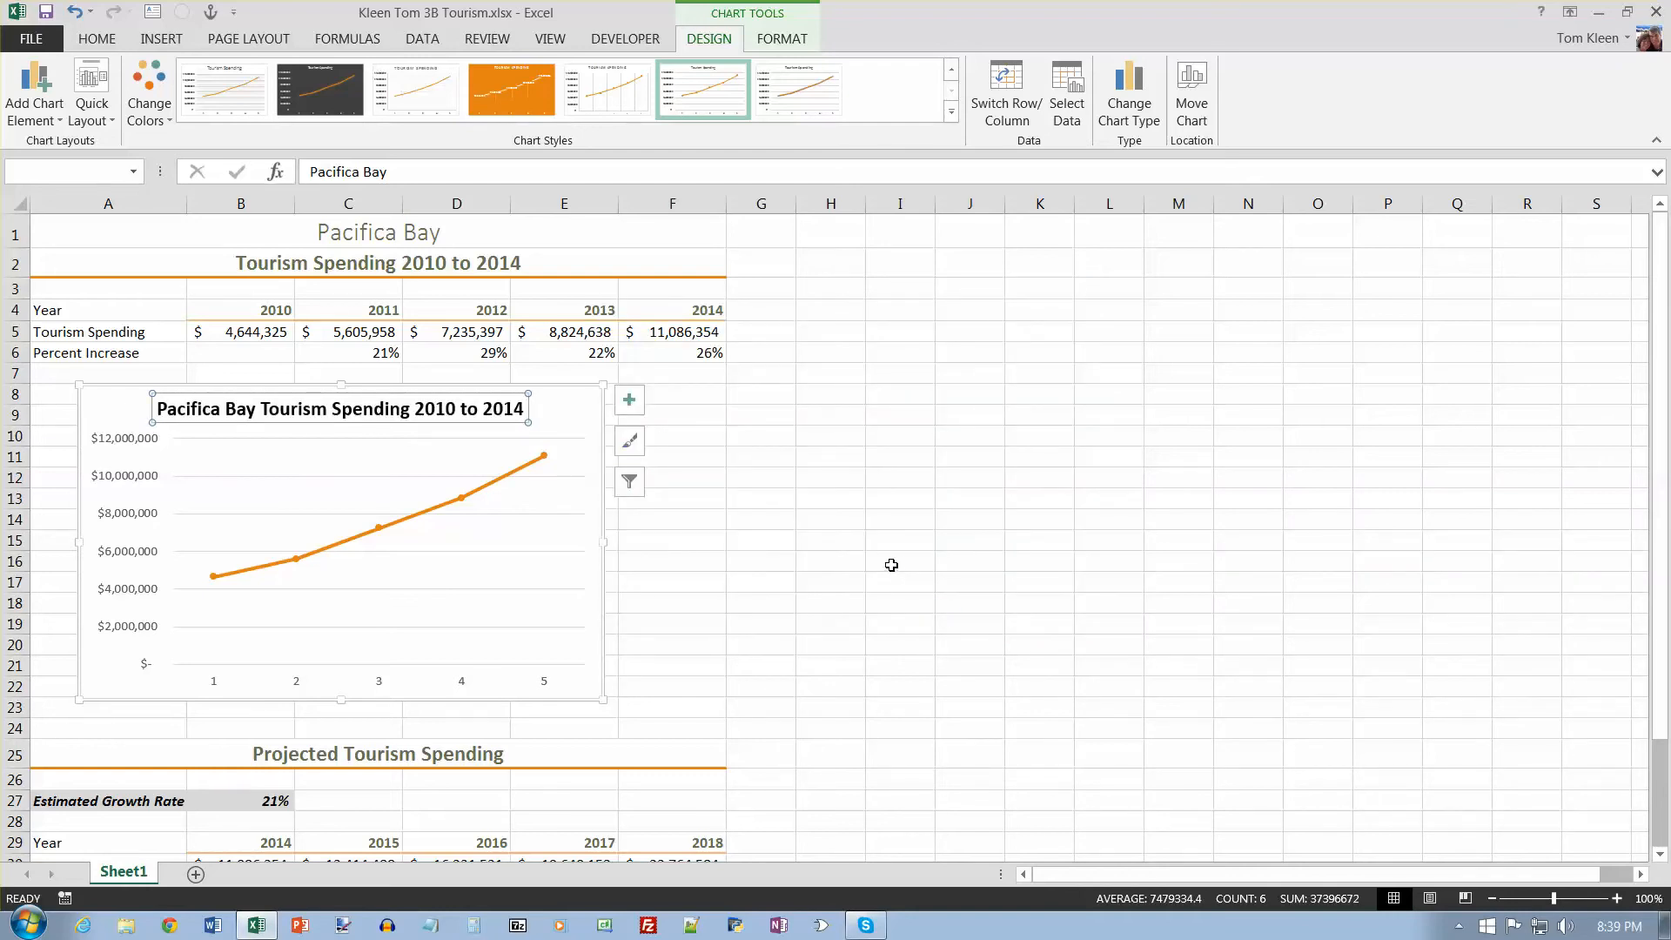
# Split the chart title into two lines with a break after "Pacifica Bay"
pyautogui.click(631, 401)
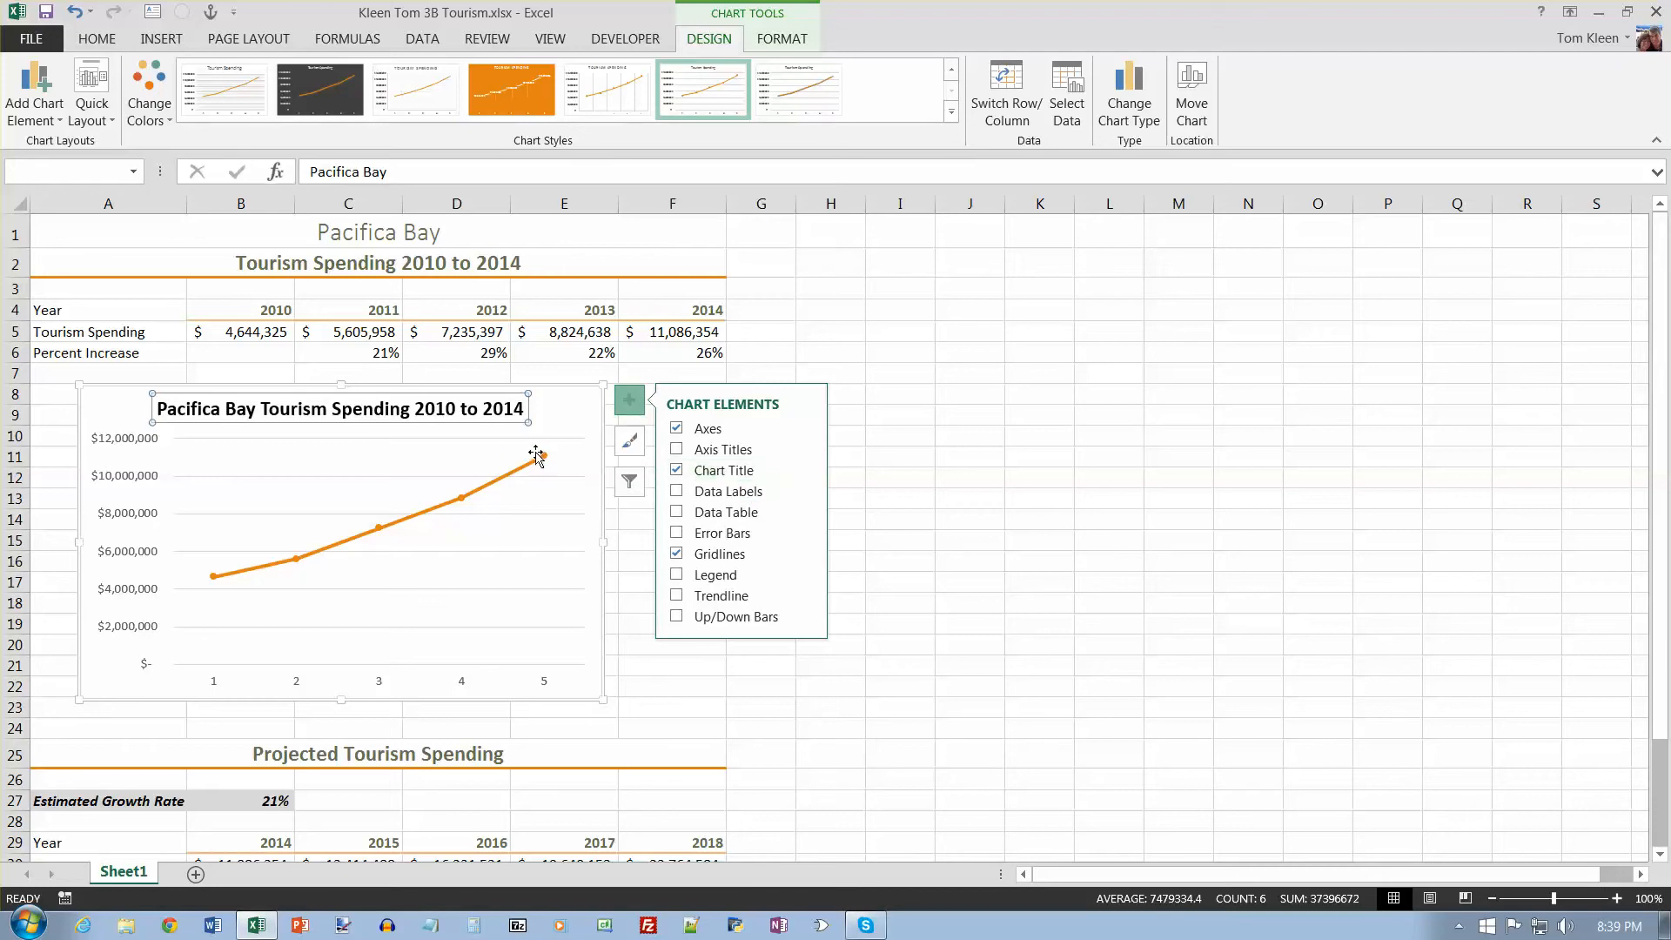
pyautogui.click(256, 408)
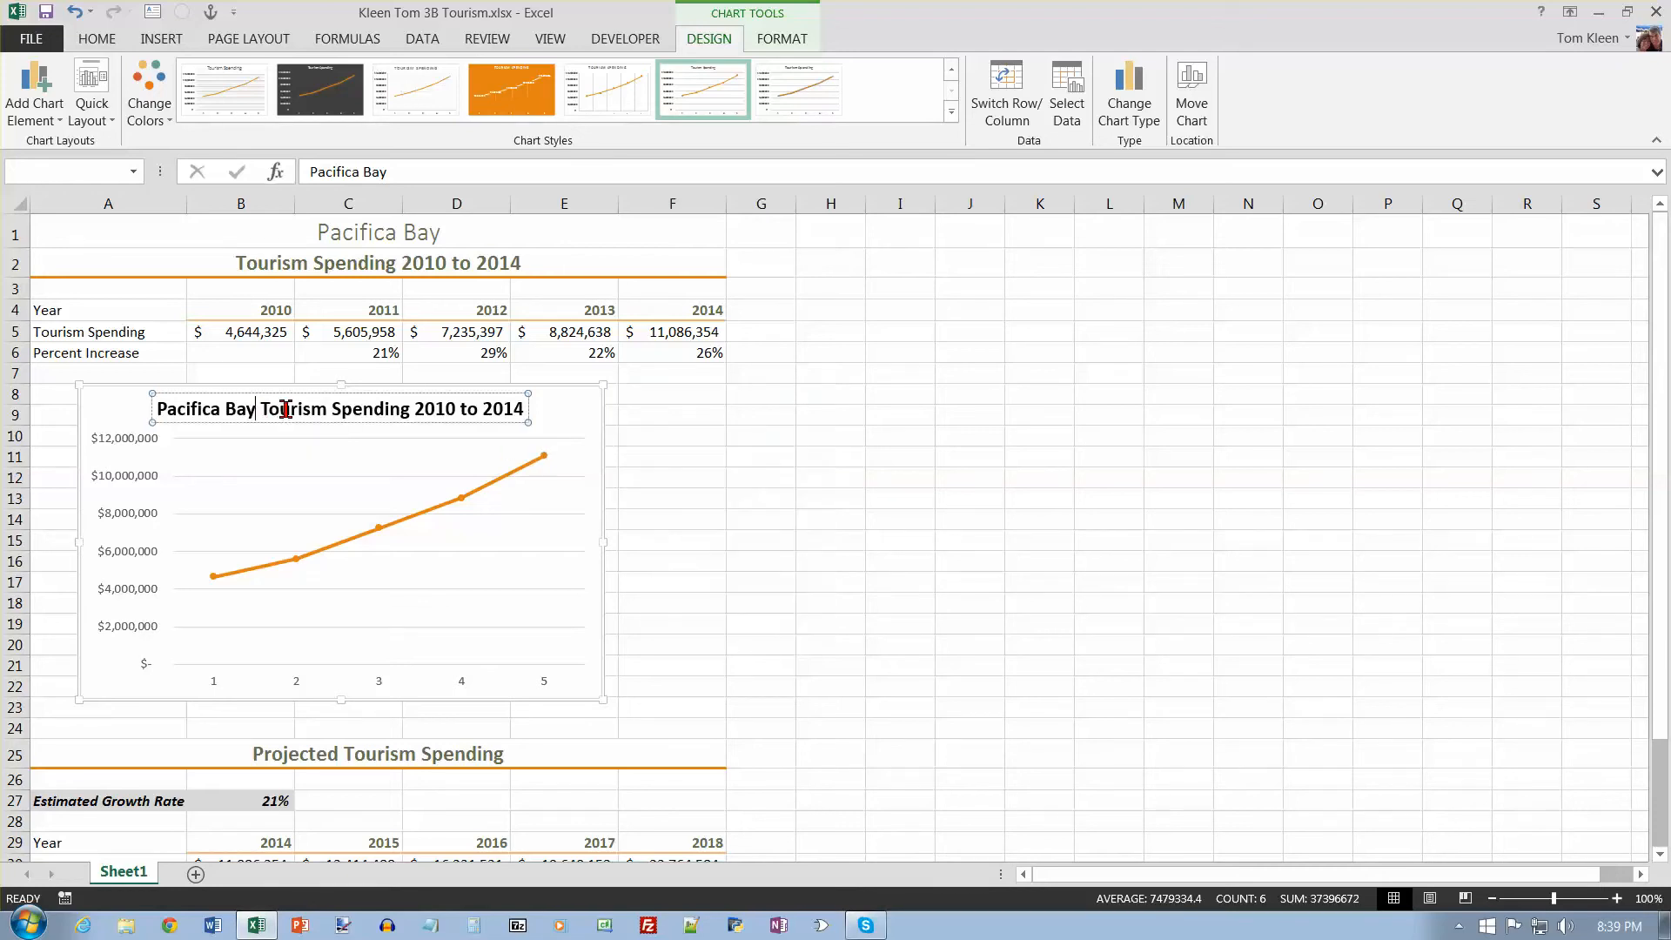
pyautogui.press('Return')
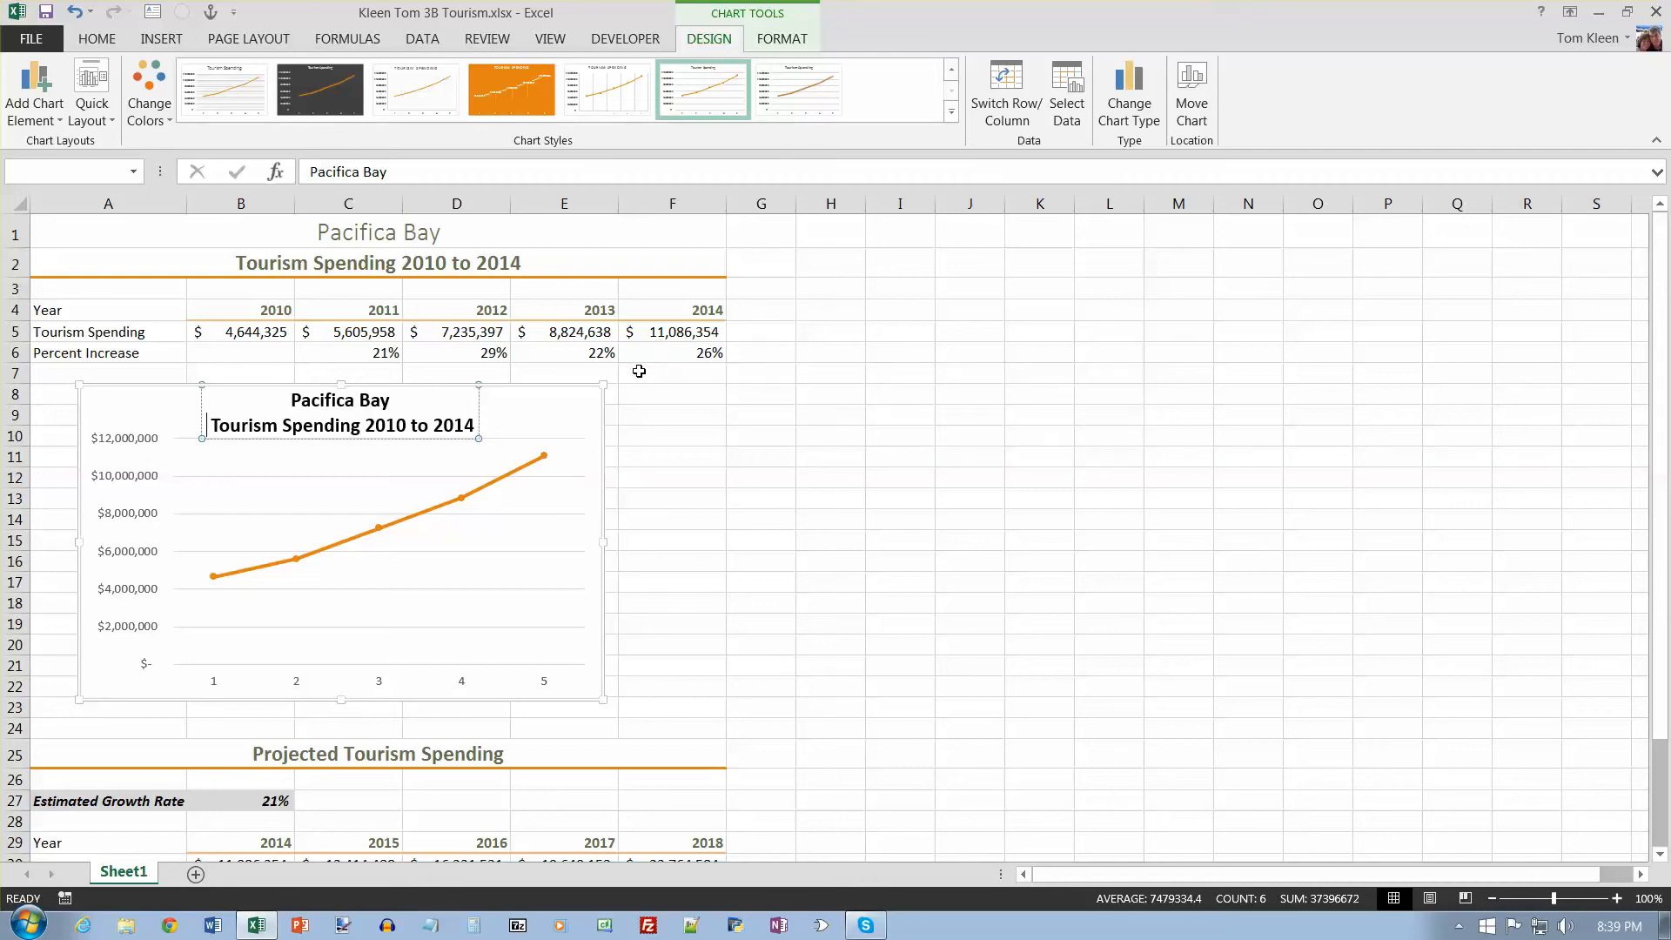
# Set the chart's horizontal category axis labels to the years in range B4:F4
pyautogui.click(302, 684)
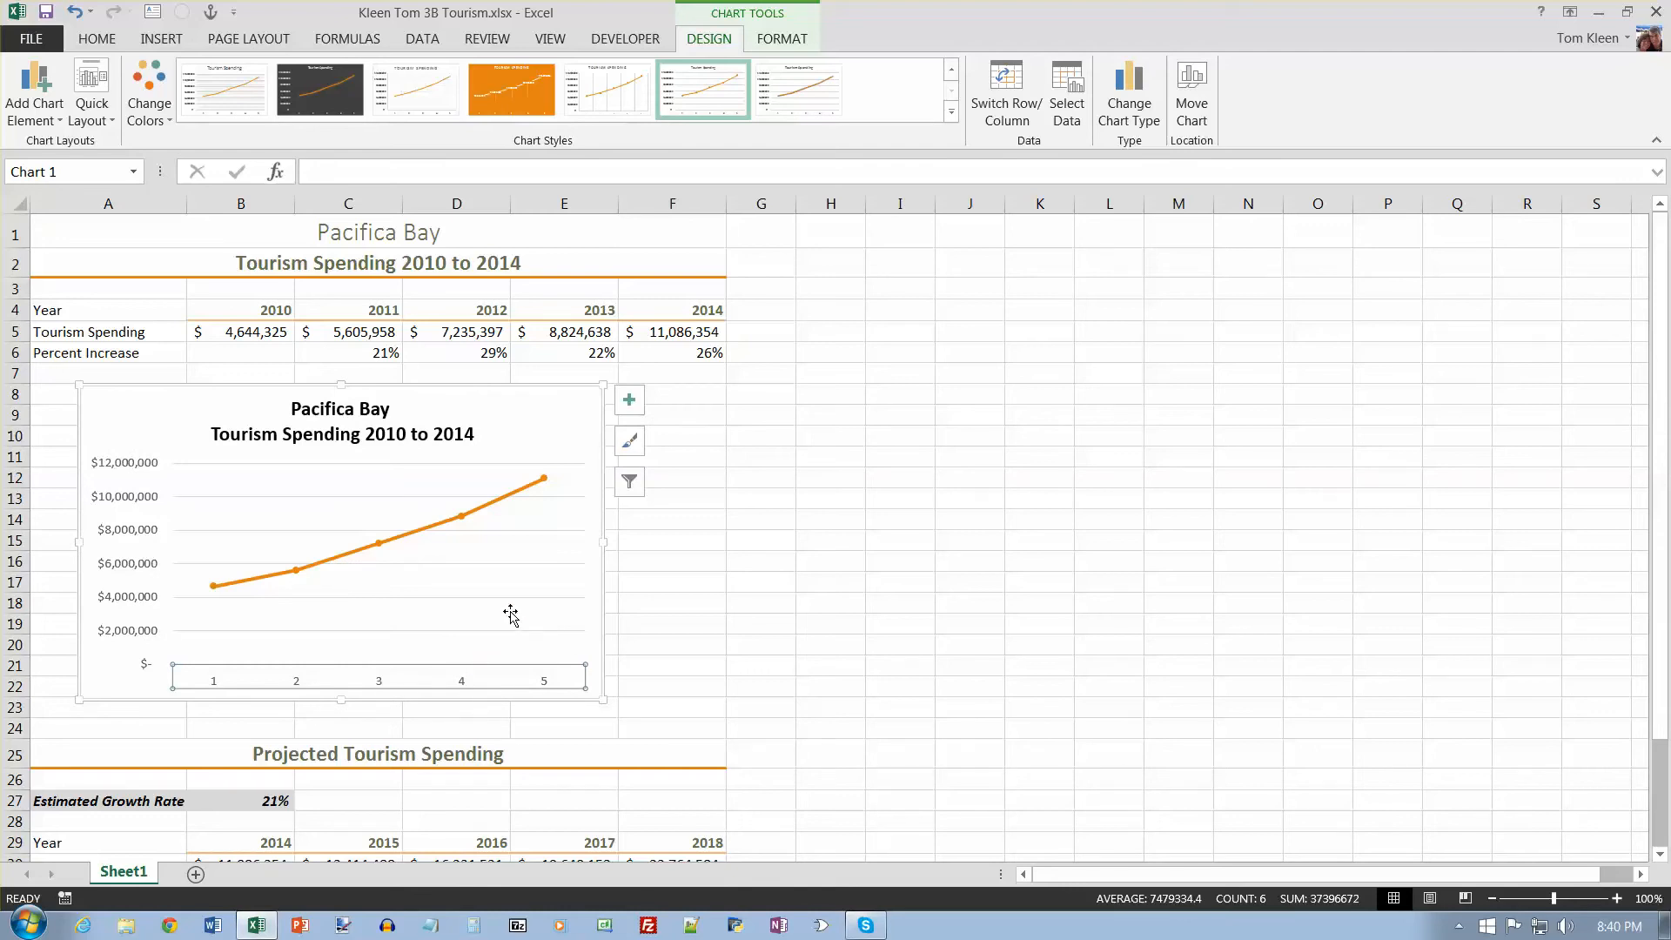
pyautogui.click(487, 677)
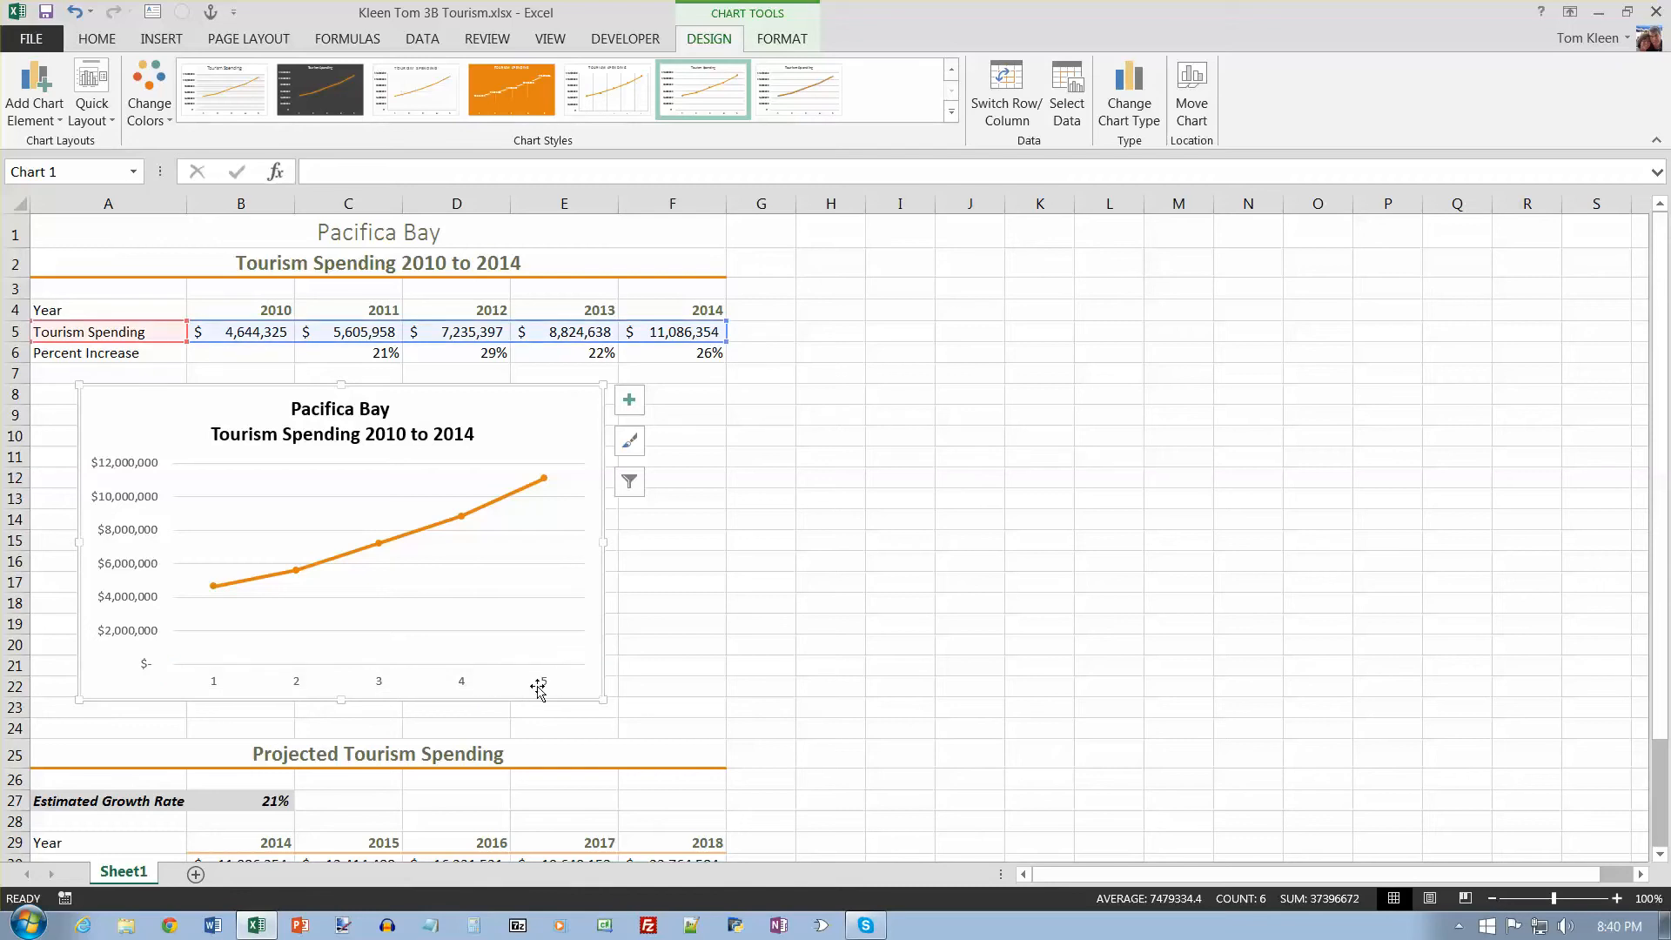
pyautogui.click(470, 690)
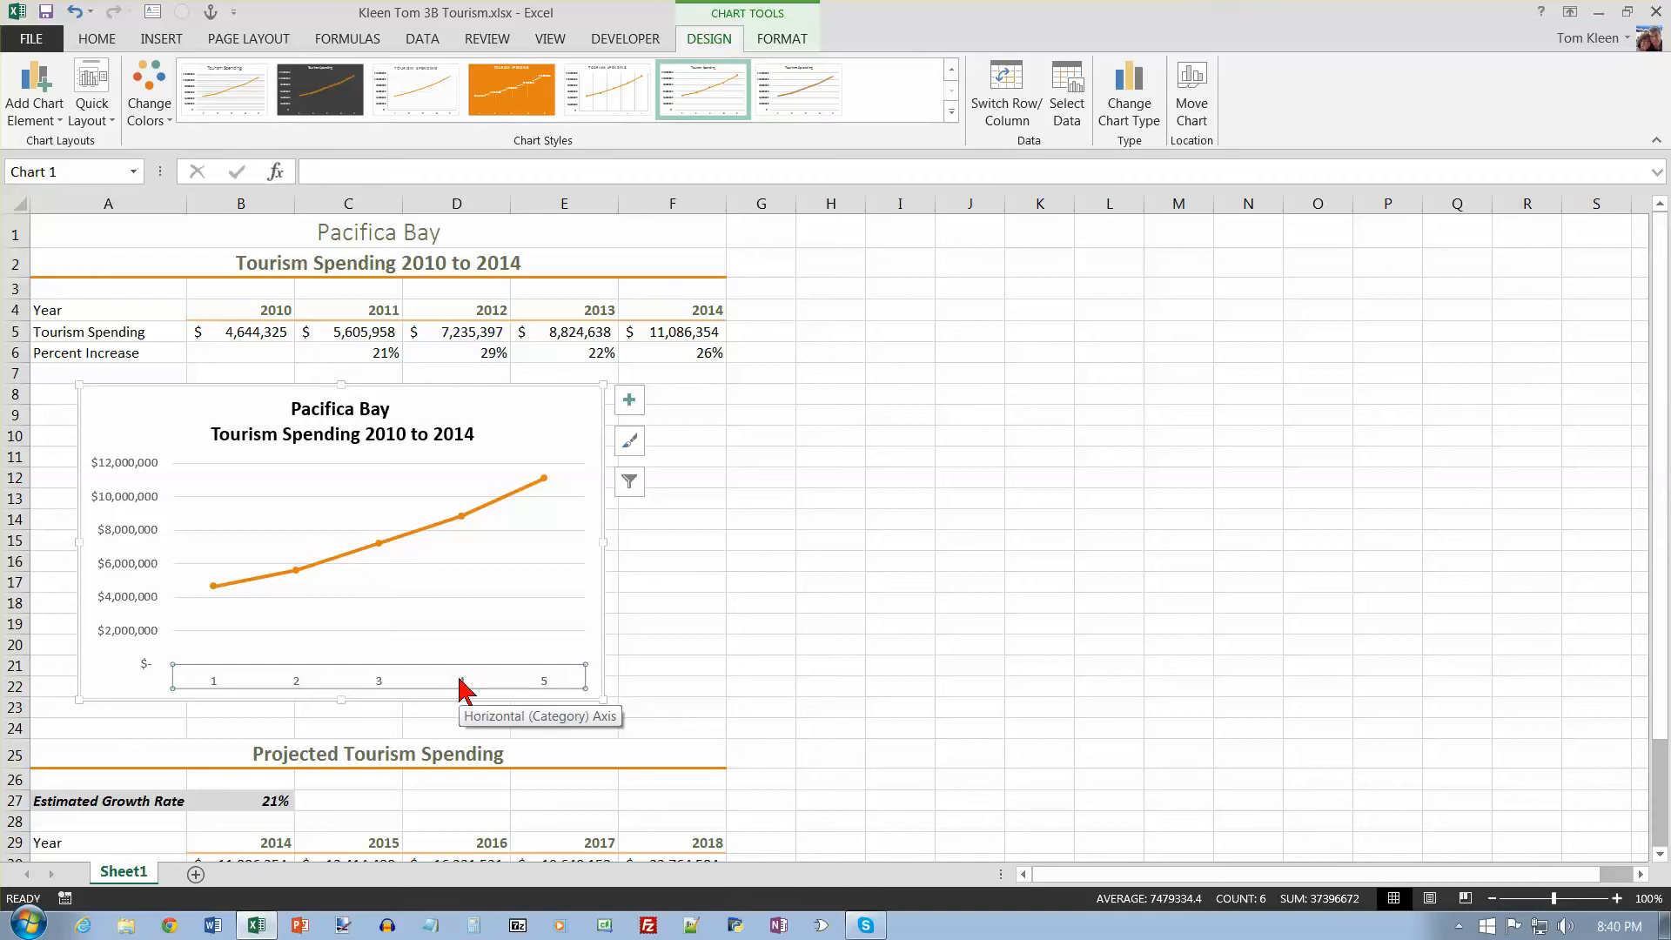
pyautogui.rightClick(461, 687)
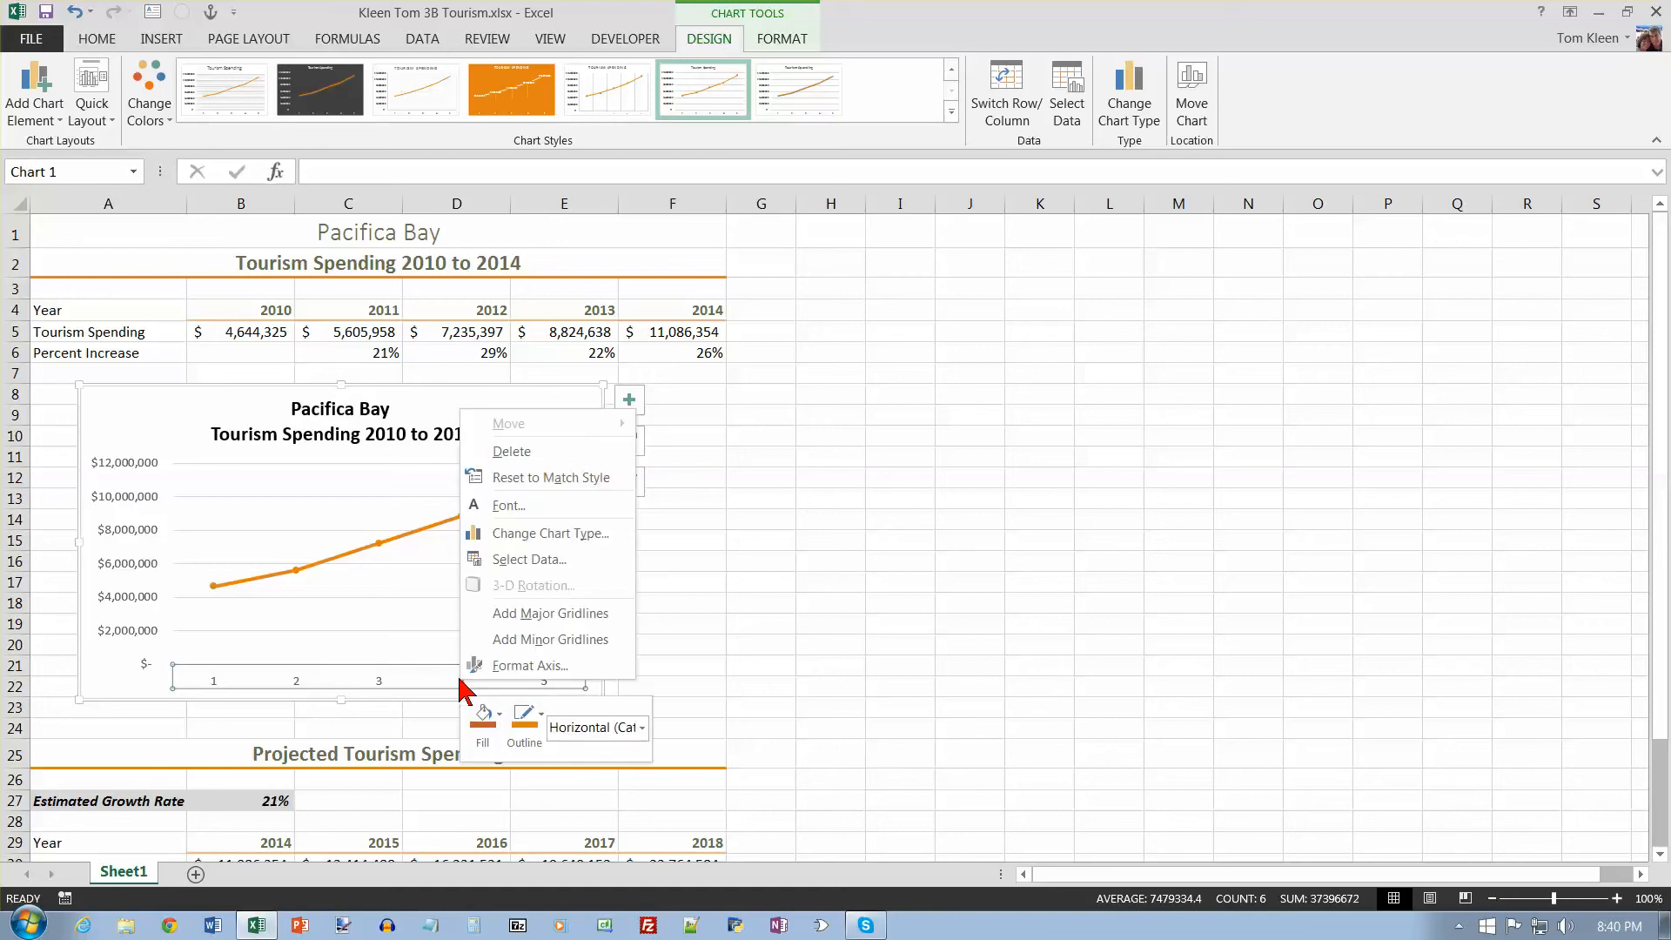
pyautogui.click(525, 562)
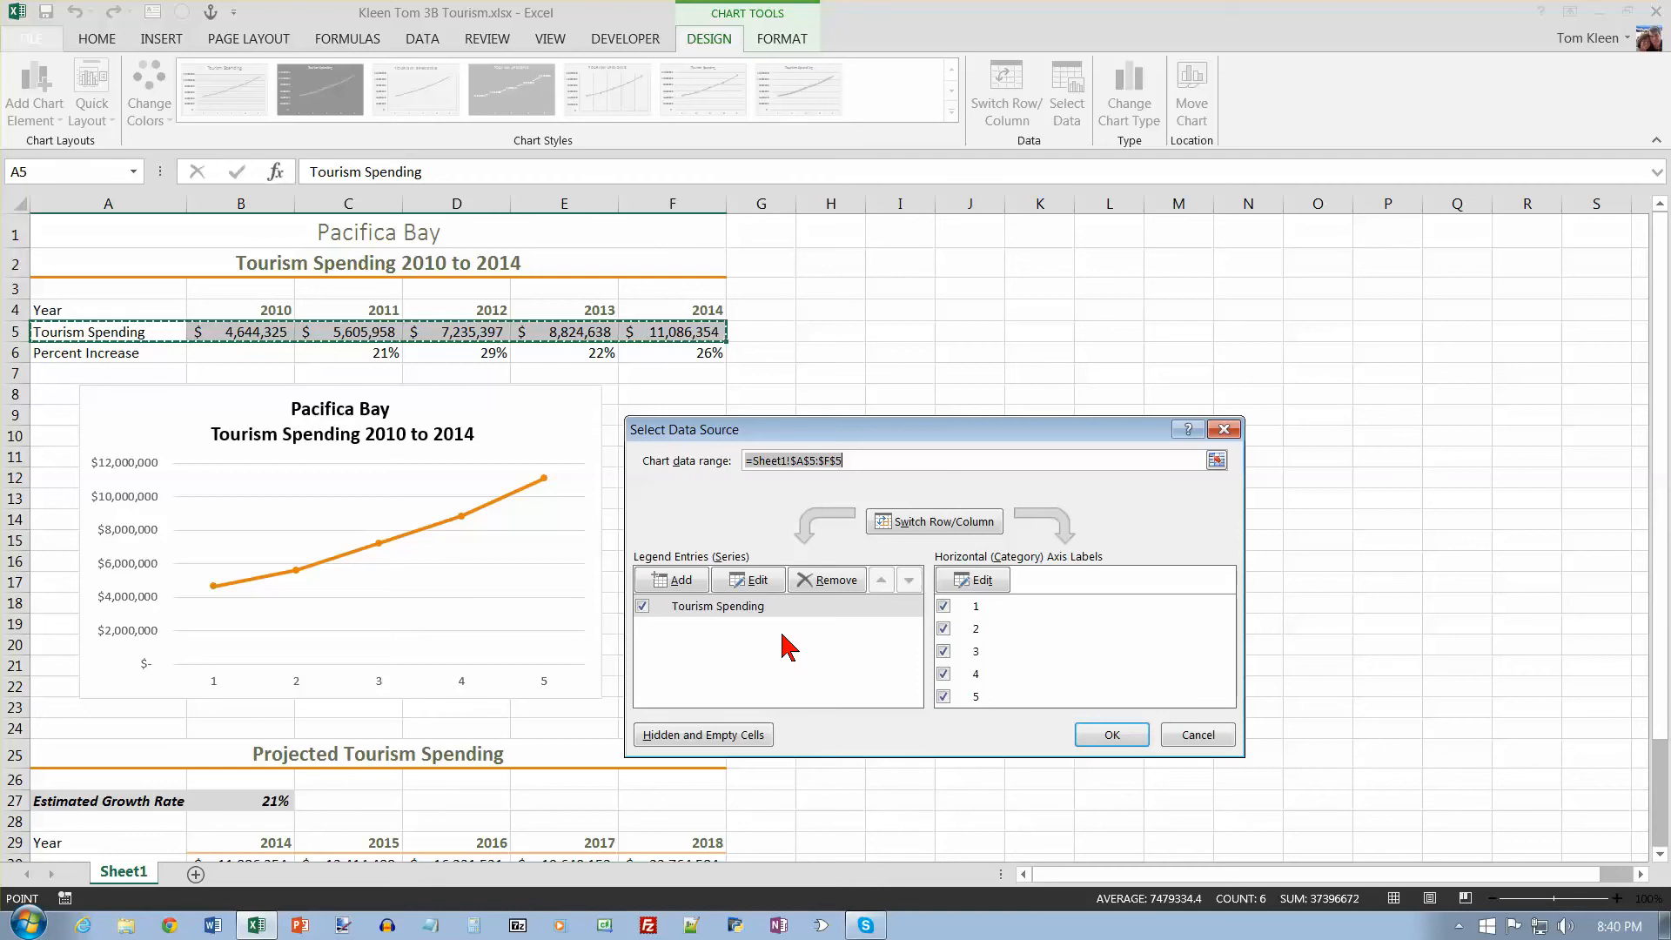
pyautogui.click(969, 580)
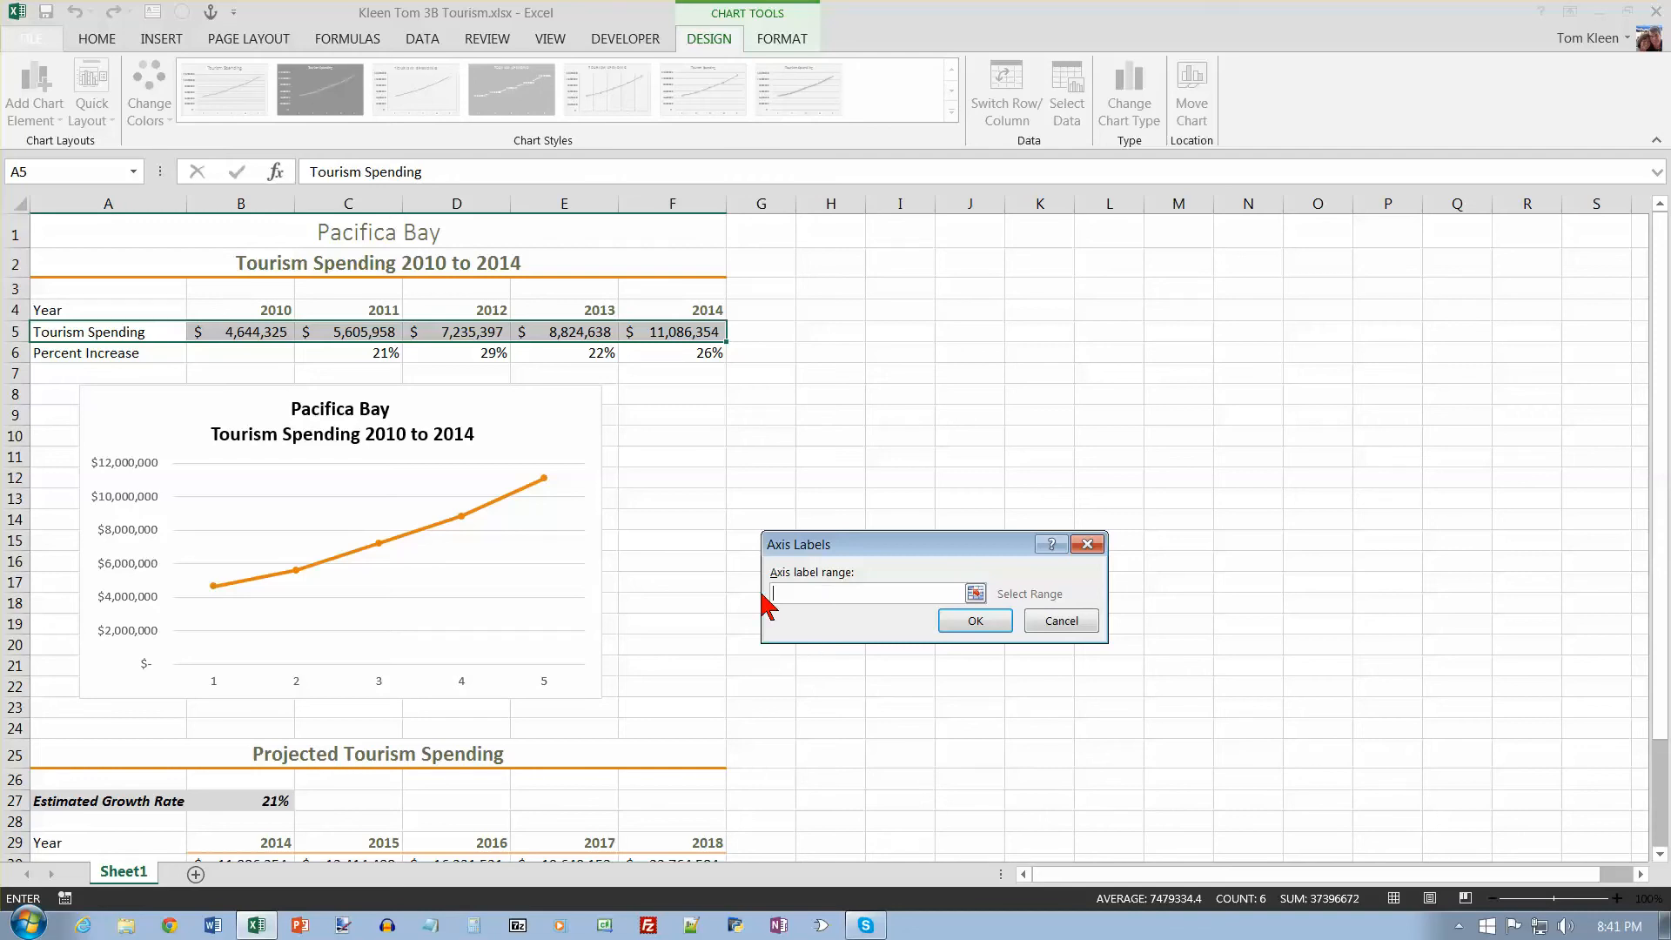
pyautogui.click(263, 313)
pyautogui.moveTo(263, 314); pyautogui.dragTo(685, 315)
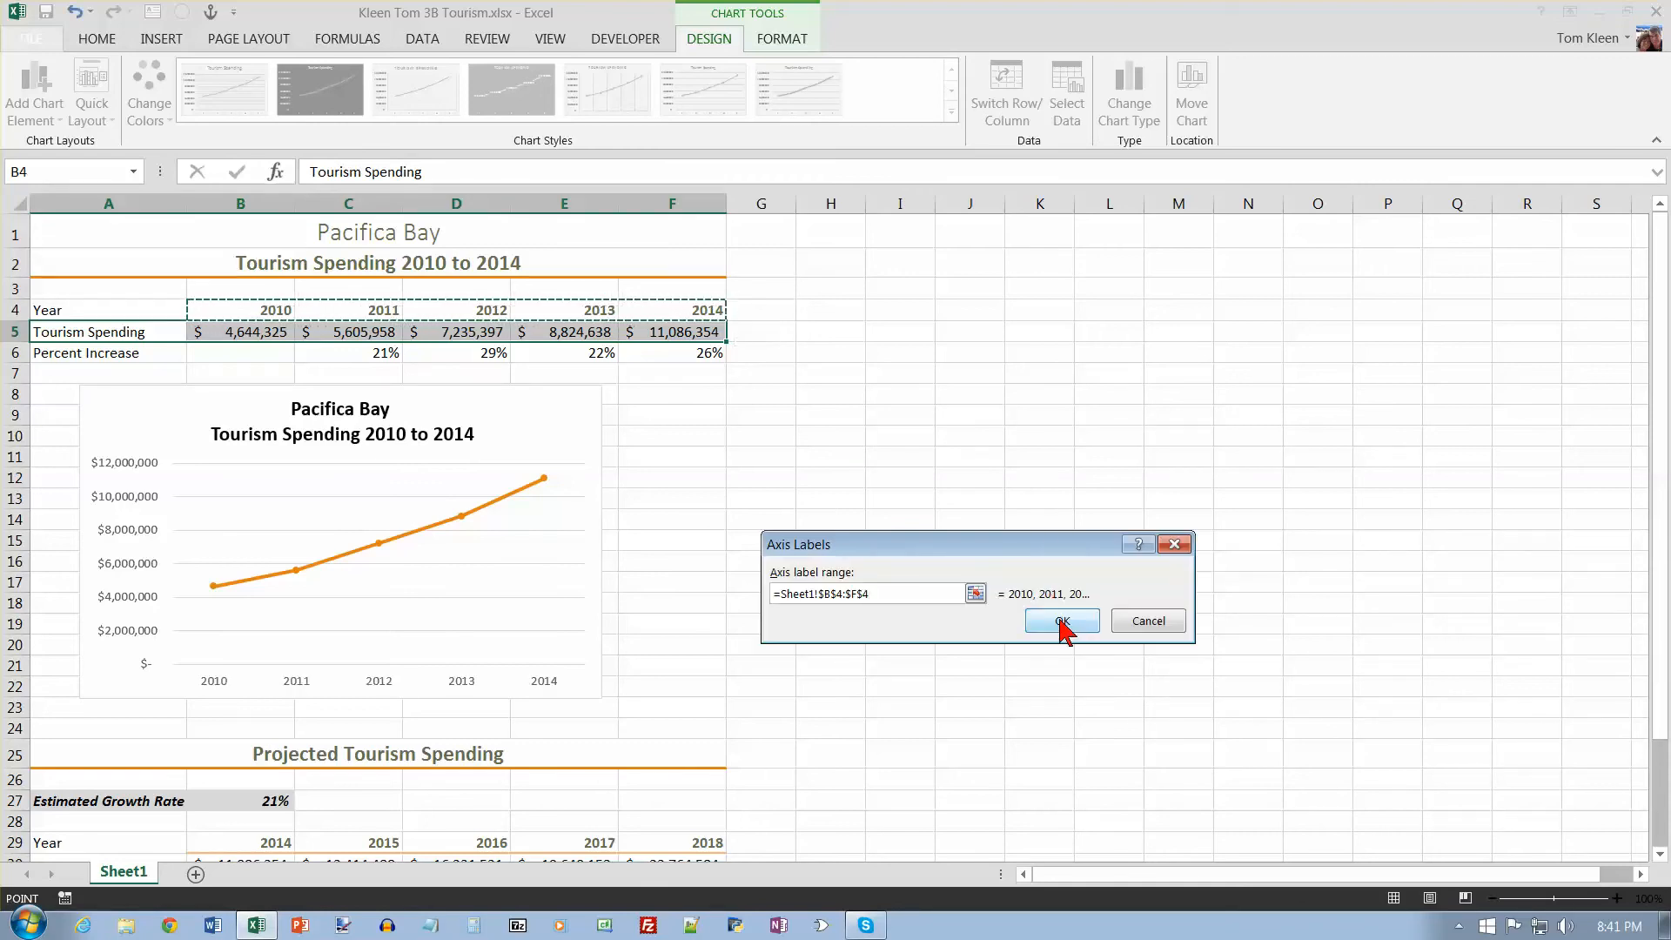
pyautogui.click(1057, 619)
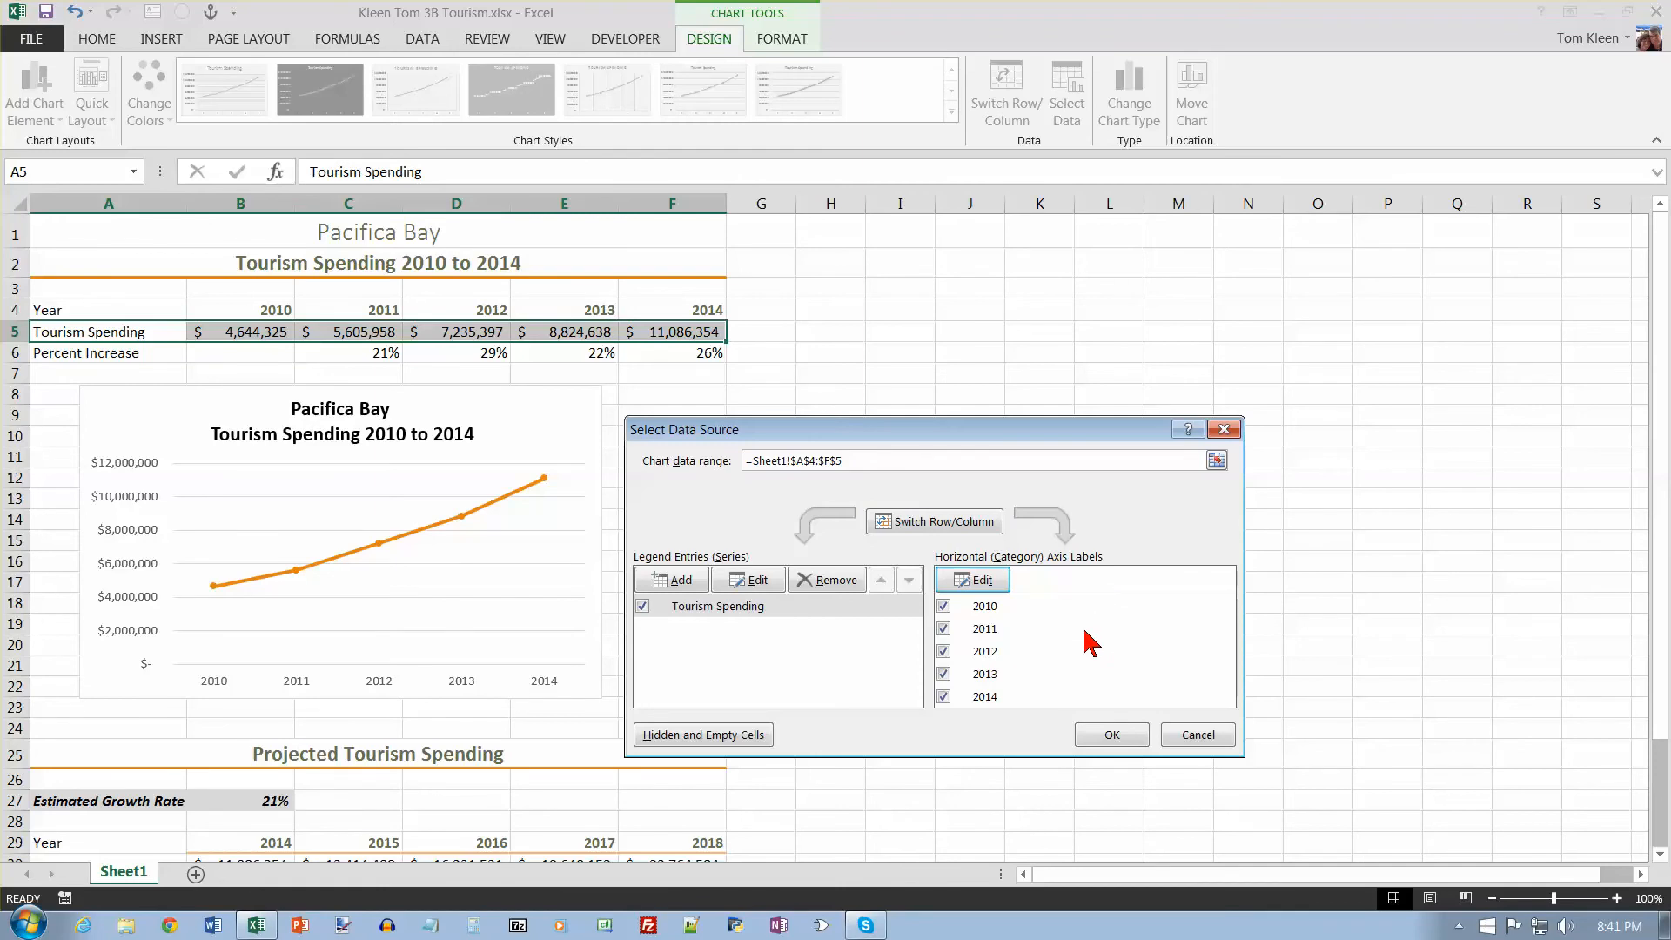
pyautogui.click(1093, 733)
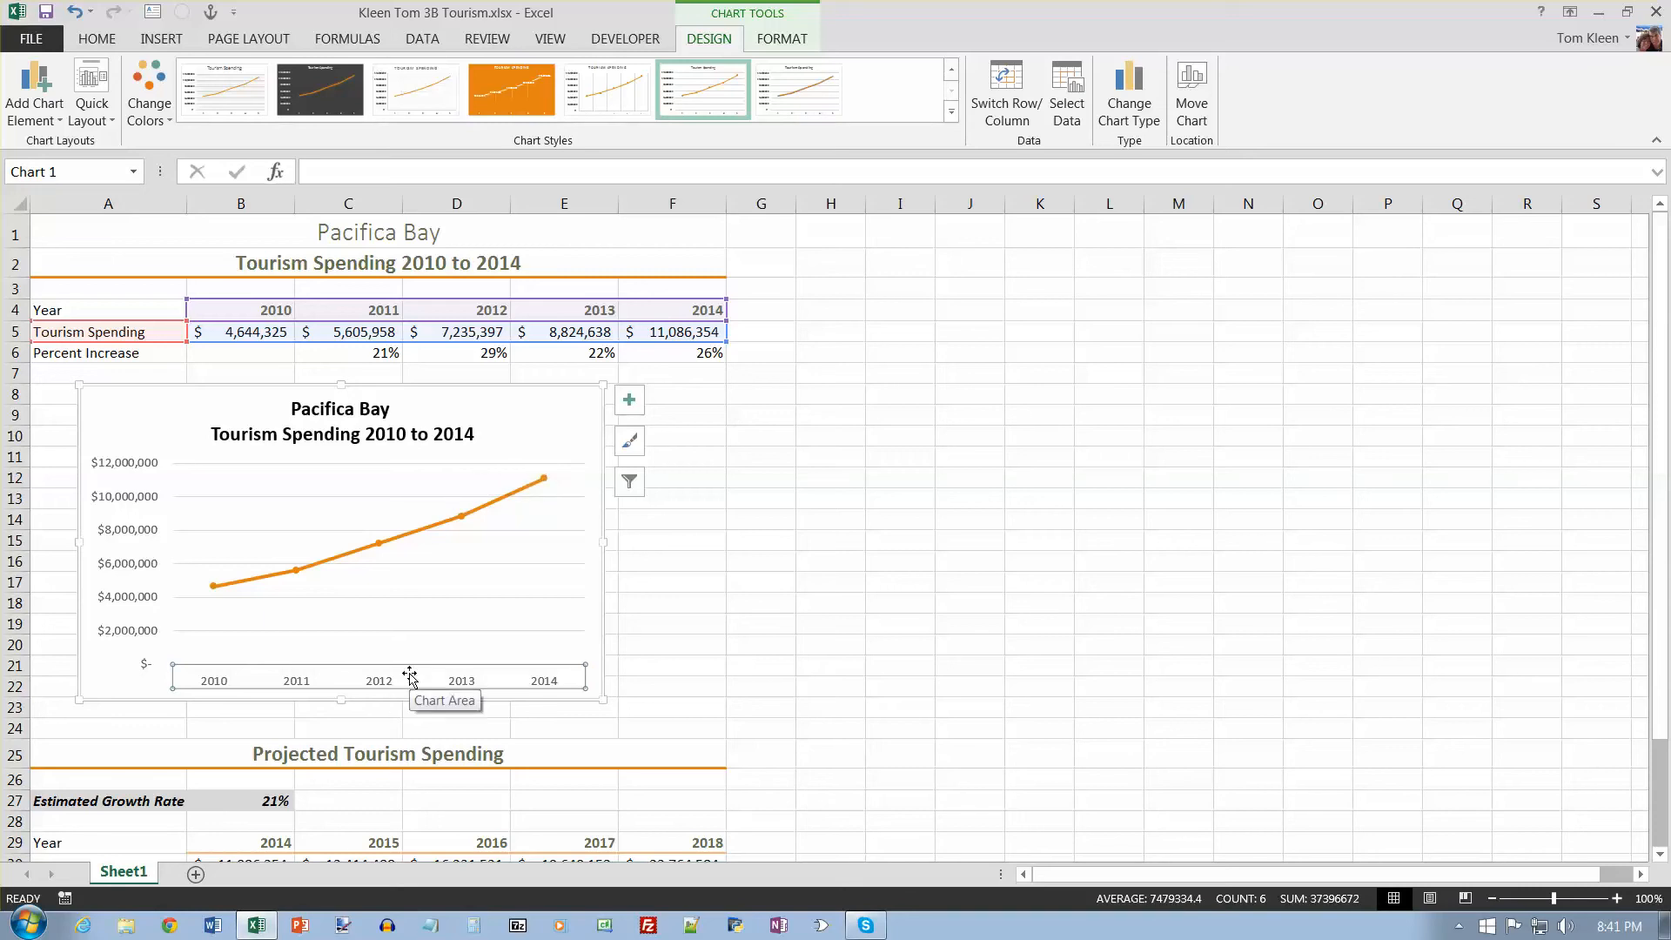
# Format the horizontal axis with no line, close the formatting pane and select the chart area
pyautogui.click(629, 401)
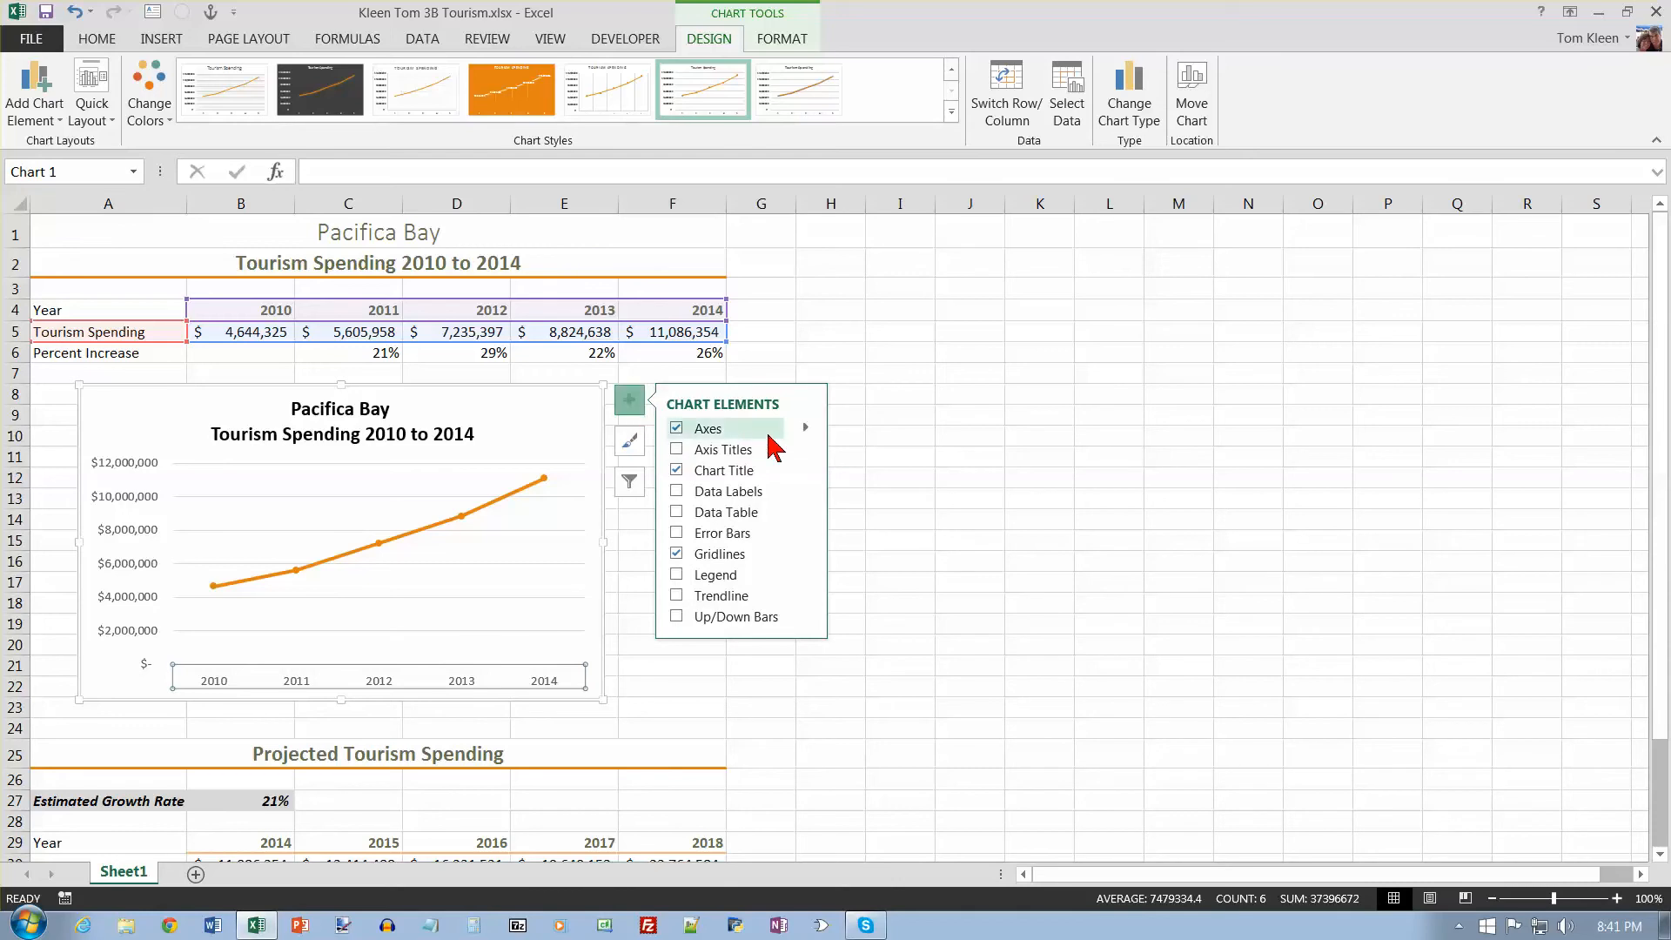
pyautogui.click(806, 427)
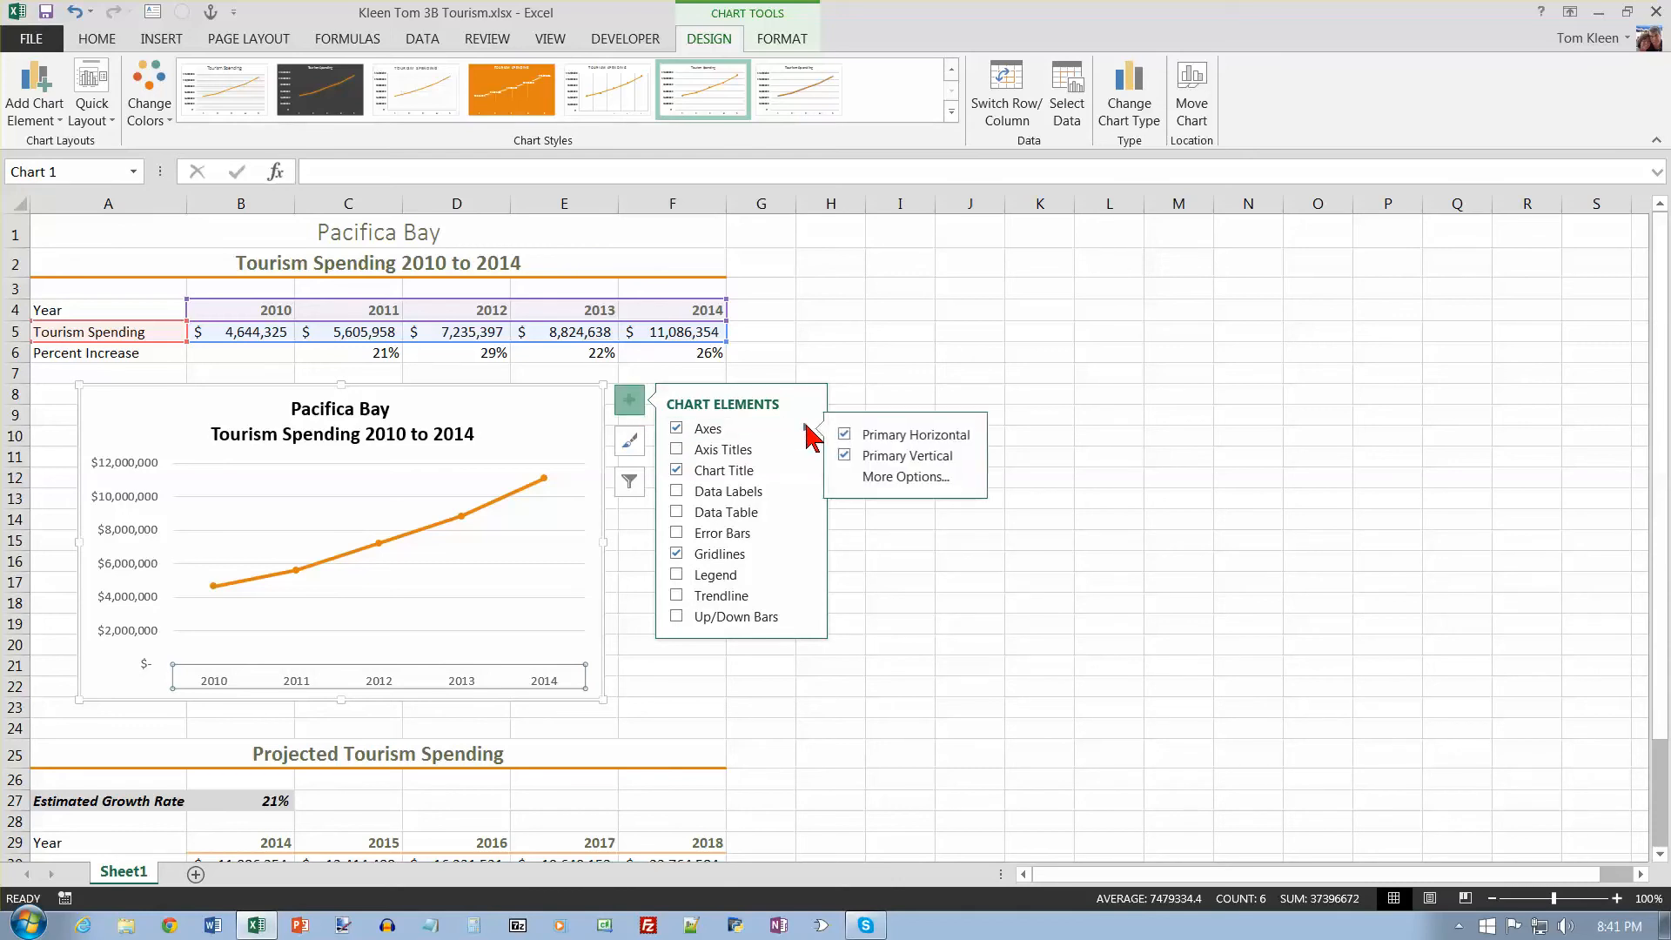
pyautogui.click(876, 479)
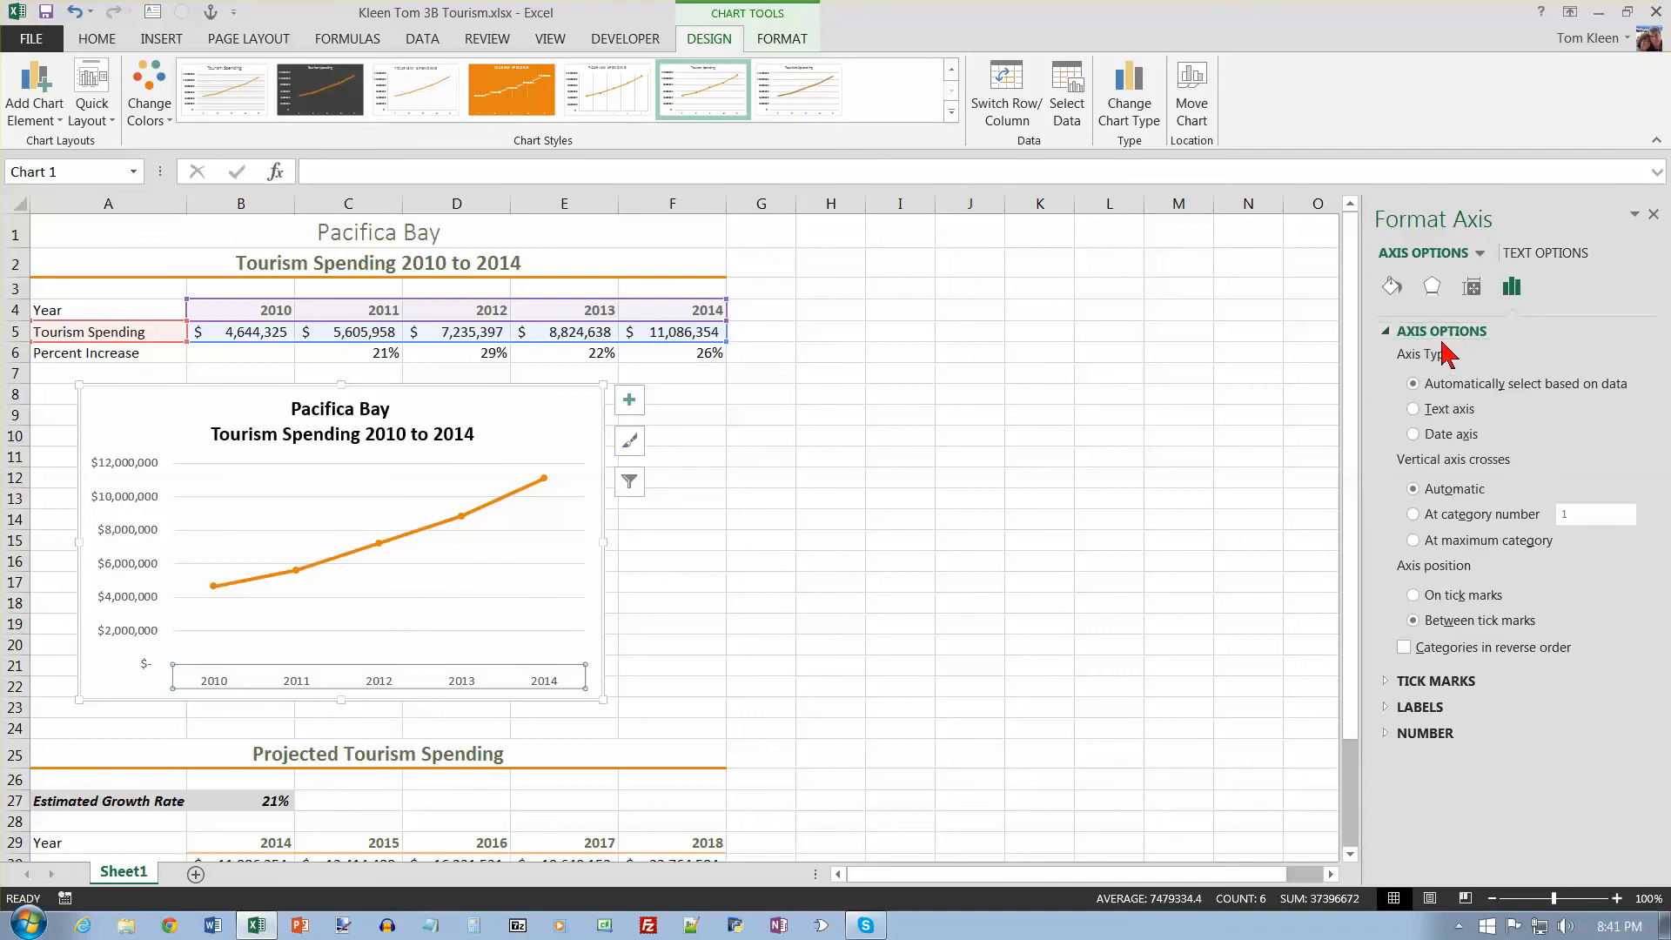
pyautogui.click(1391, 287)
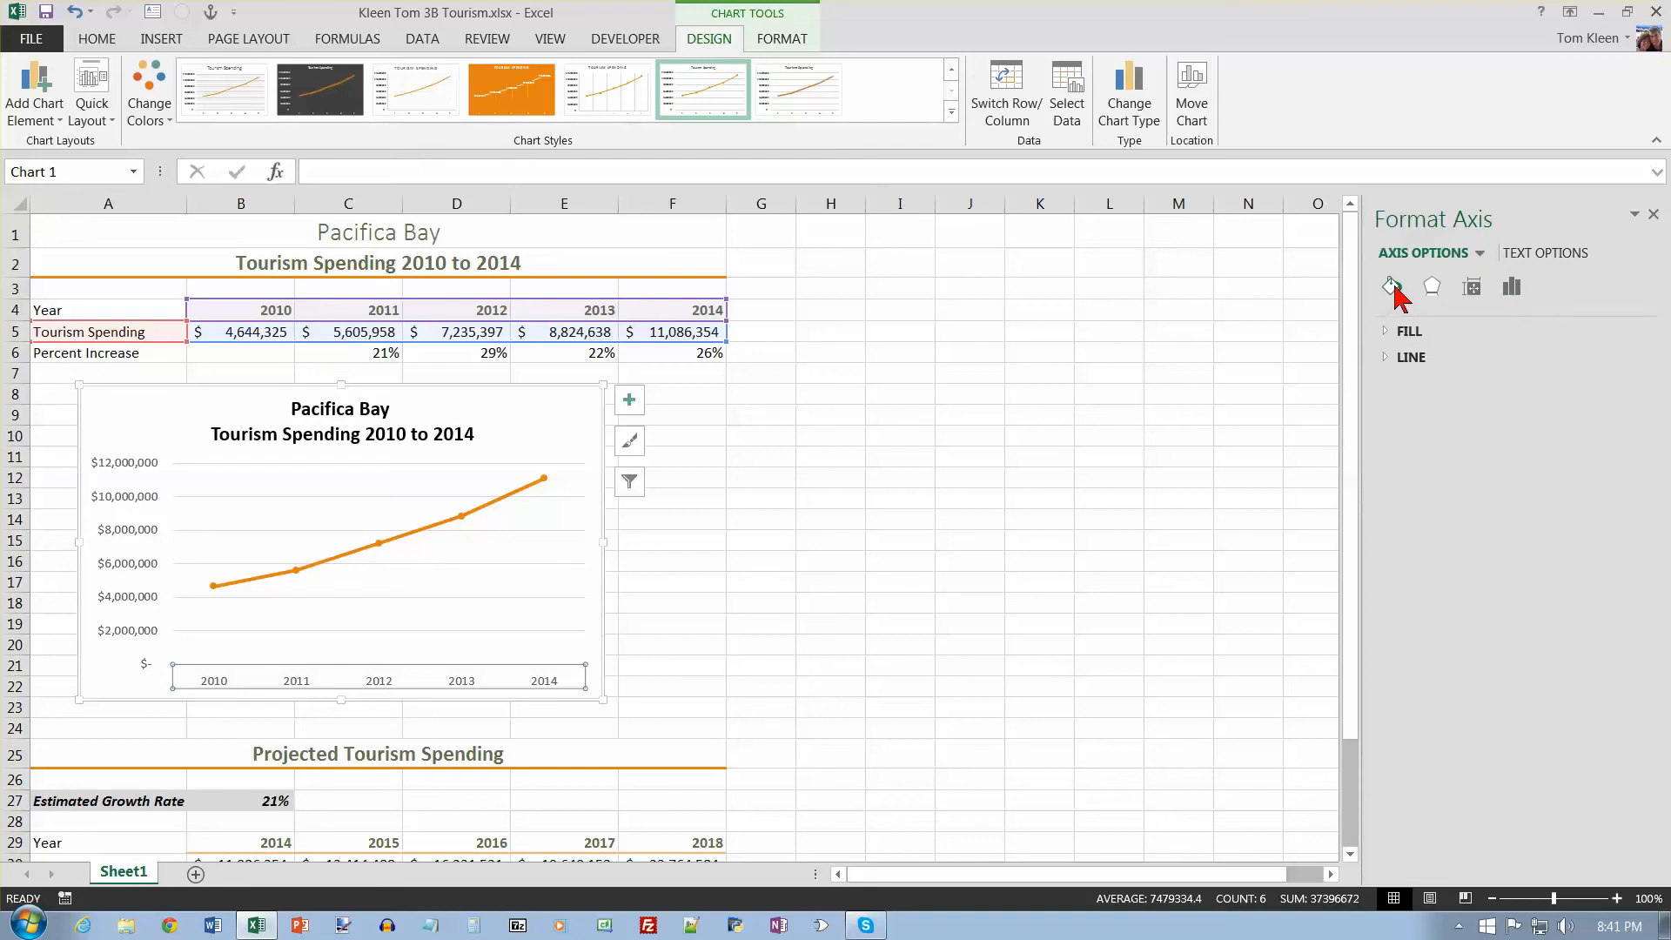
pyautogui.click(1384, 356)
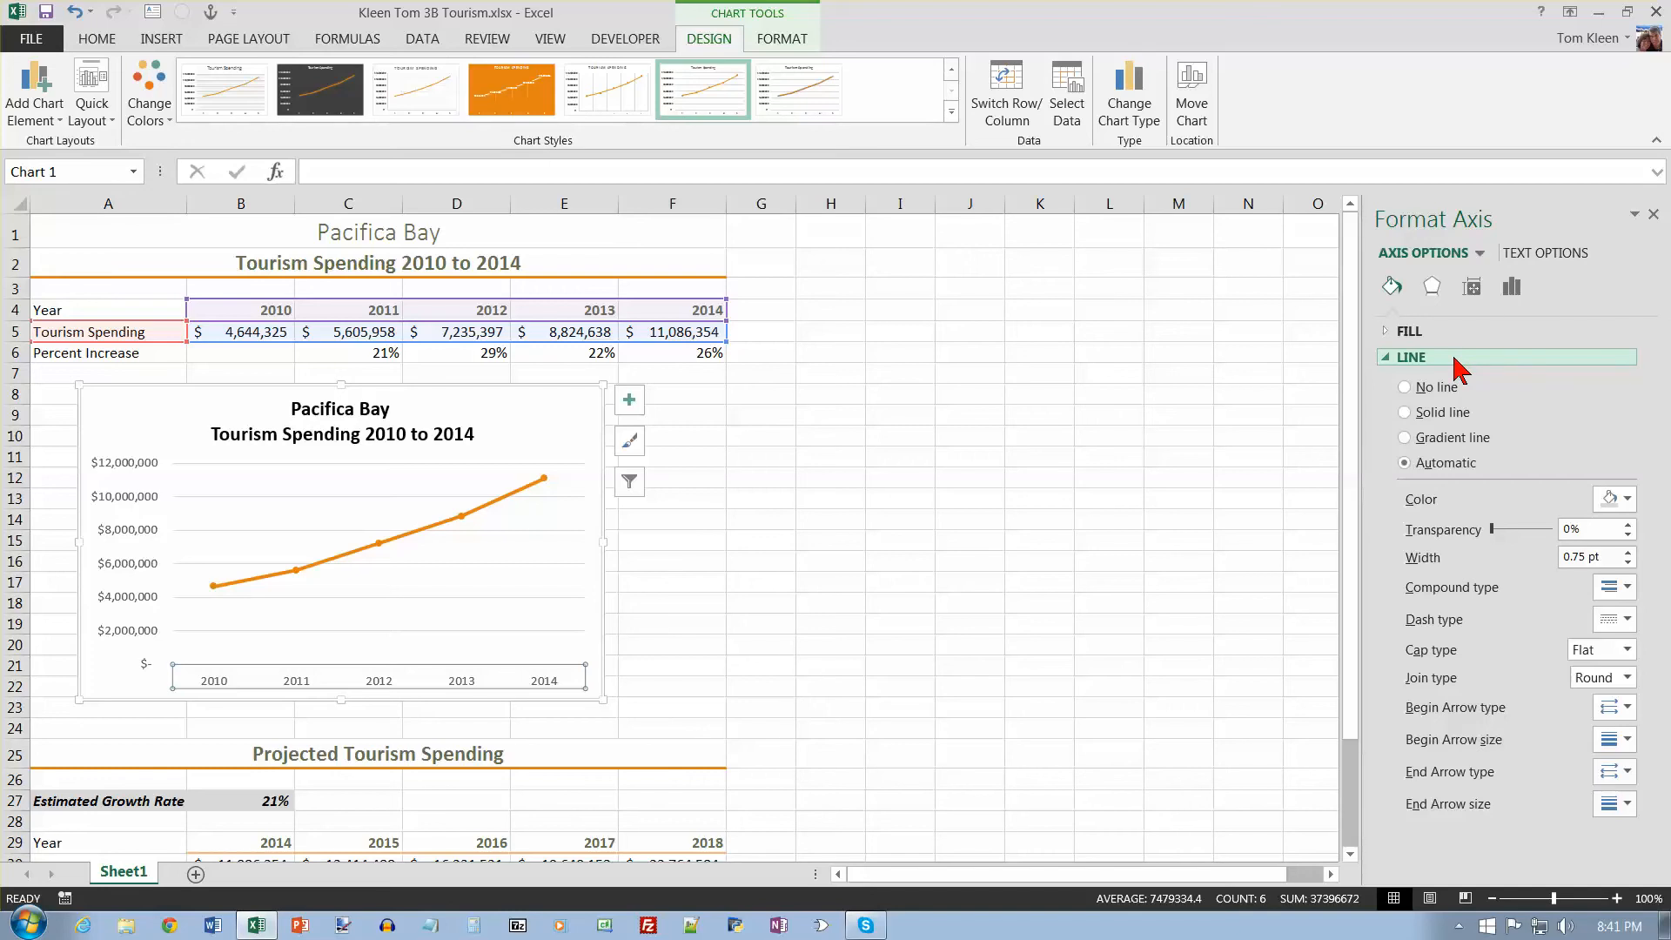
pyautogui.click(1406, 388)
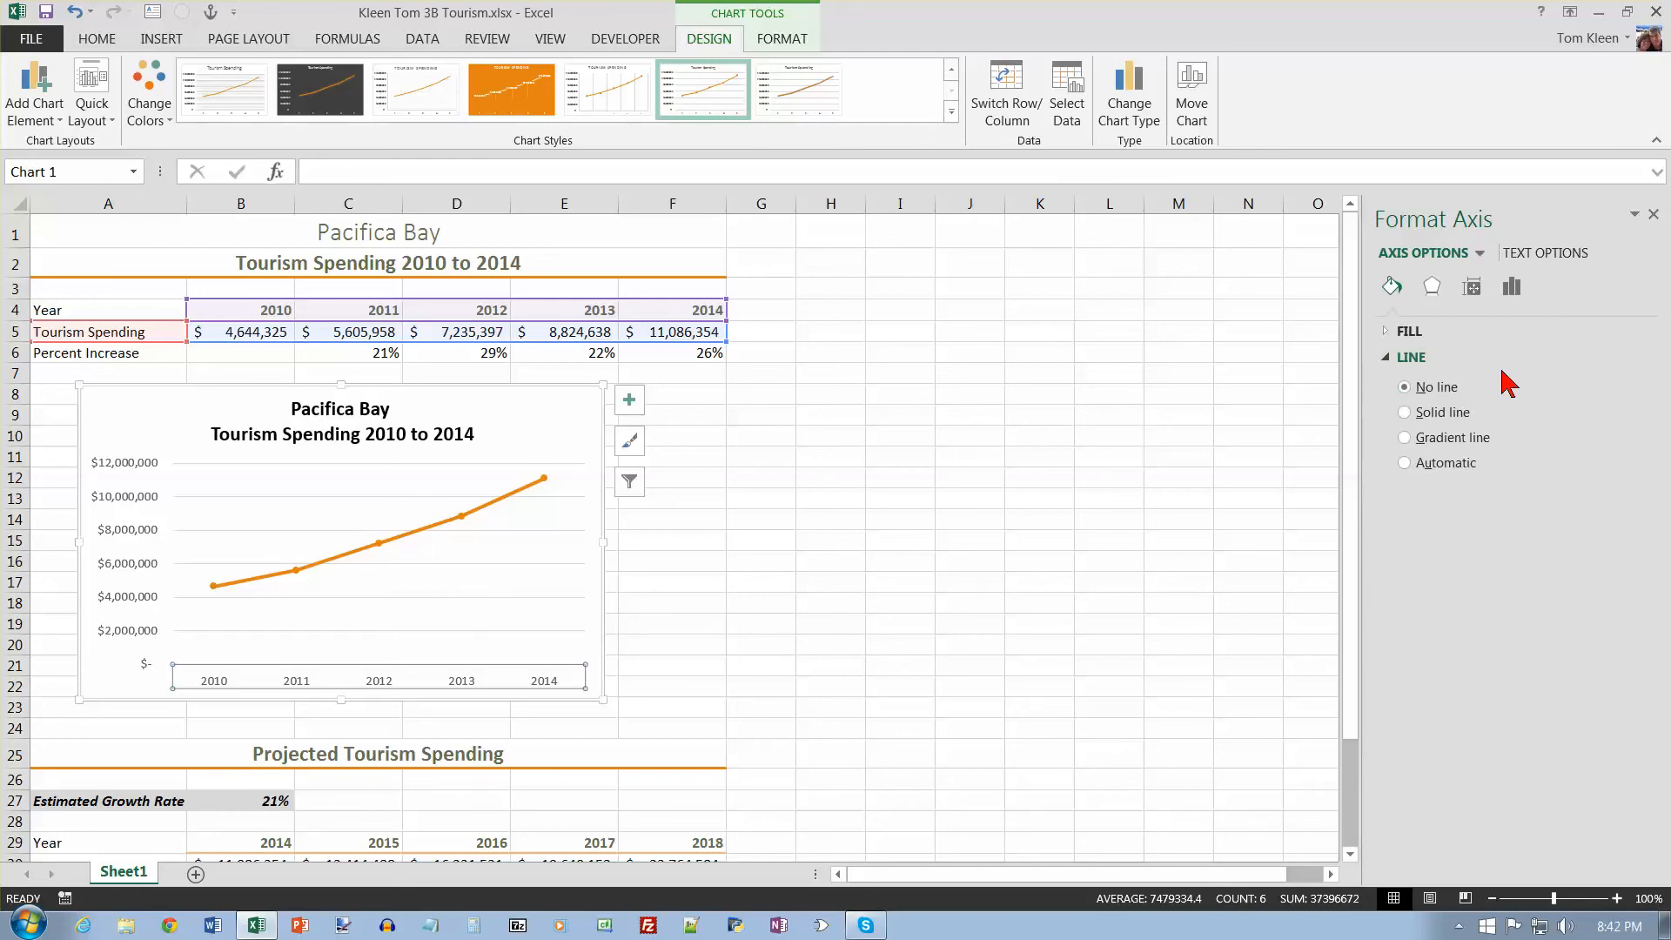
pyautogui.click(1653, 214)
pyautogui.click(522, 640)
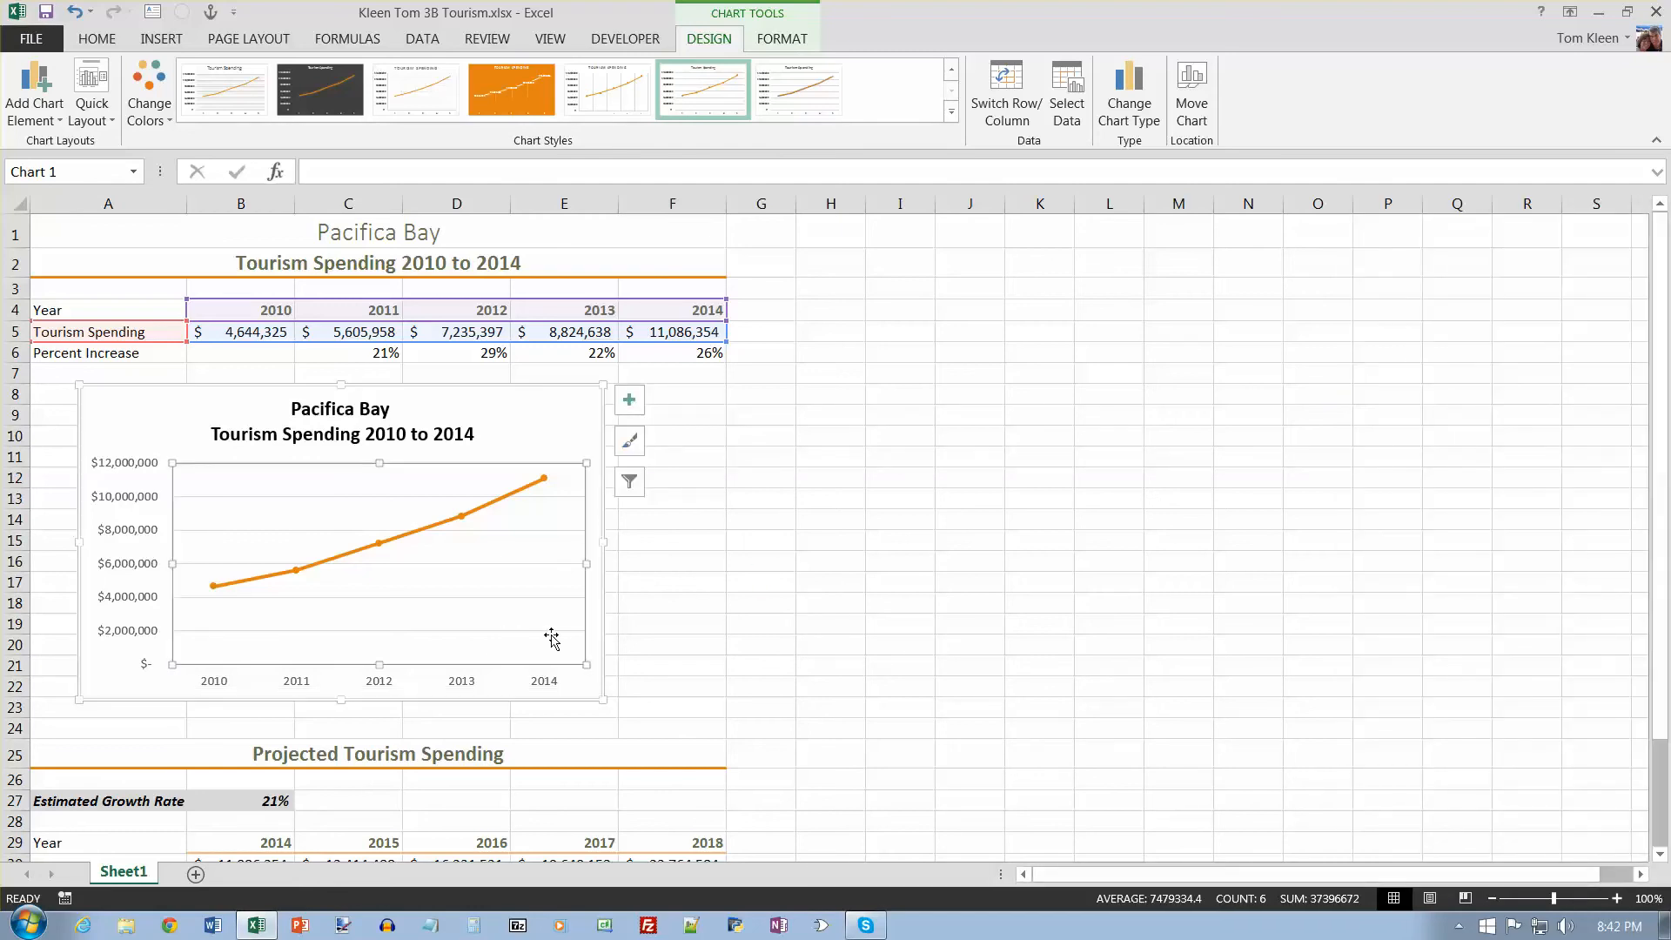
pyautogui.click(574, 414)
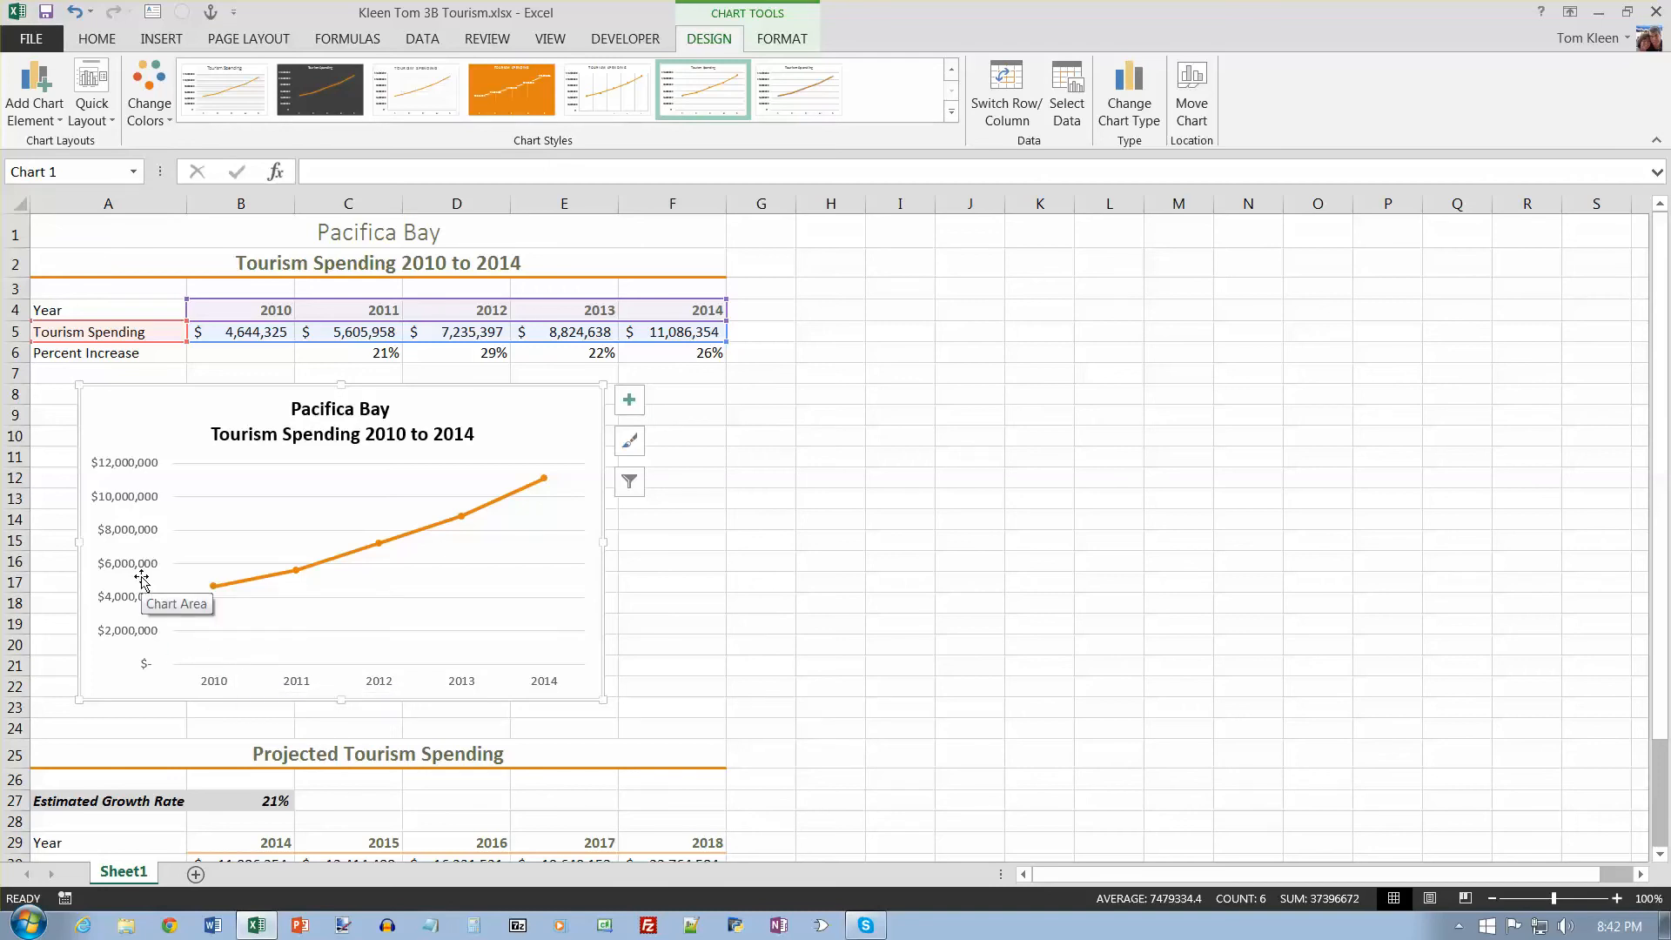
# Set the vertical value axis minimum bound to 4000000
pyautogui.rightClick(116, 503)
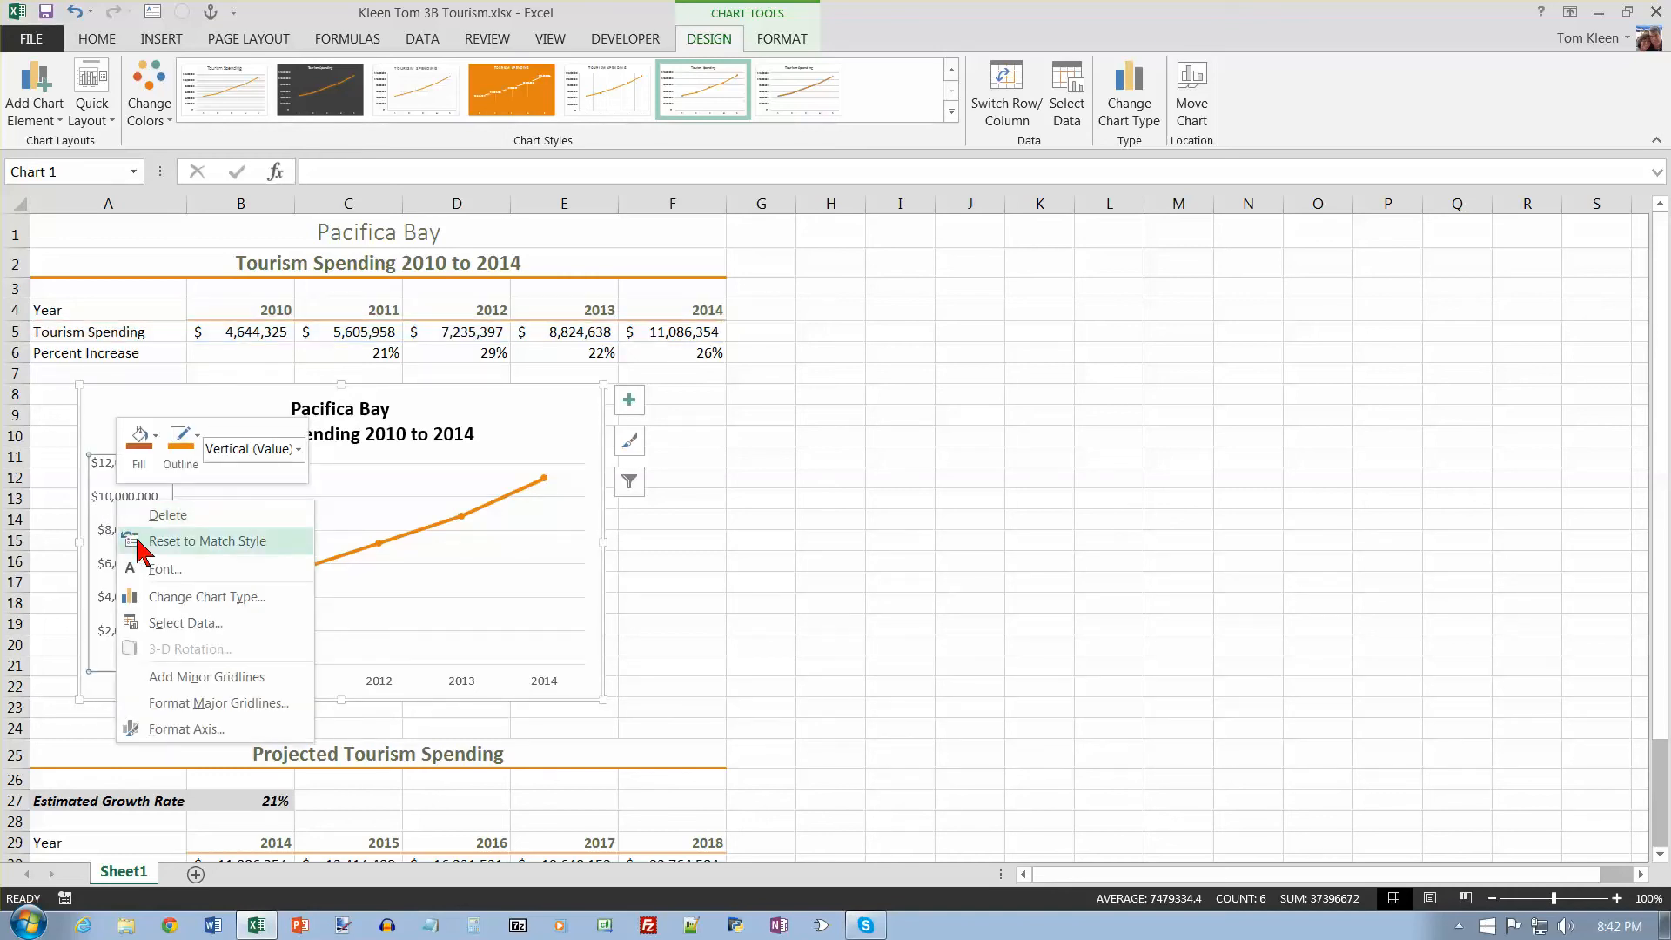
pyautogui.click(185, 731)
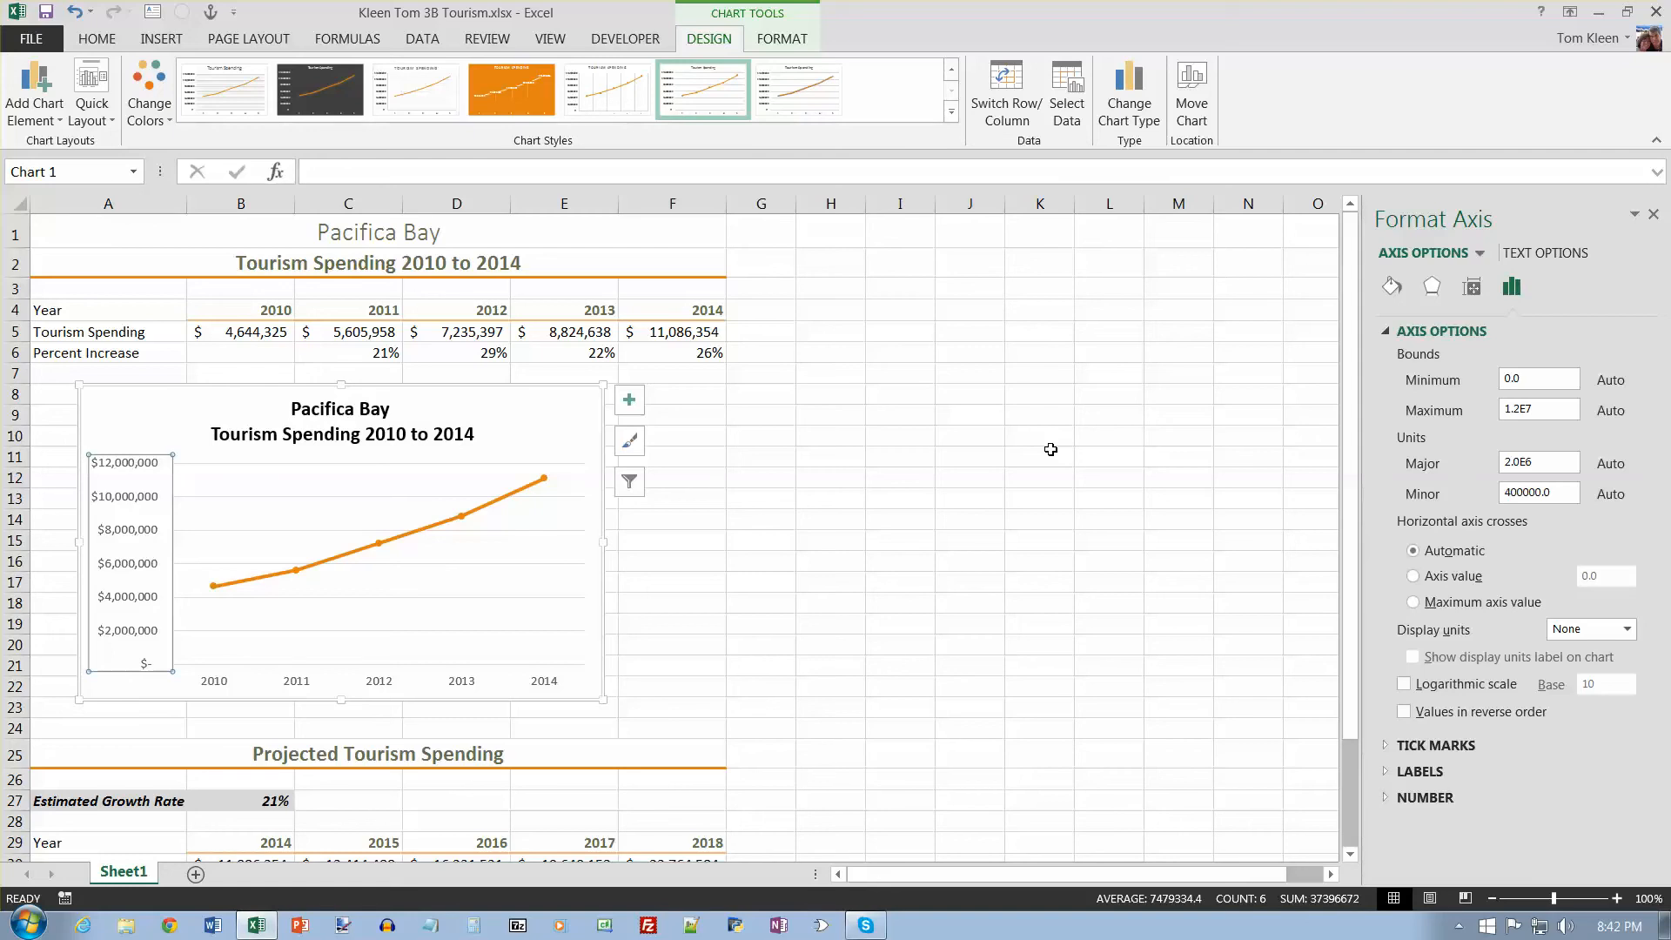
pyautogui.doubleClick(1522, 379)
pyautogui.write('4000000')
pyautogui.press('Return')
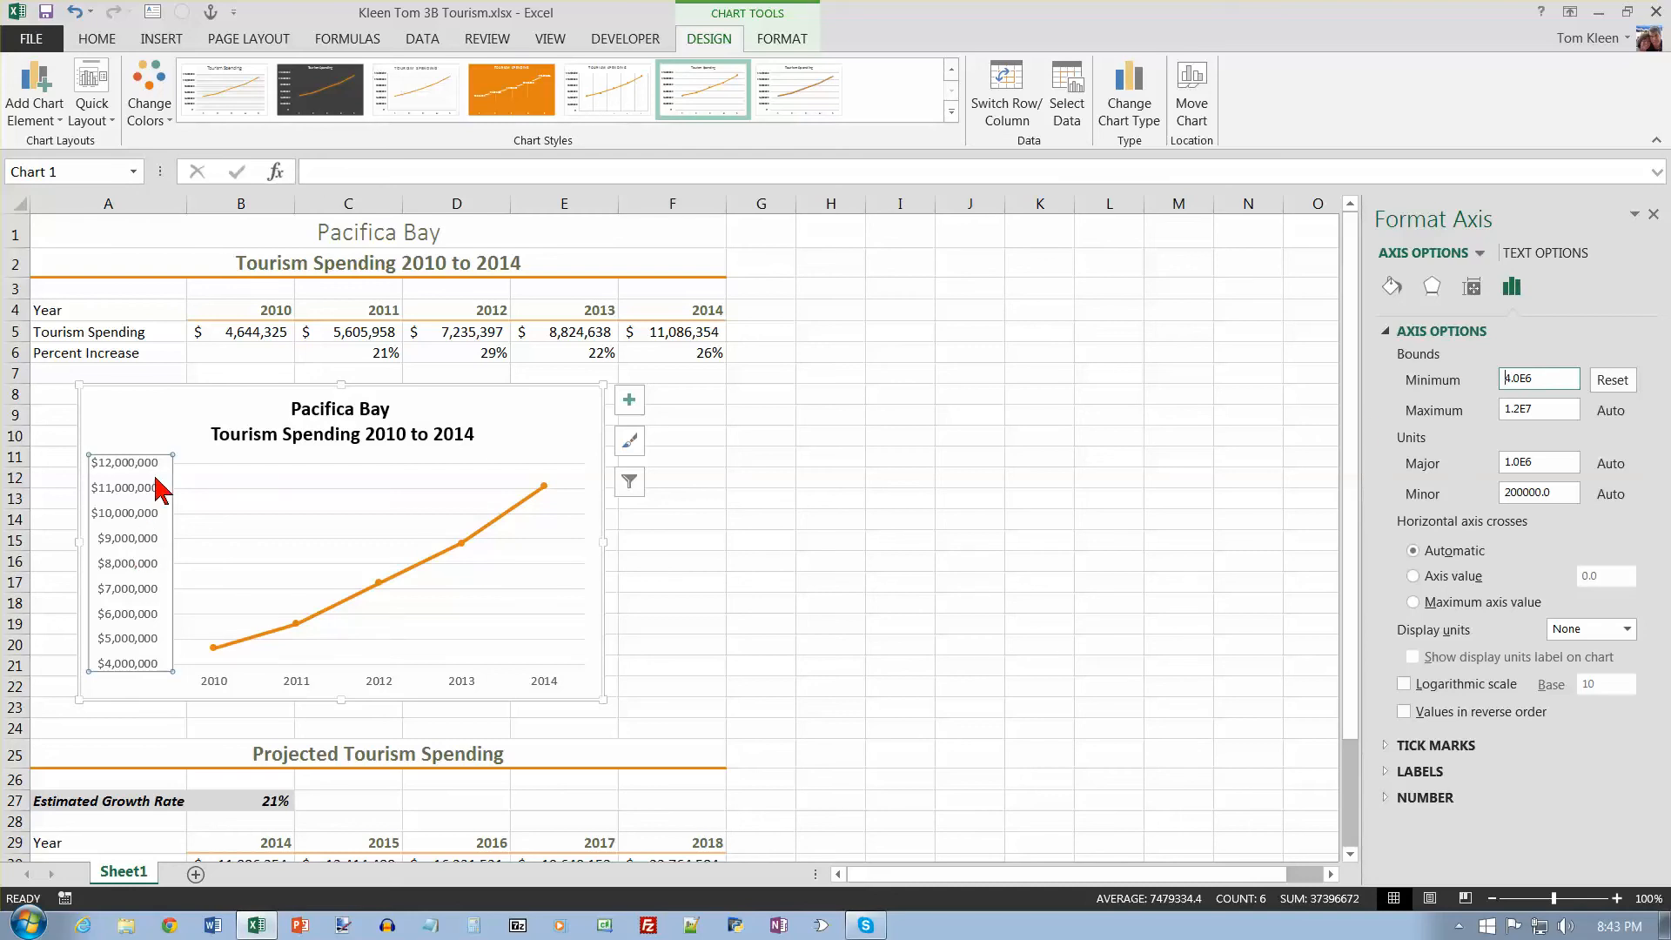
# Set the vertical axis major unit to 2000000
pyautogui.moveTo(326, 618)
pyautogui.click(1544, 463)
pyautogui.moveTo(1544, 463); pyautogui.dragTo(1498, 467)
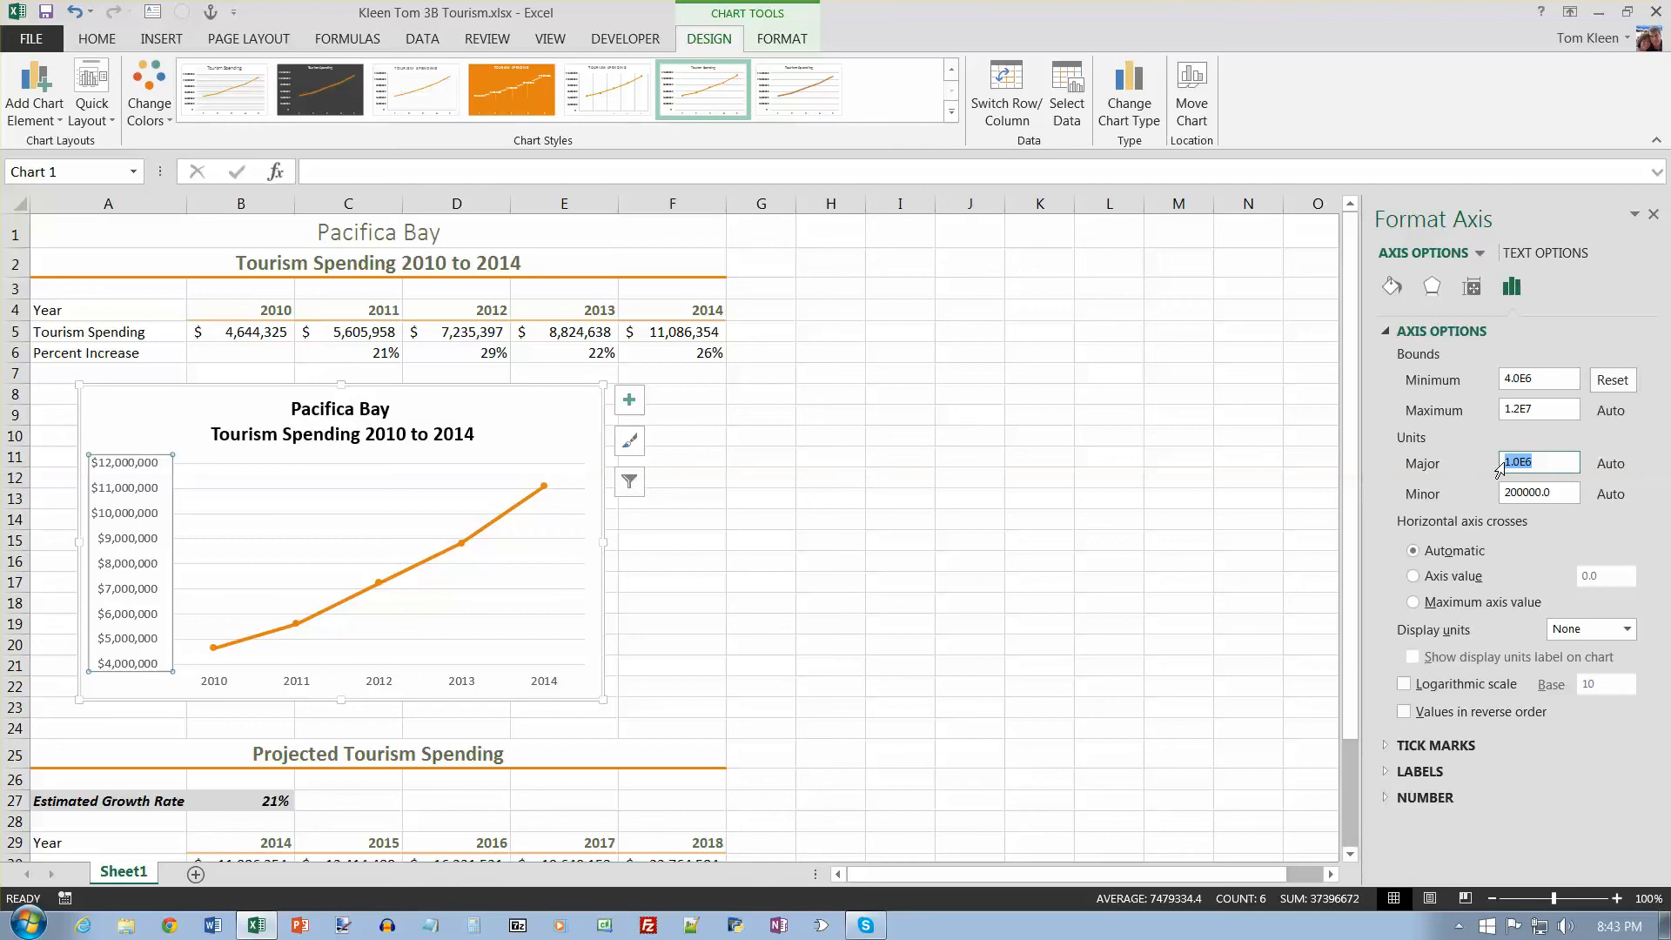
pyautogui.write('2000000')
pyautogui.press('Return')
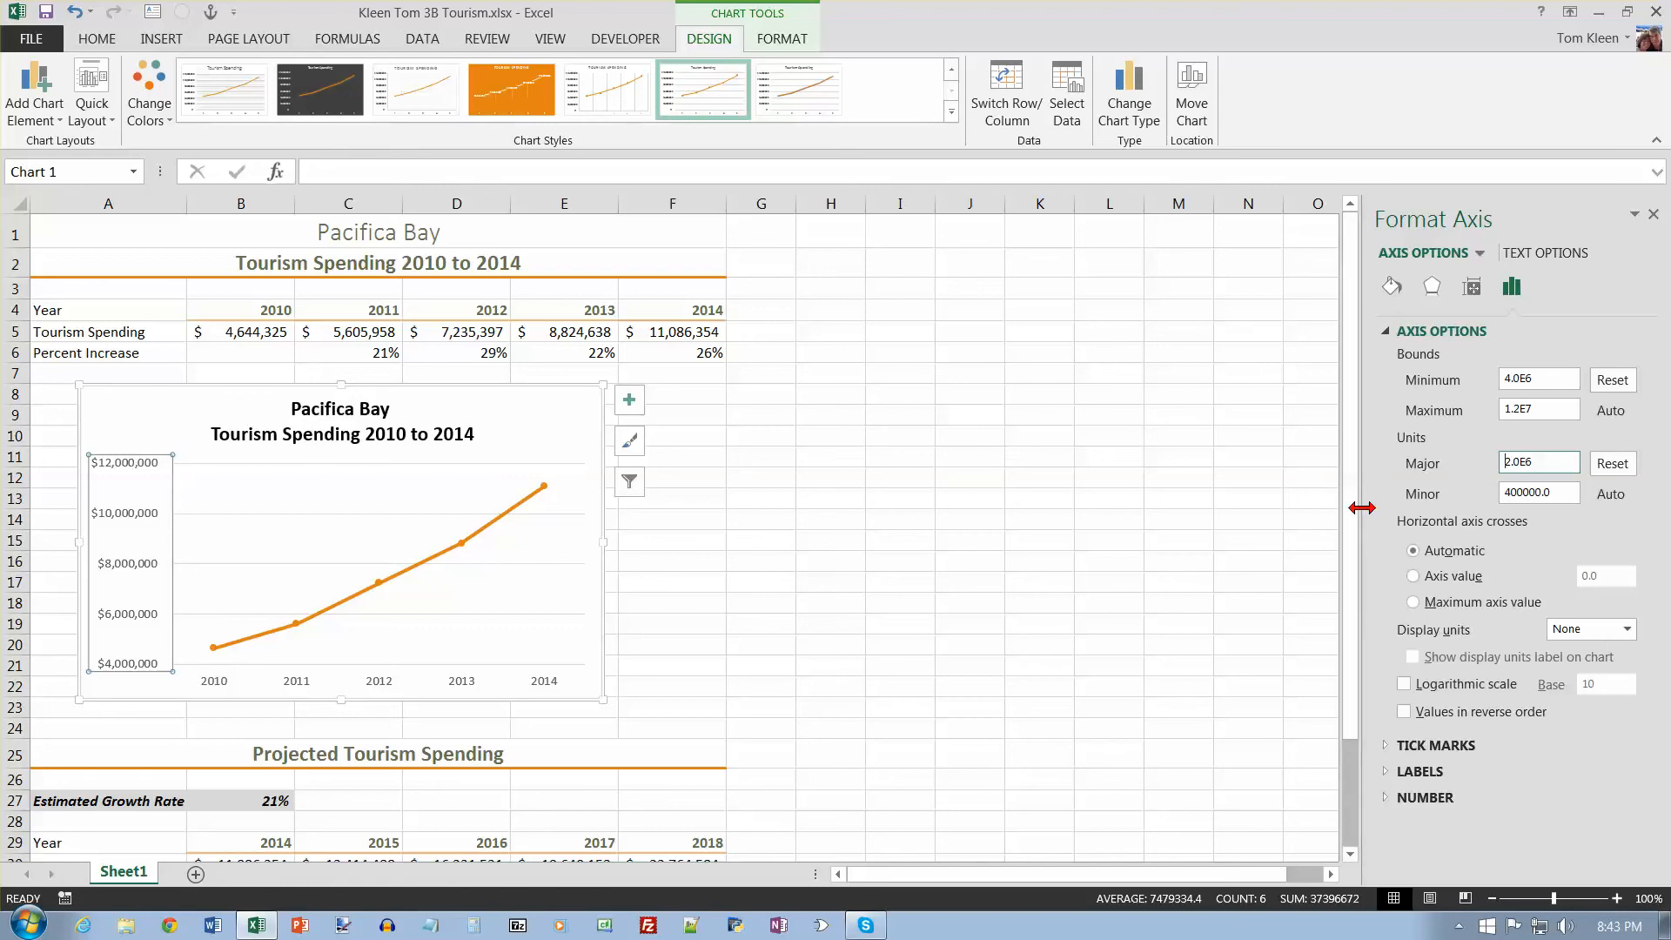
# Switch the formatting target to the chart area and set its fill to Picture or texture fill
pyautogui.click(1475, 254)
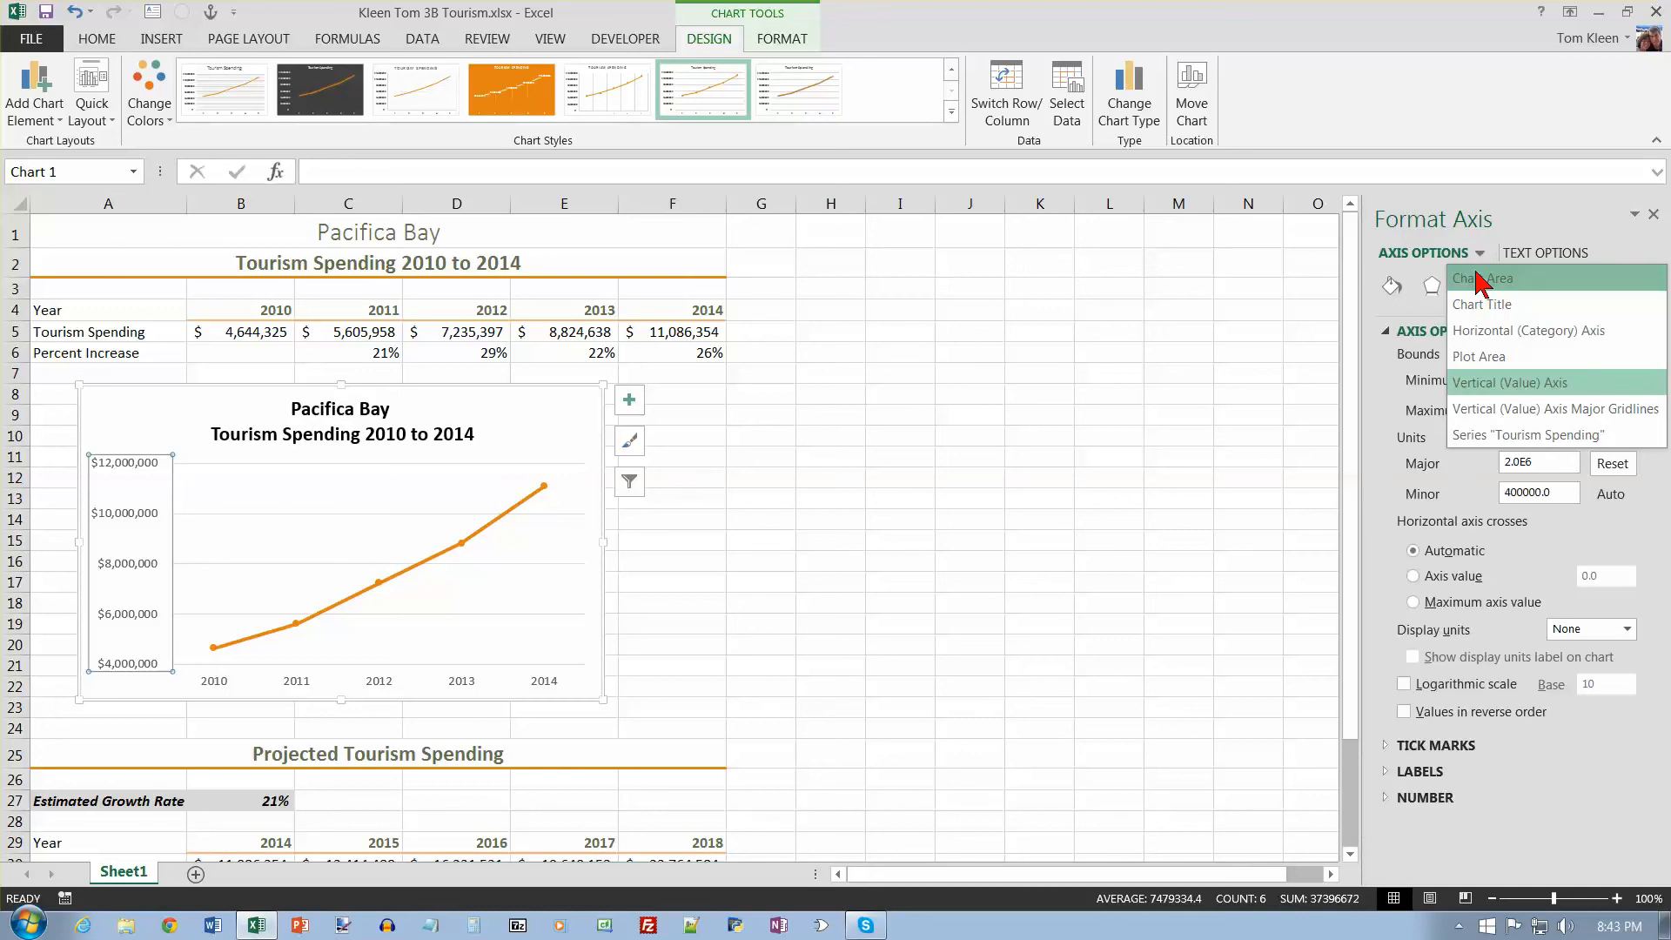
pyautogui.click(1477, 279)
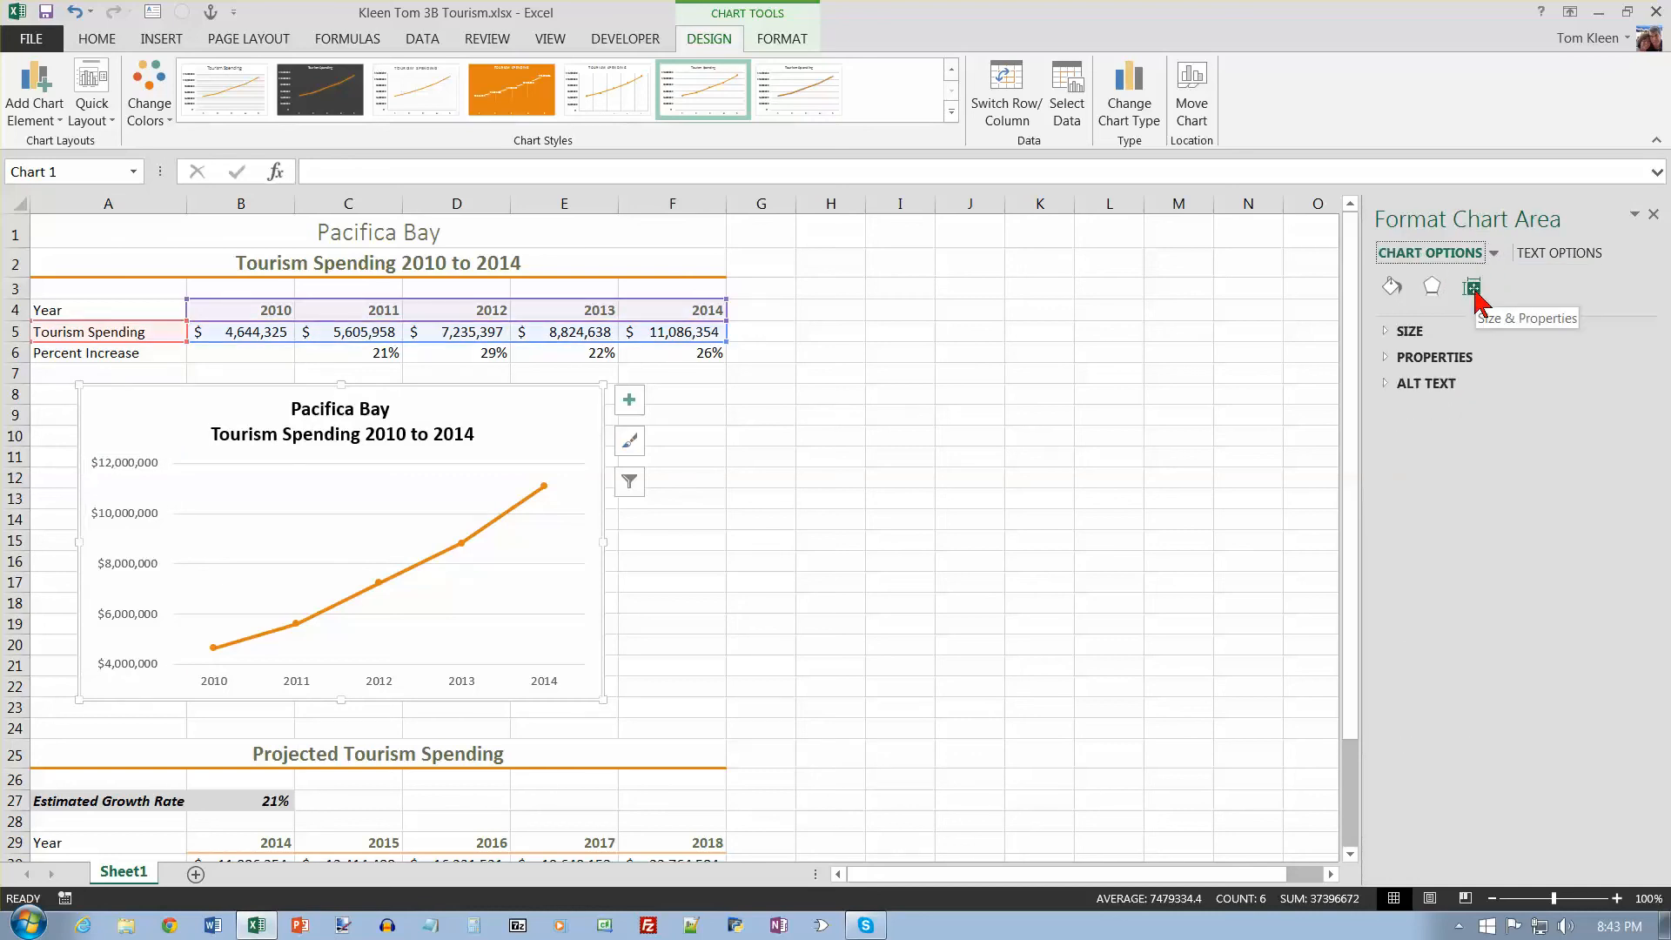
pyautogui.click(1391, 285)
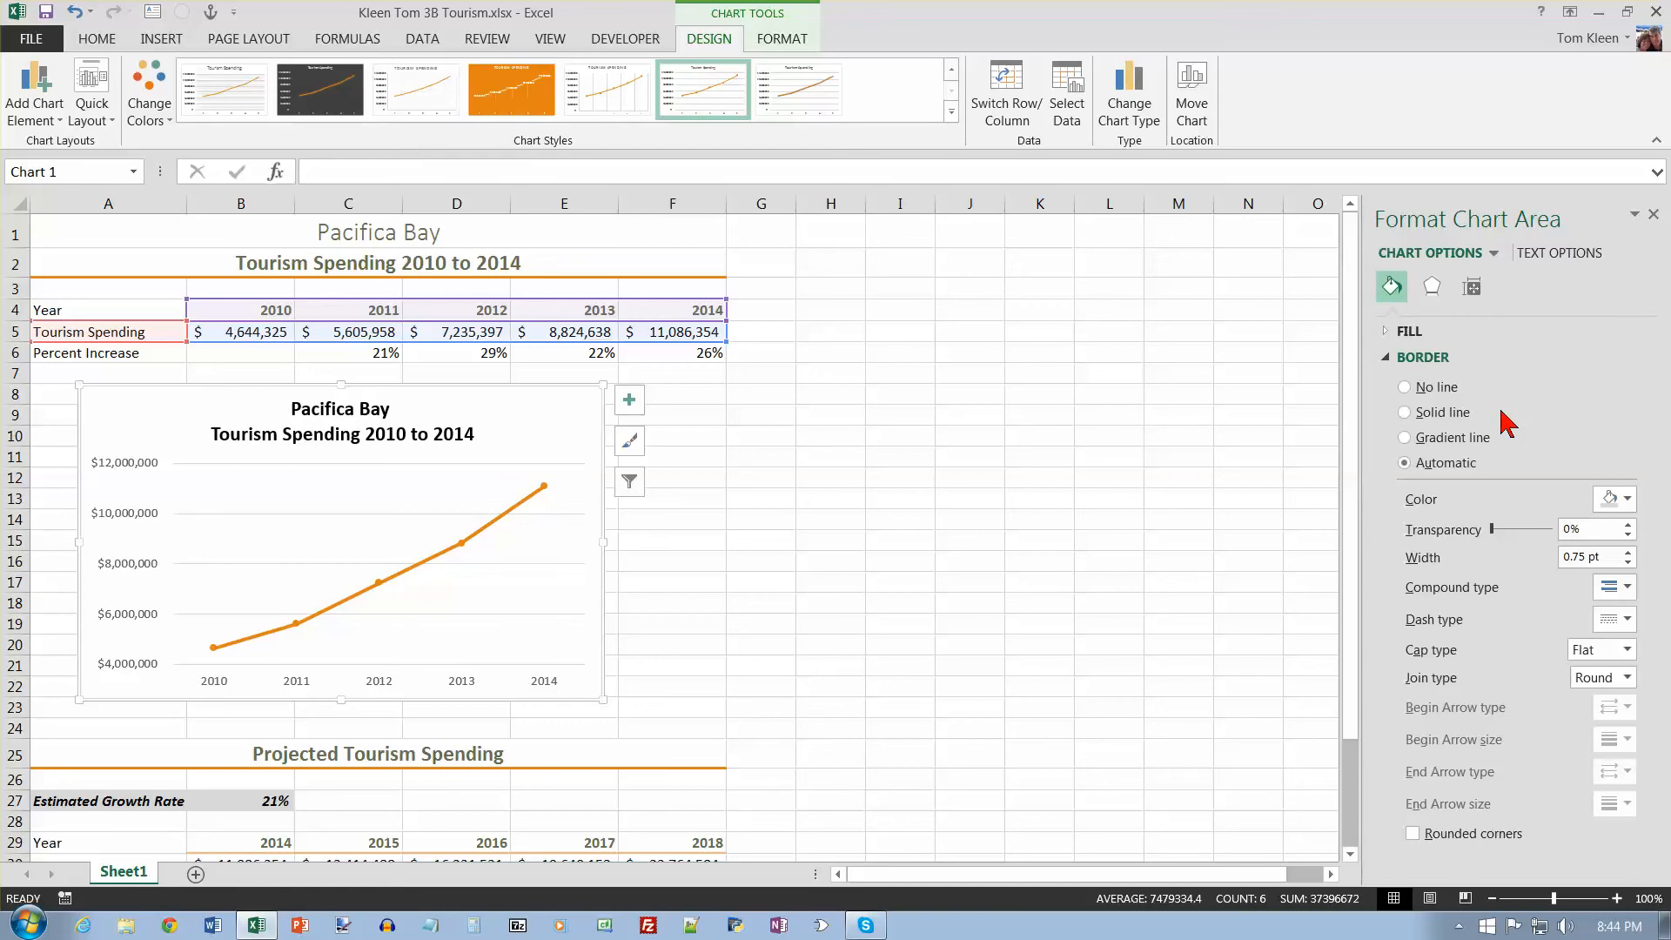
pyautogui.click(1408, 332)
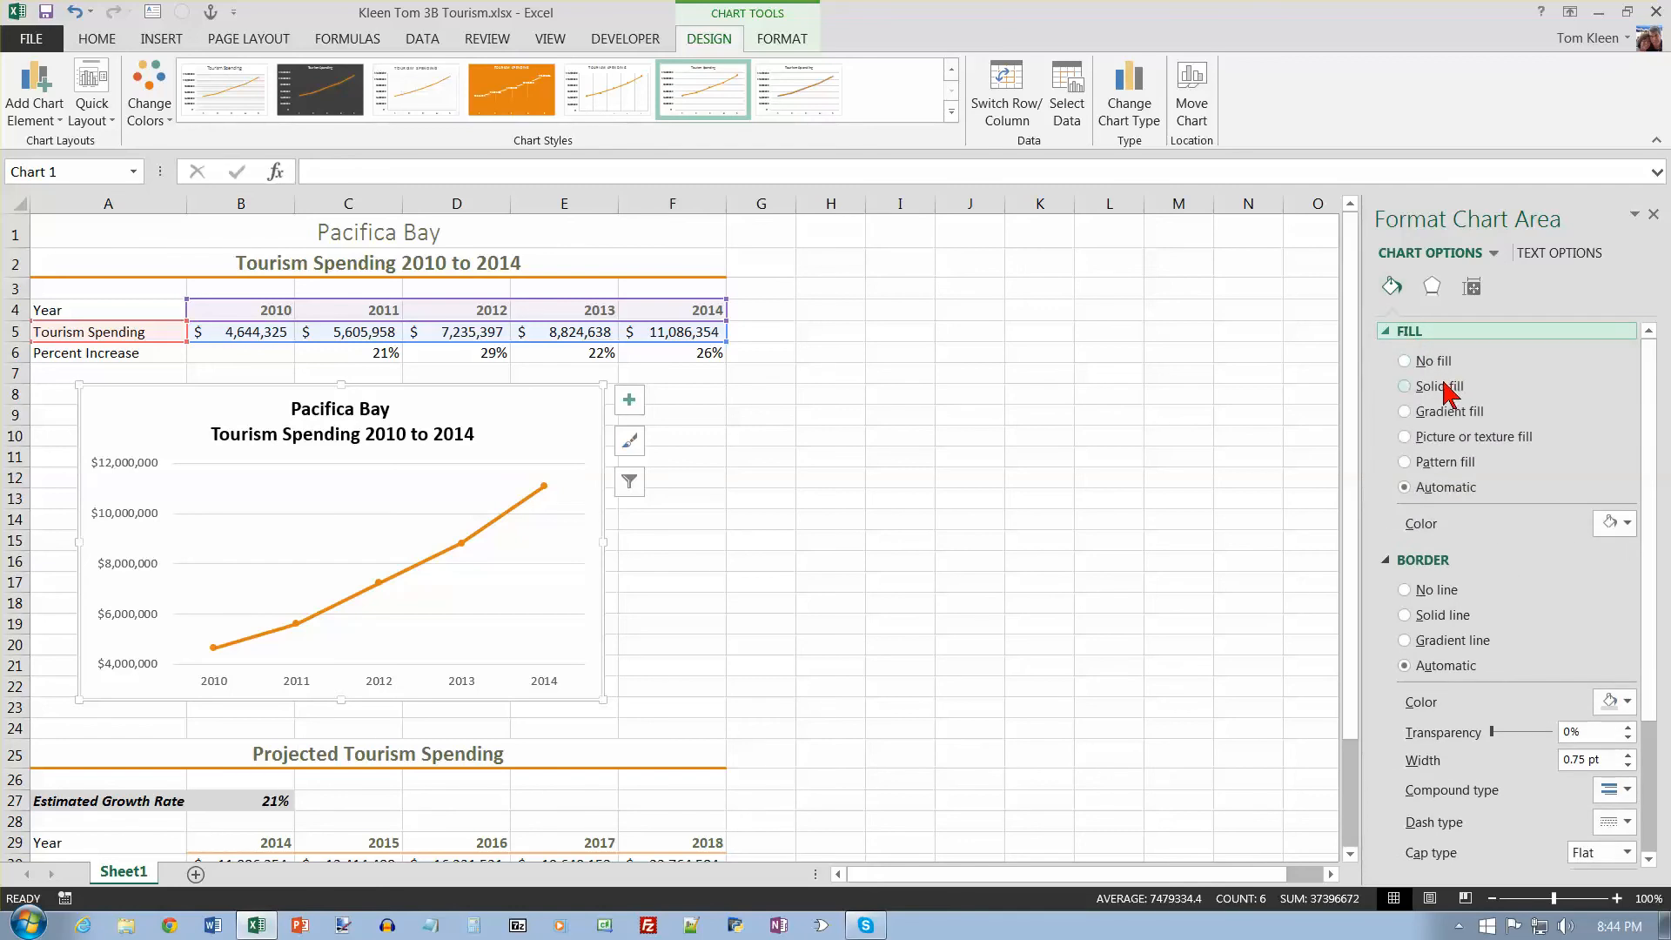
pyautogui.click(1411, 442)
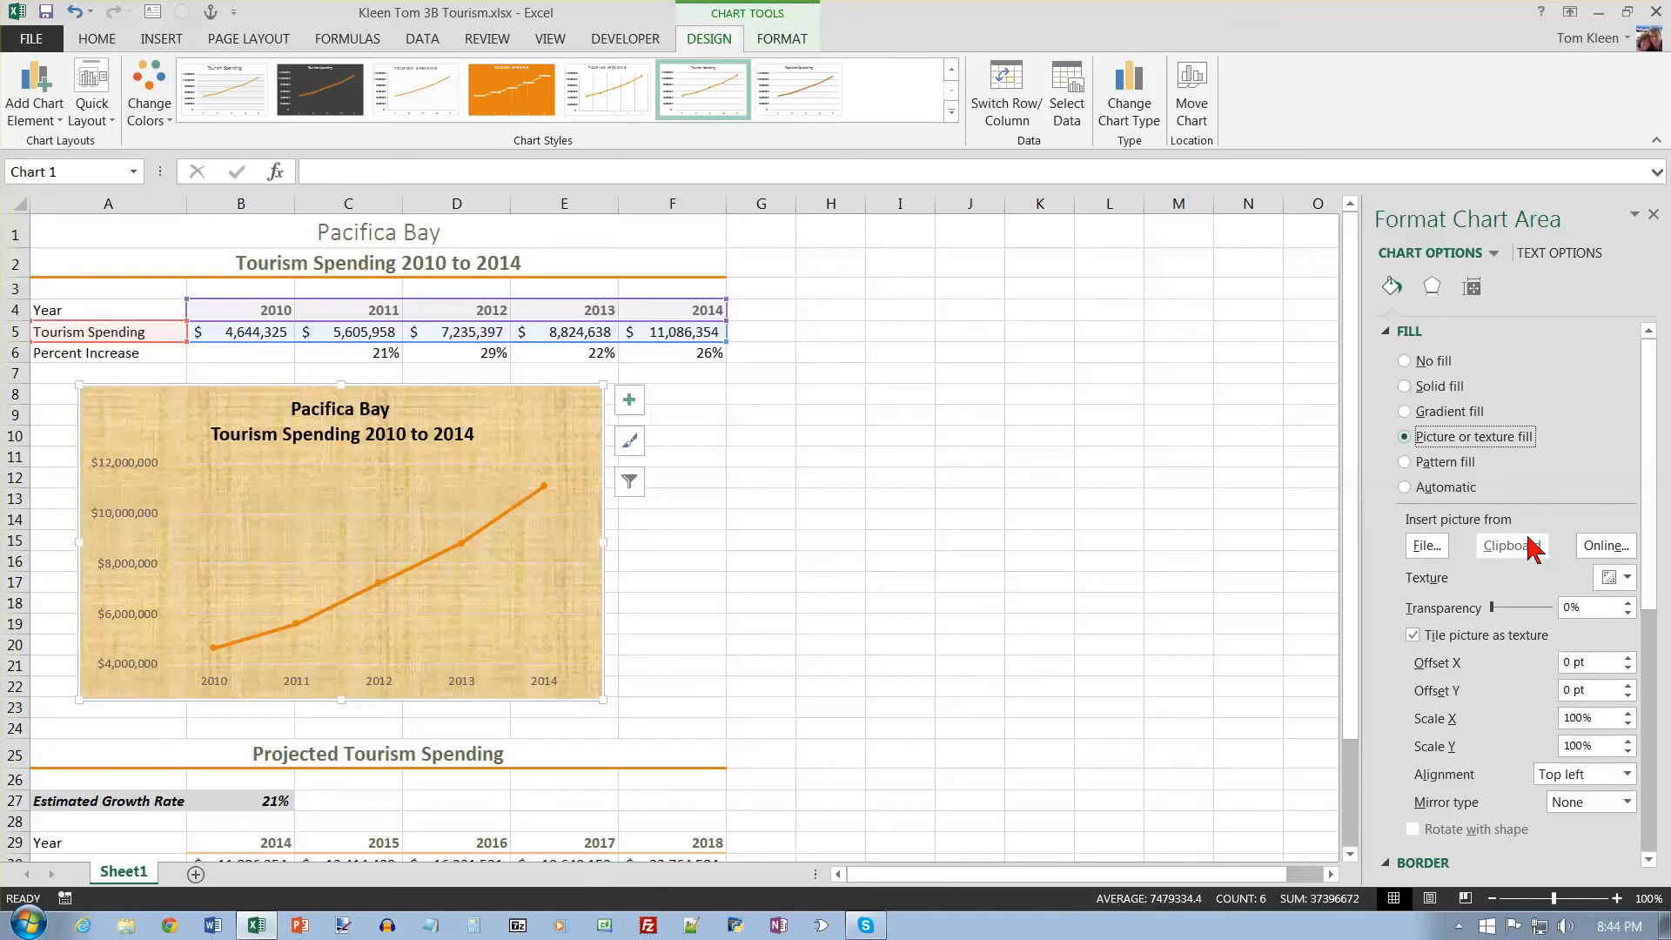
# Fill the chart area with the beach picture file from the e03_student_data_files folder inside CSC110 on the desktop
pyautogui.click(1427, 544)
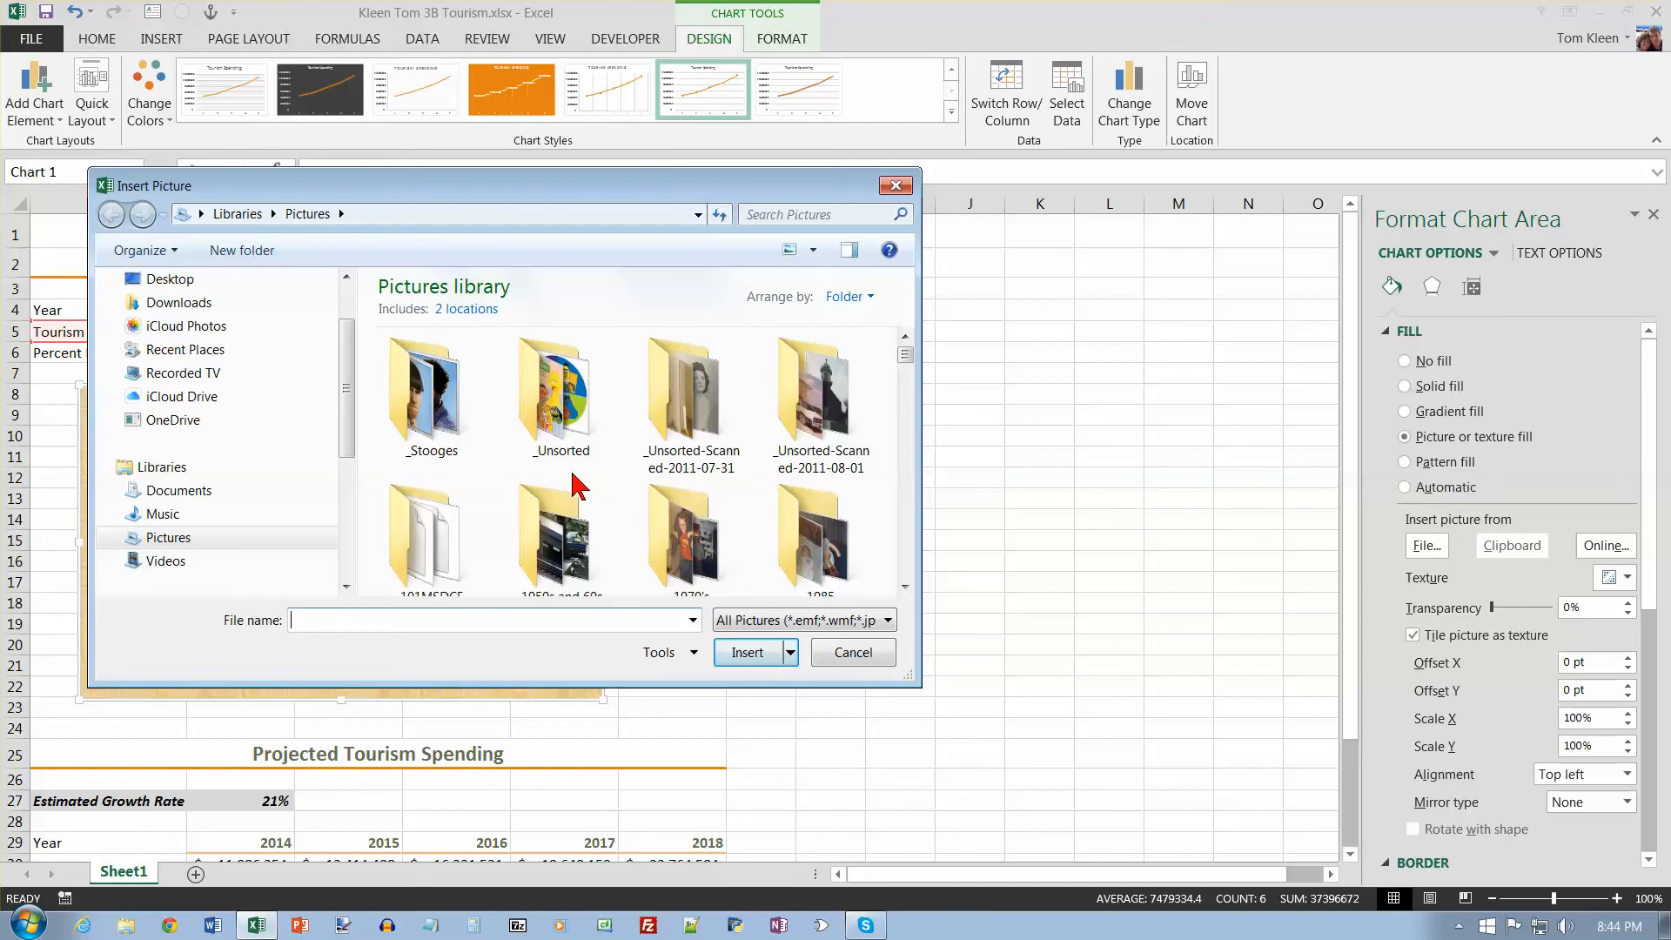
pyautogui.click(193, 280)
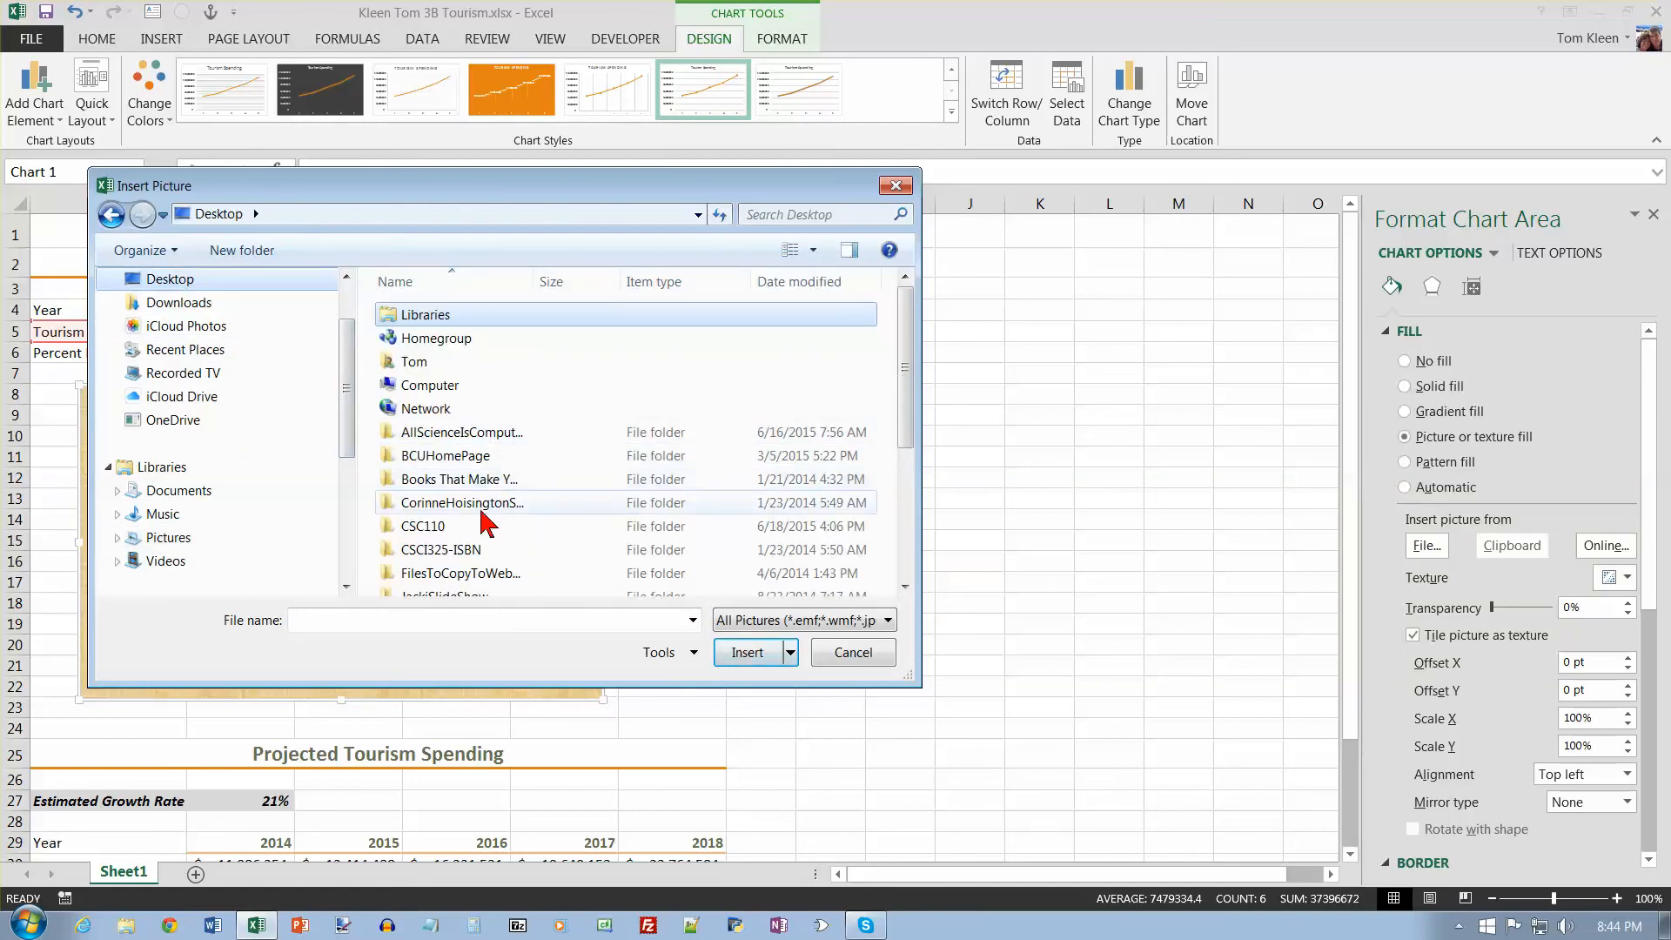
pyautogui.doubleClick(440, 529)
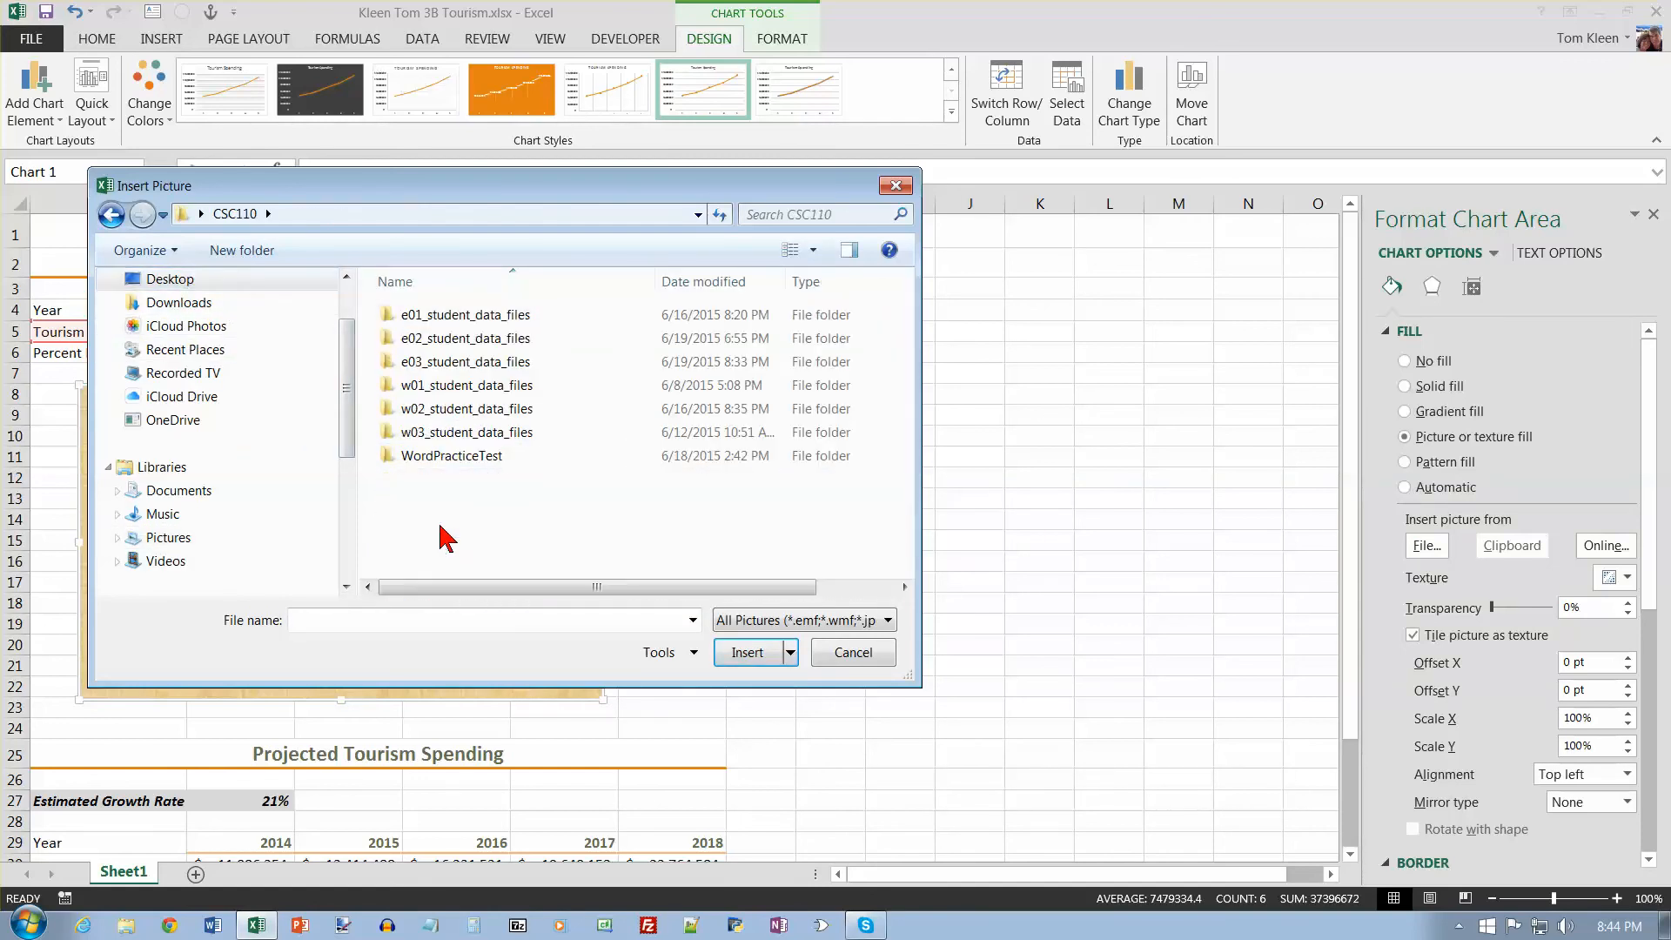
pyautogui.doubleClick(483, 432)
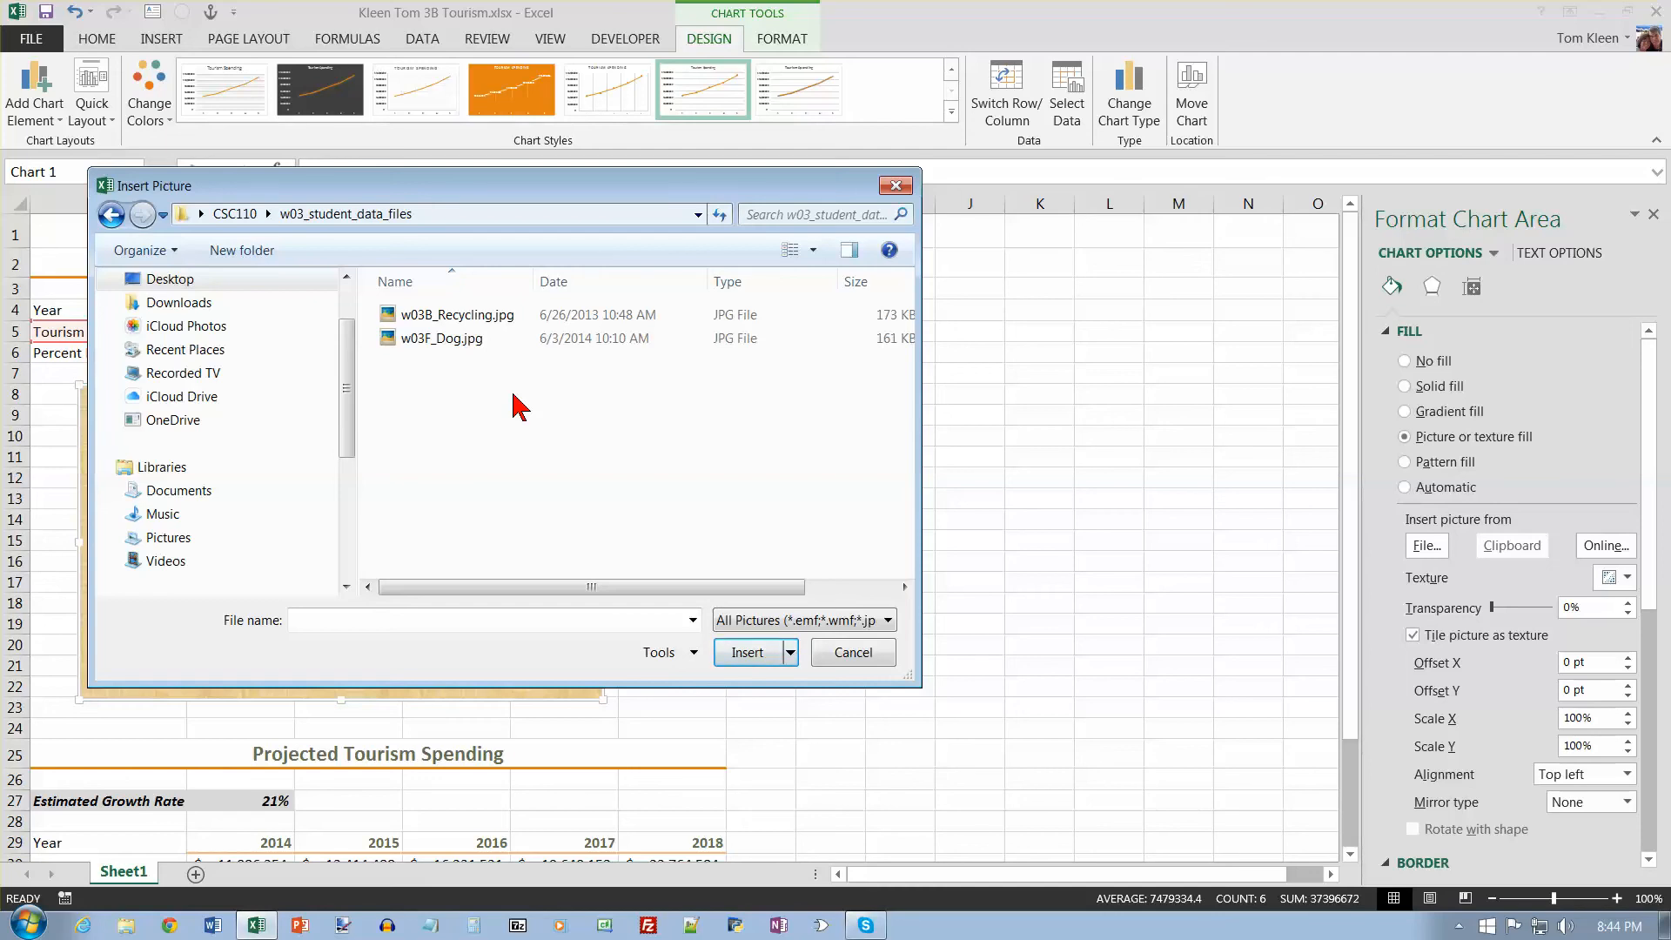
pyautogui.click(228, 213)
pyautogui.doubleClick(478, 369)
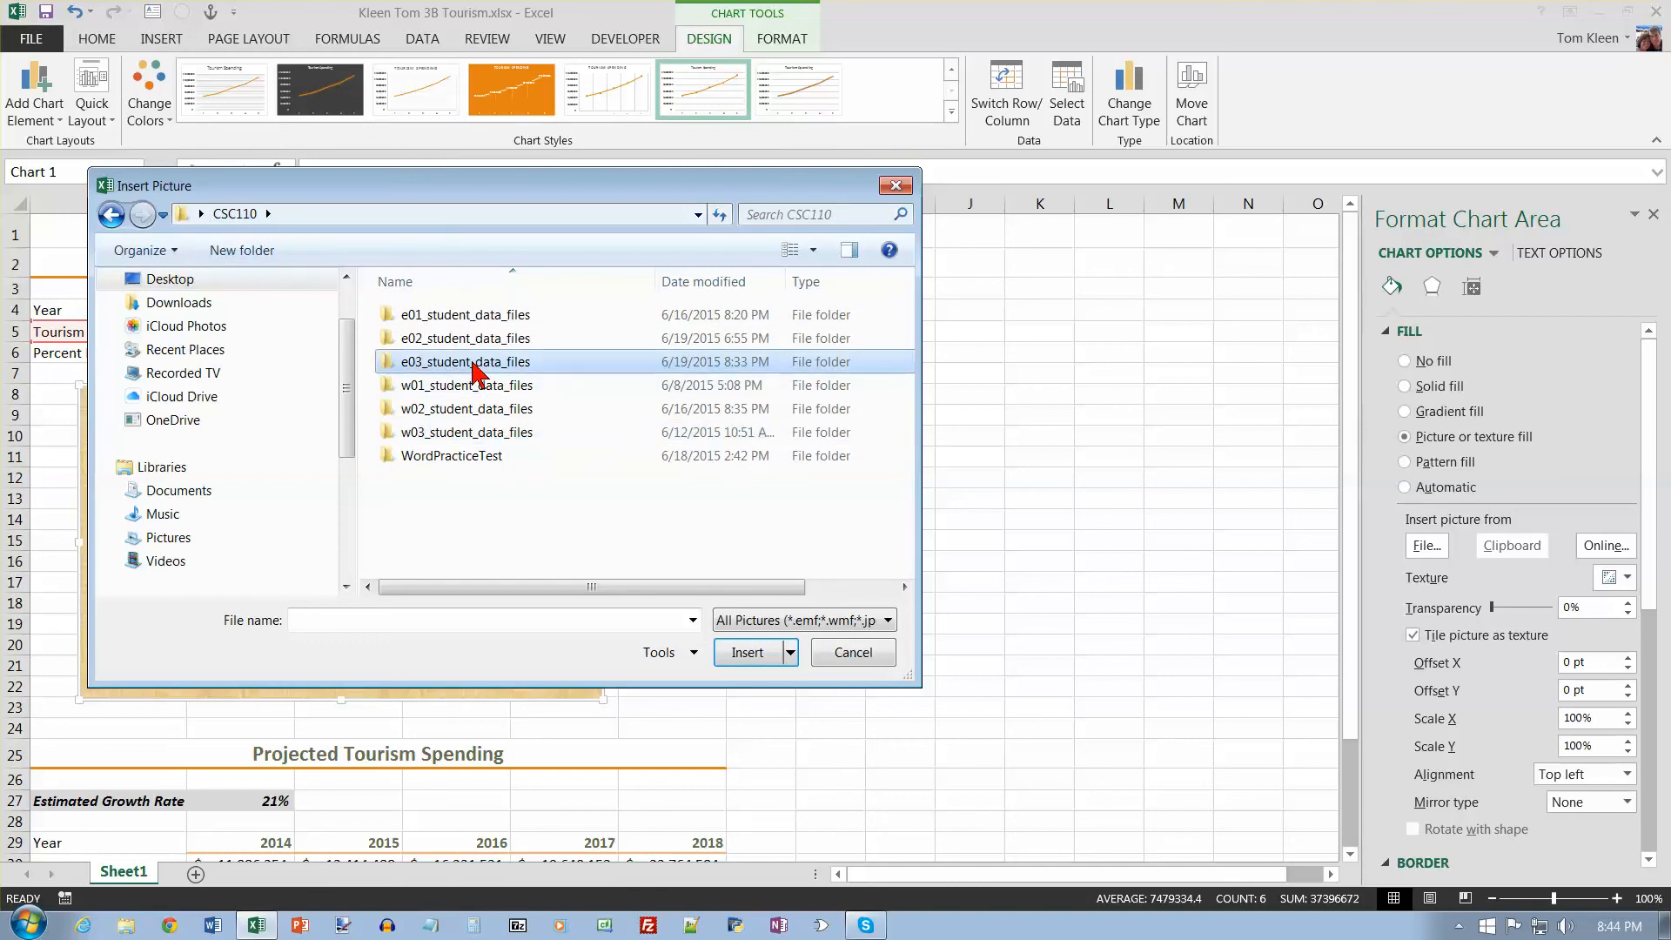
pyautogui.click(763, 659)
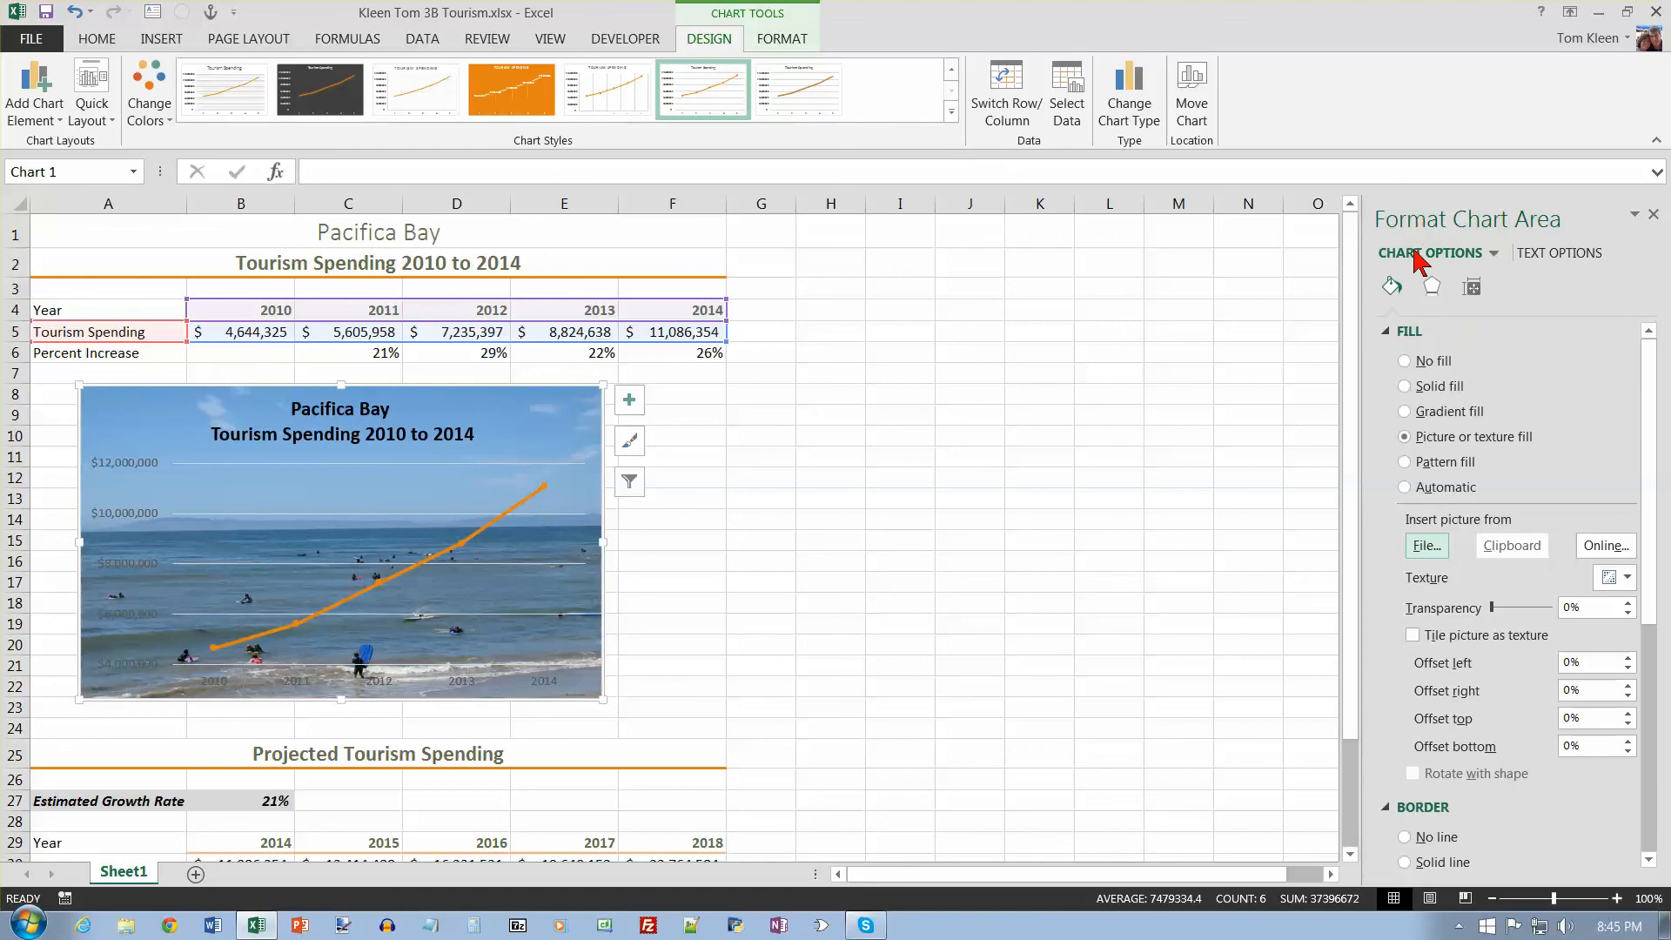
# Give the chart area a solid line border in the theme orange
pyautogui.click(1387, 334)
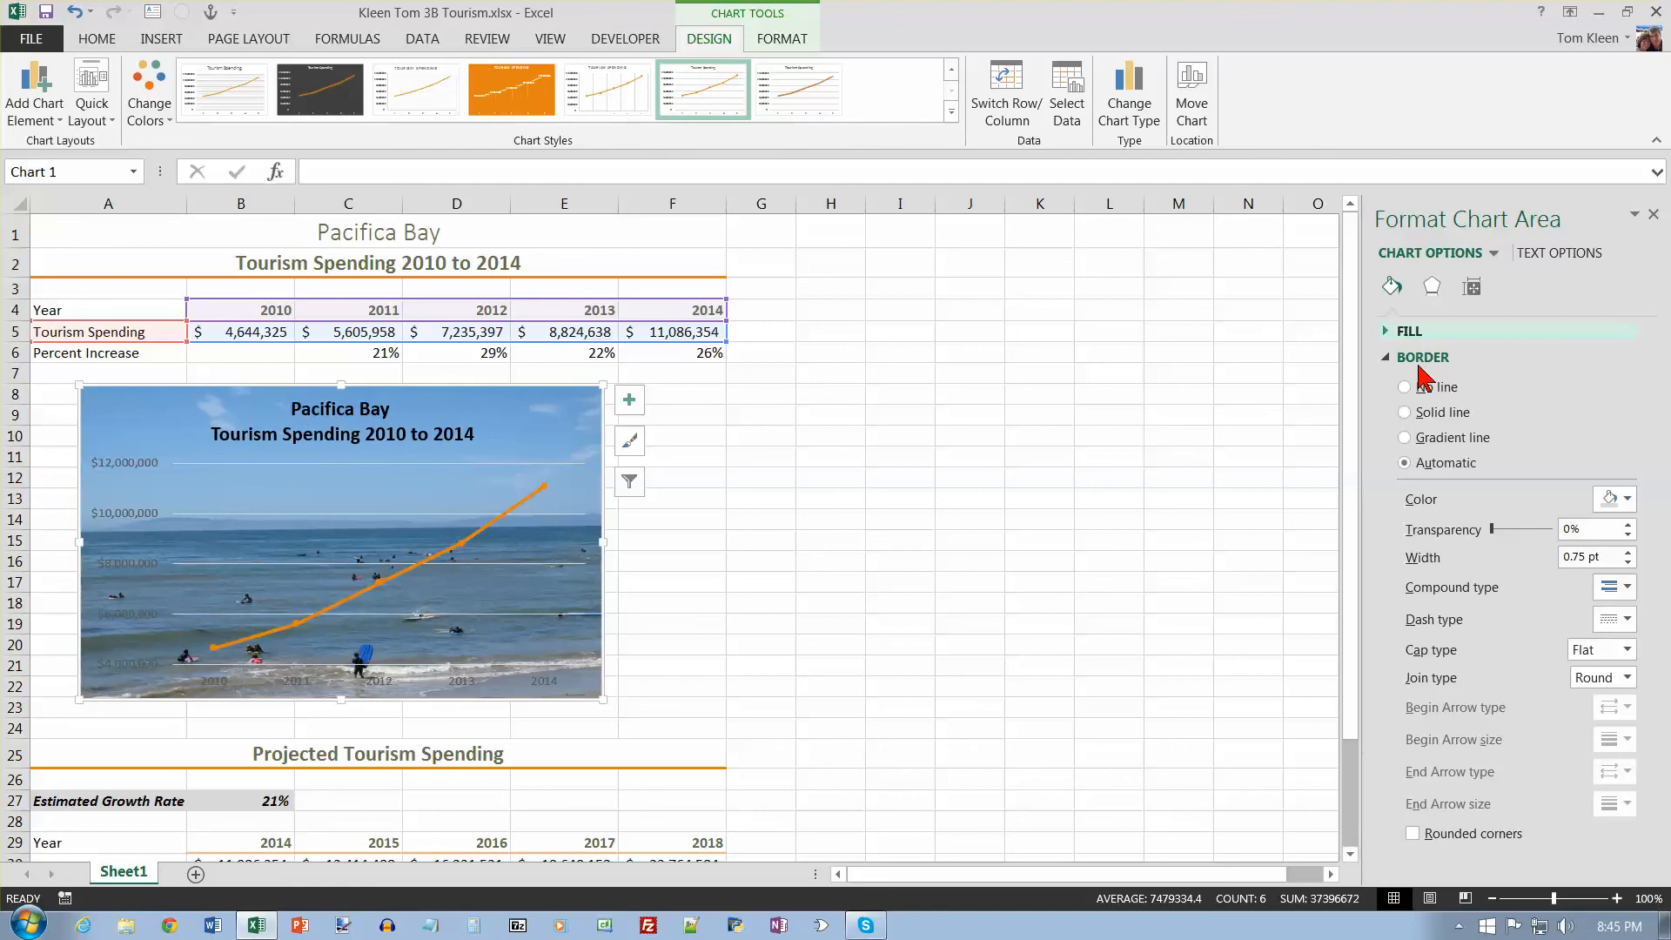
pyautogui.click(1405, 412)
pyautogui.click(1626, 500)
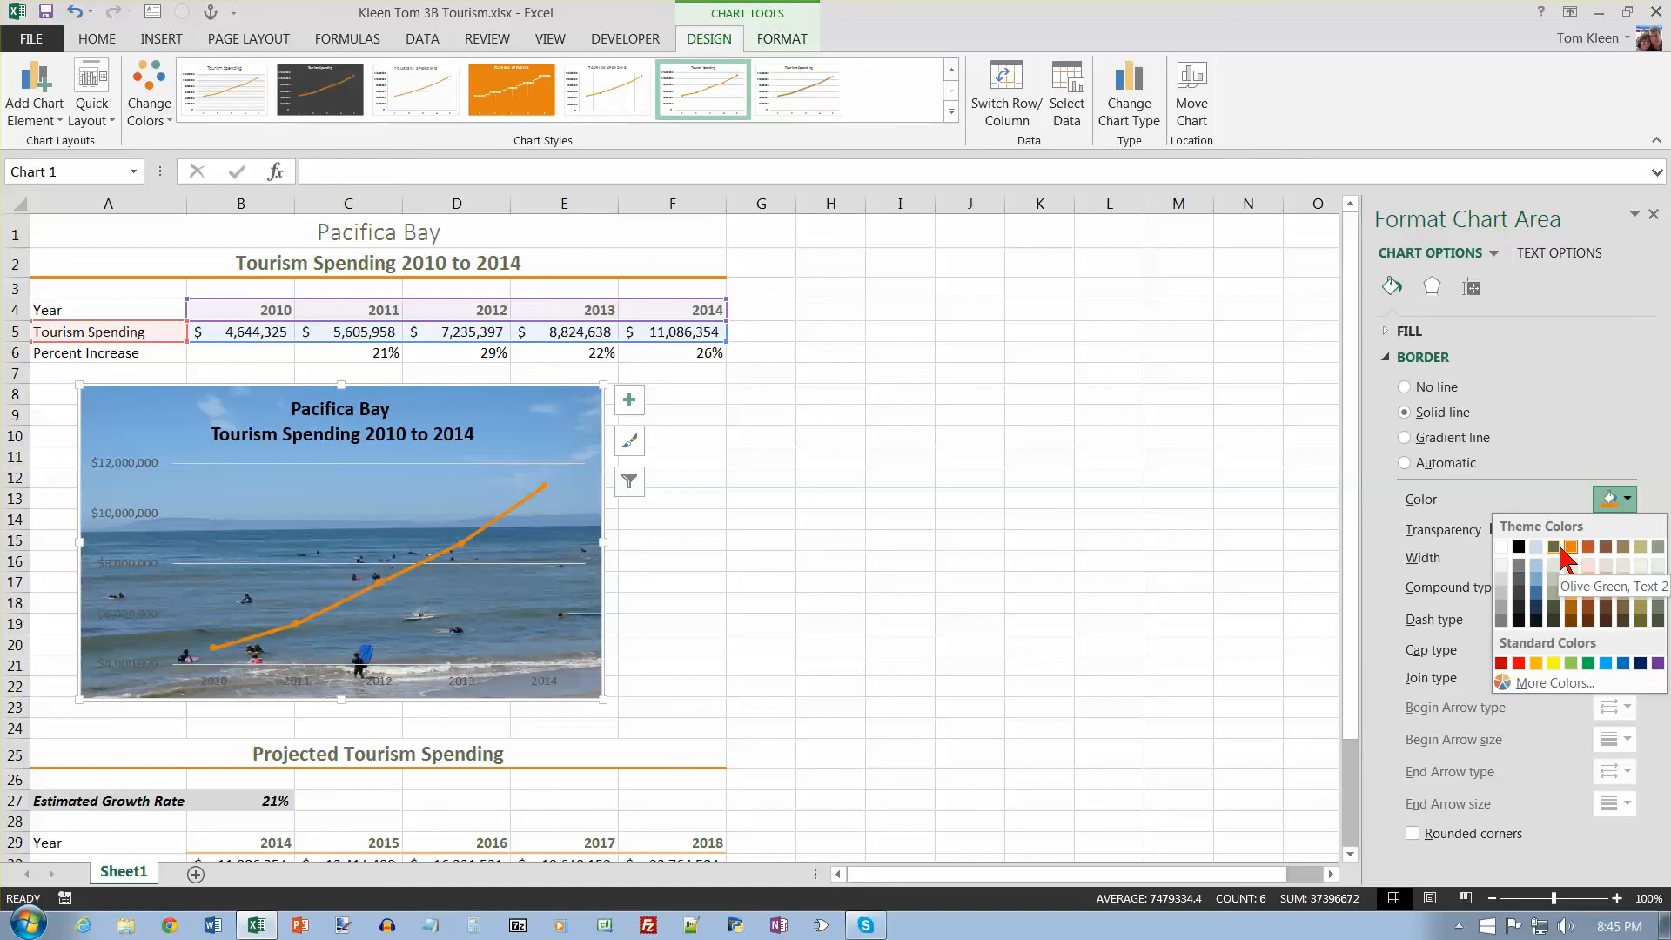
pyautogui.click(1626, 501)
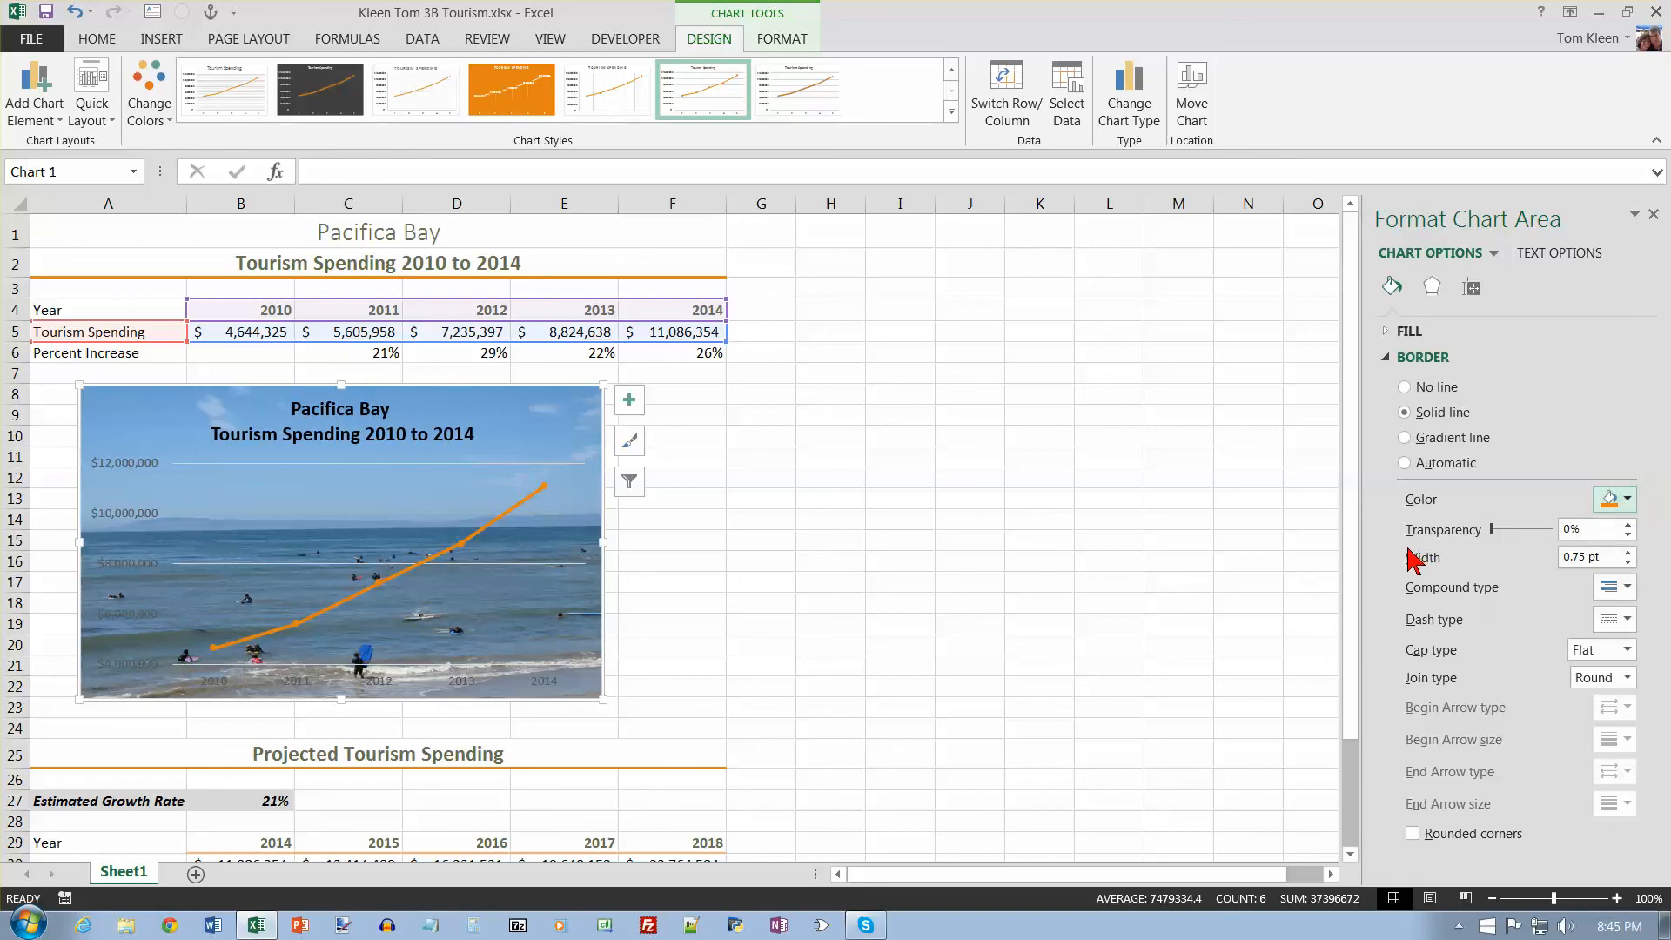
# Set the chart area border width to 4 pt and turn on rounded corners
pyautogui.click(1627, 551)
pyautogui.click(1627, 552)
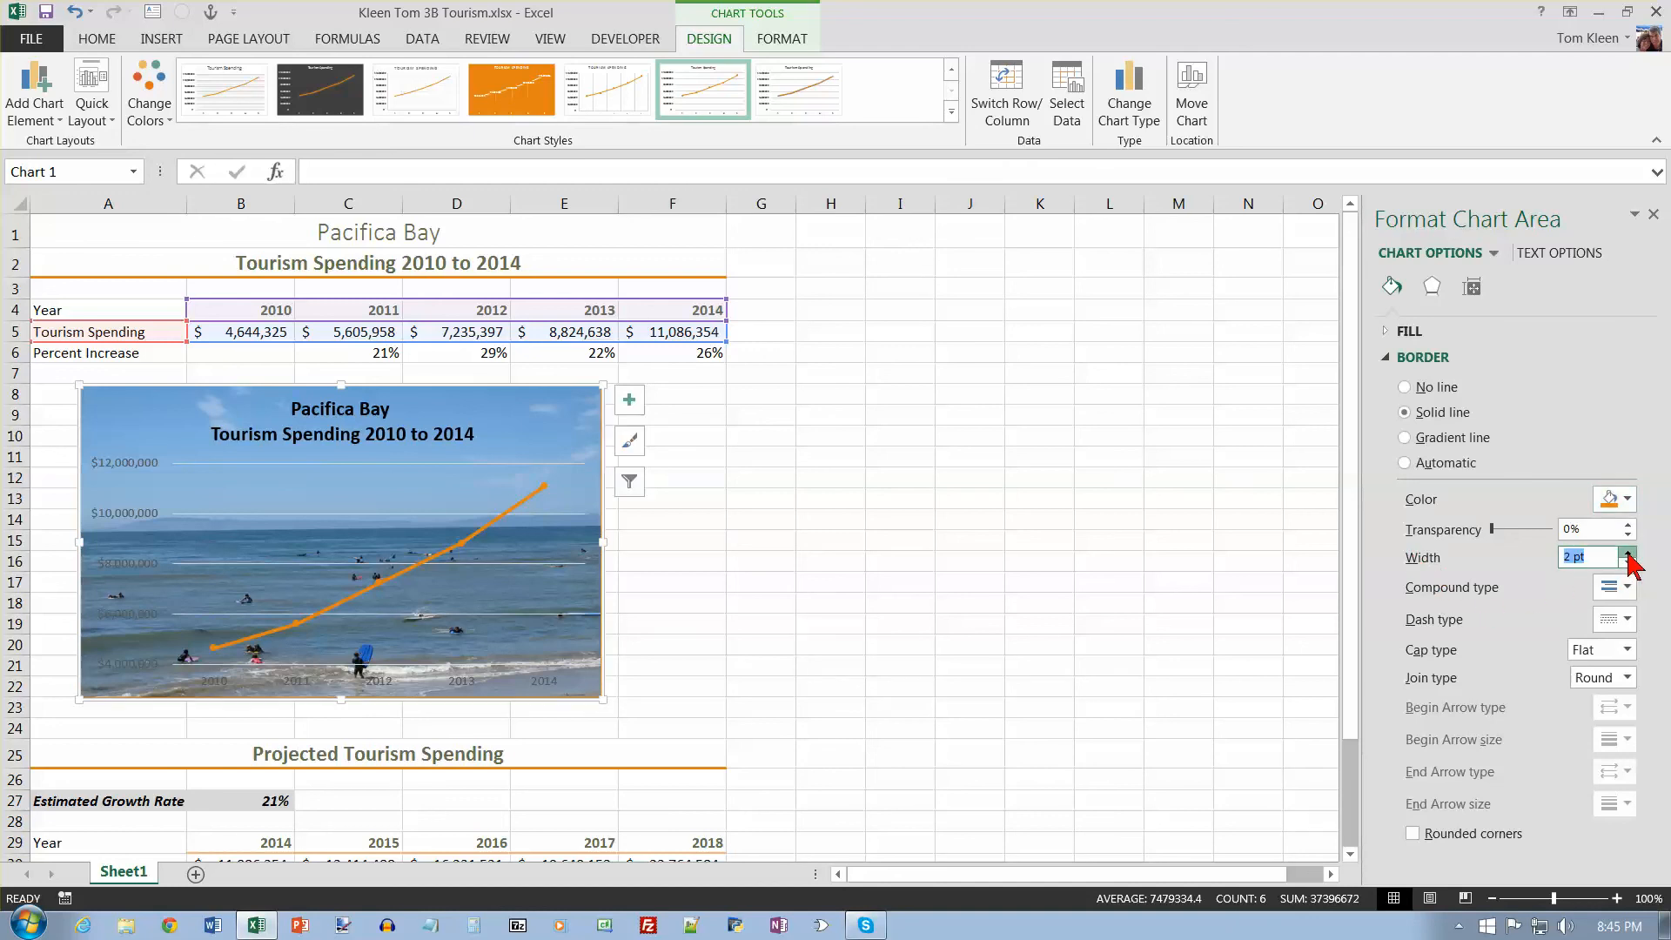
pyautogui.click(1628, 552)
pyautogui.click(1627, 552)
pyautogui.click(1627, 551)
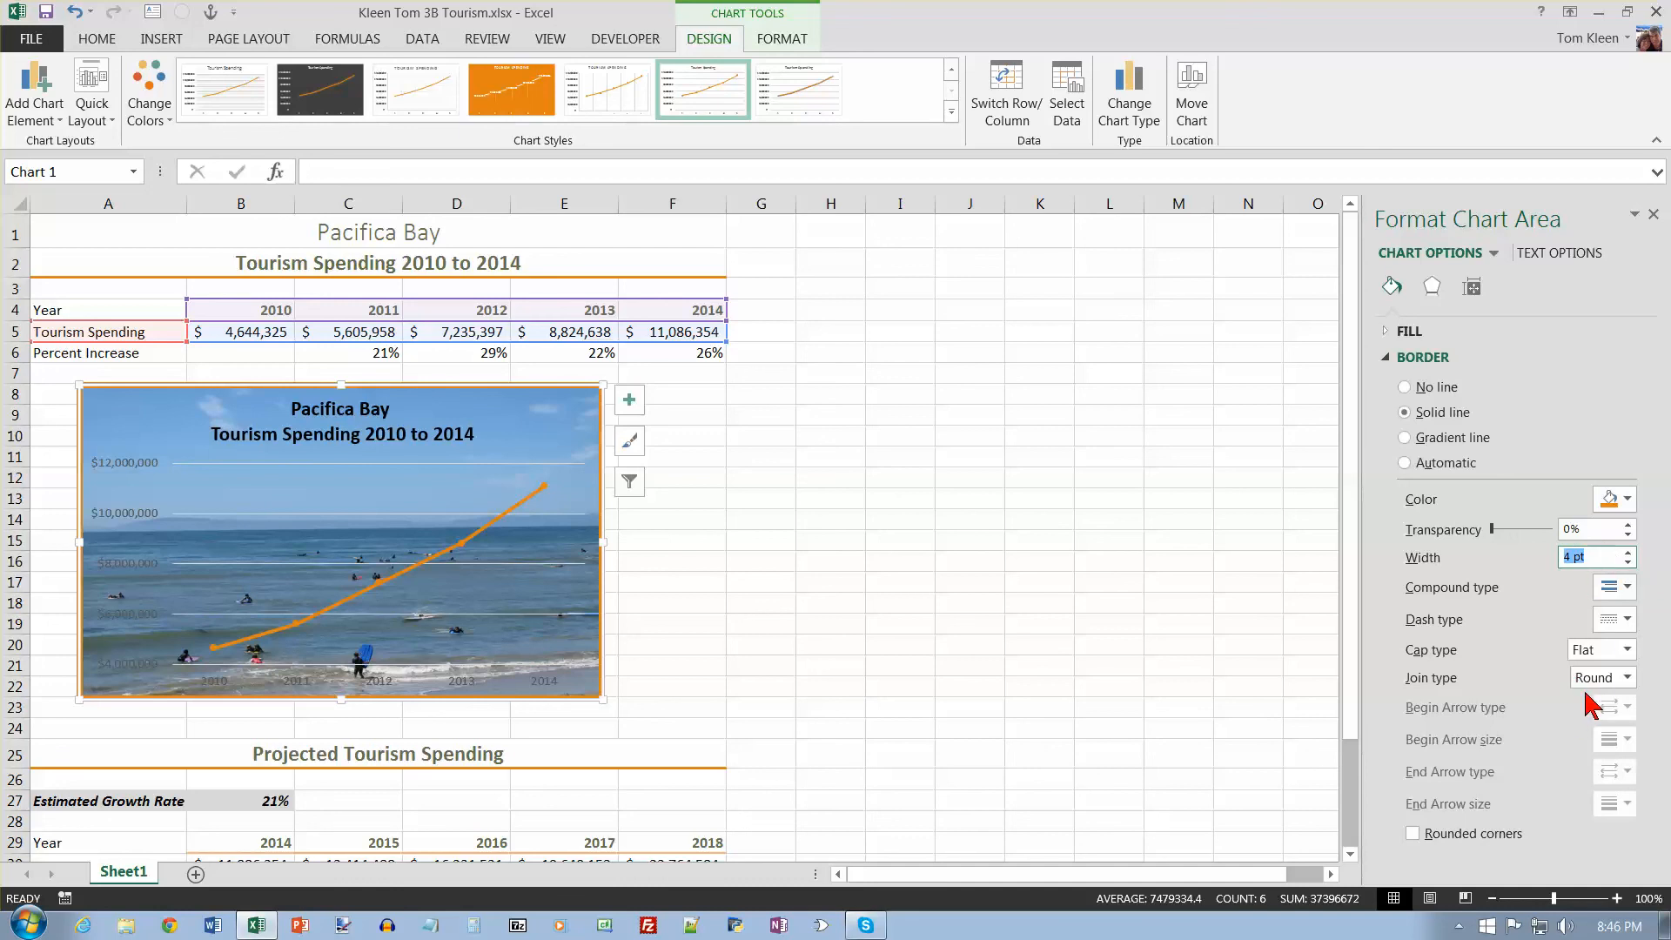
pyautogui.click(1423, 835)
# Format the chart's major horizontal gridlines as solid orange lines with a width of 1 pt
pyautogui.click(628, 401)
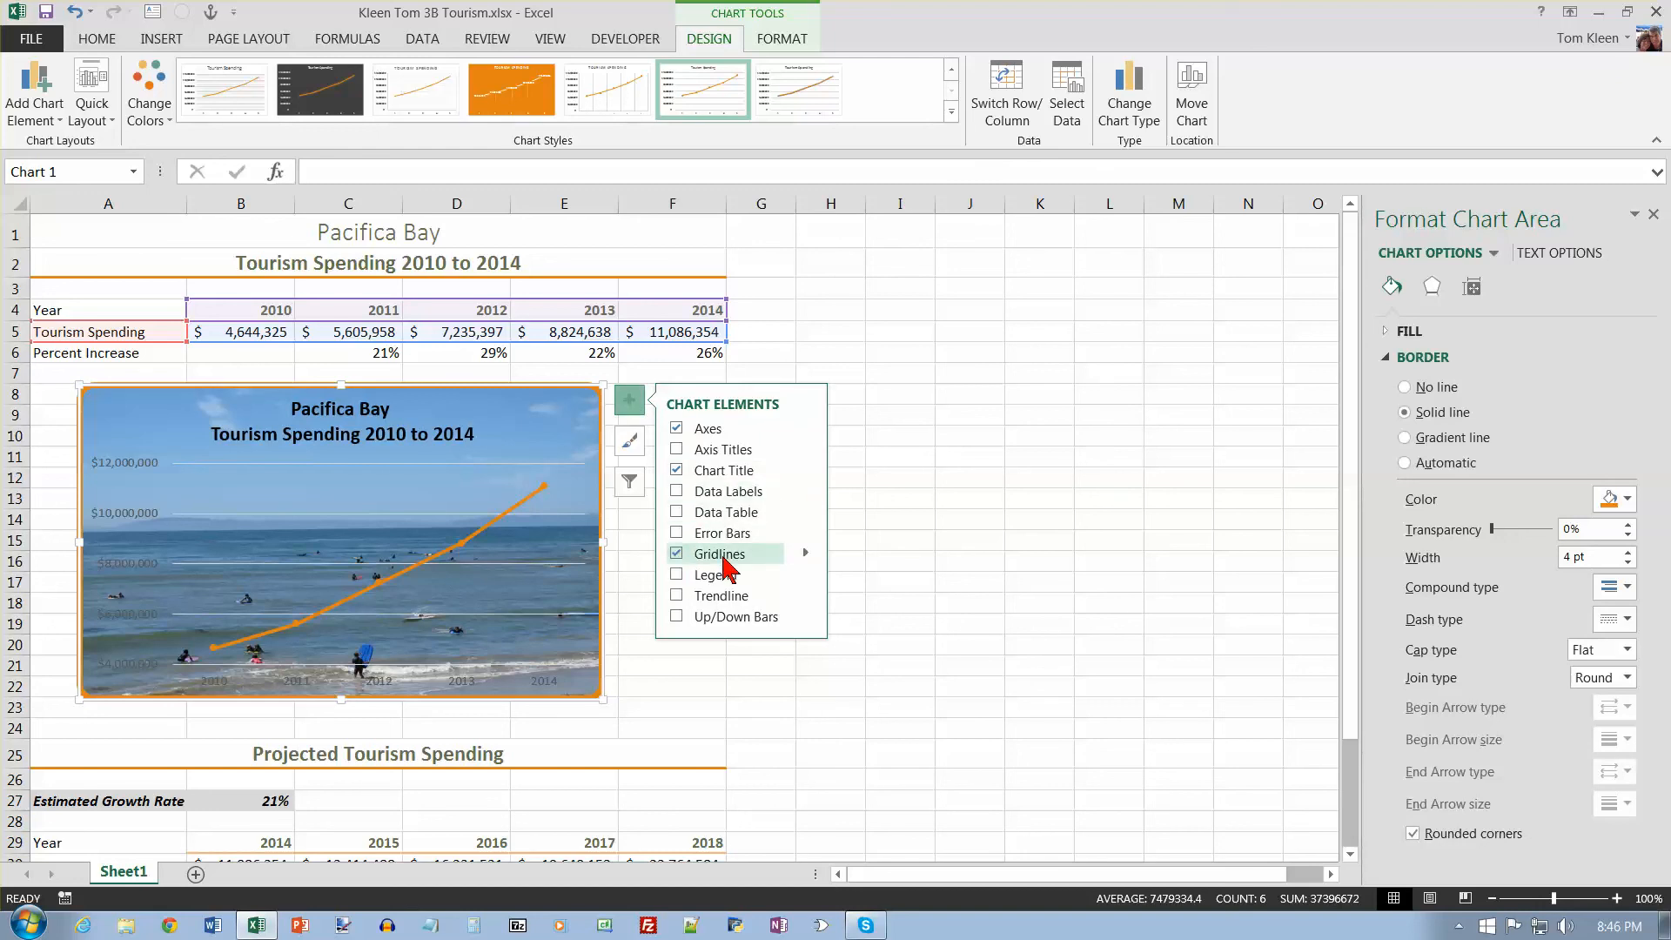
pyautogui.click(806, 554)
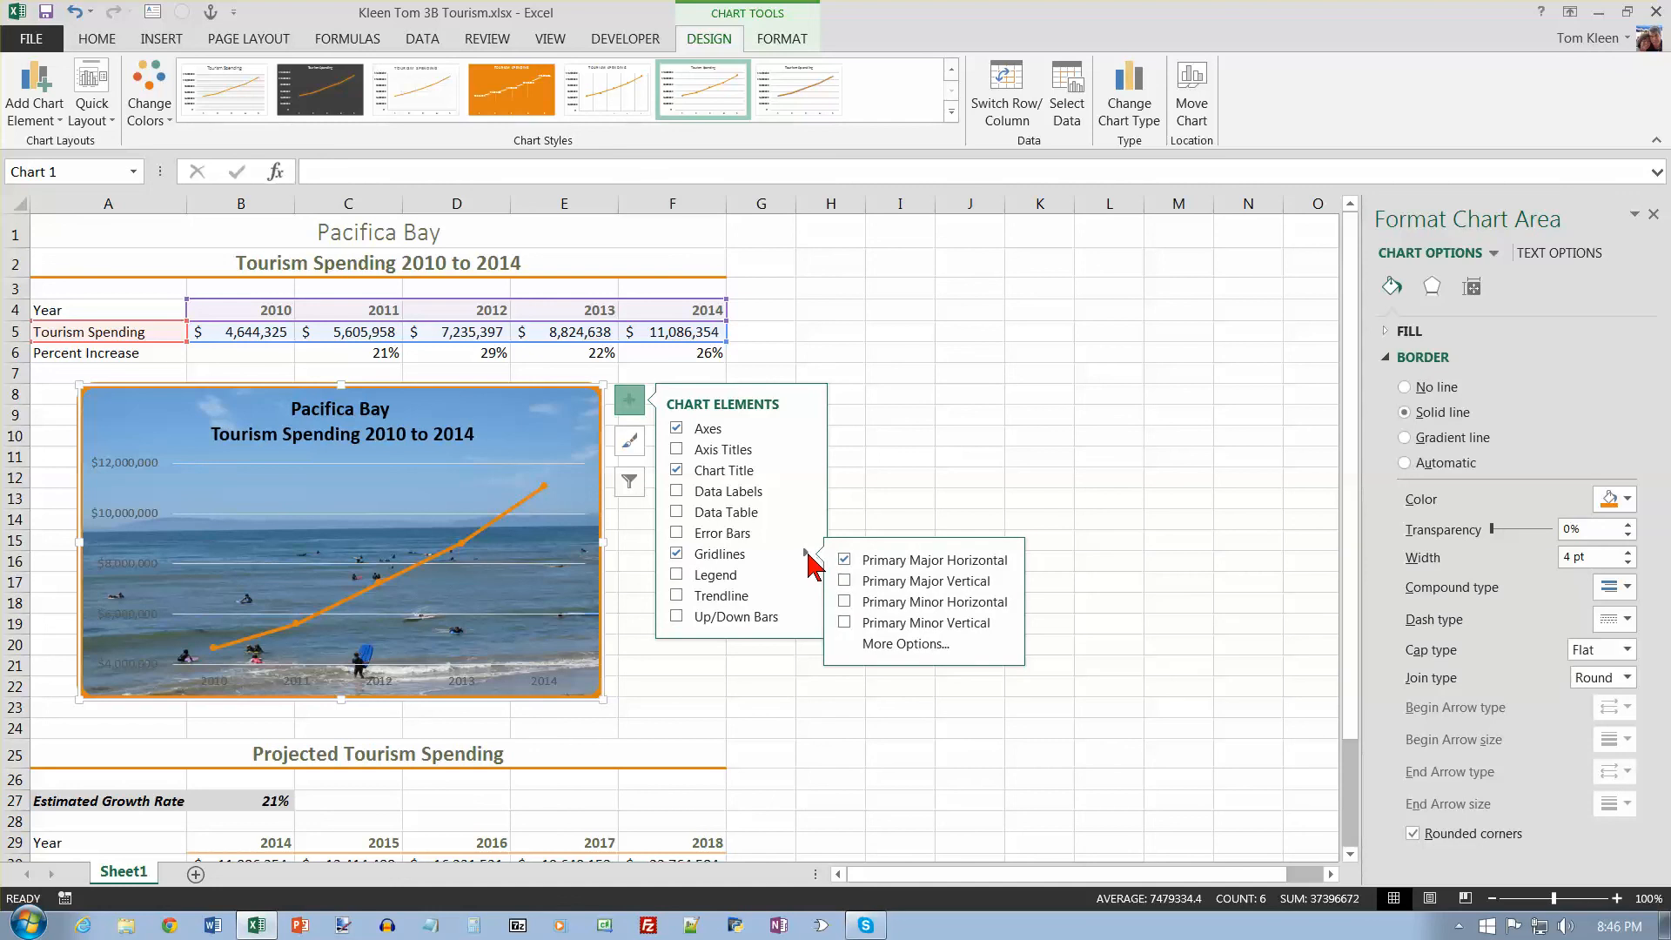
pyautogui.click(900, 643)
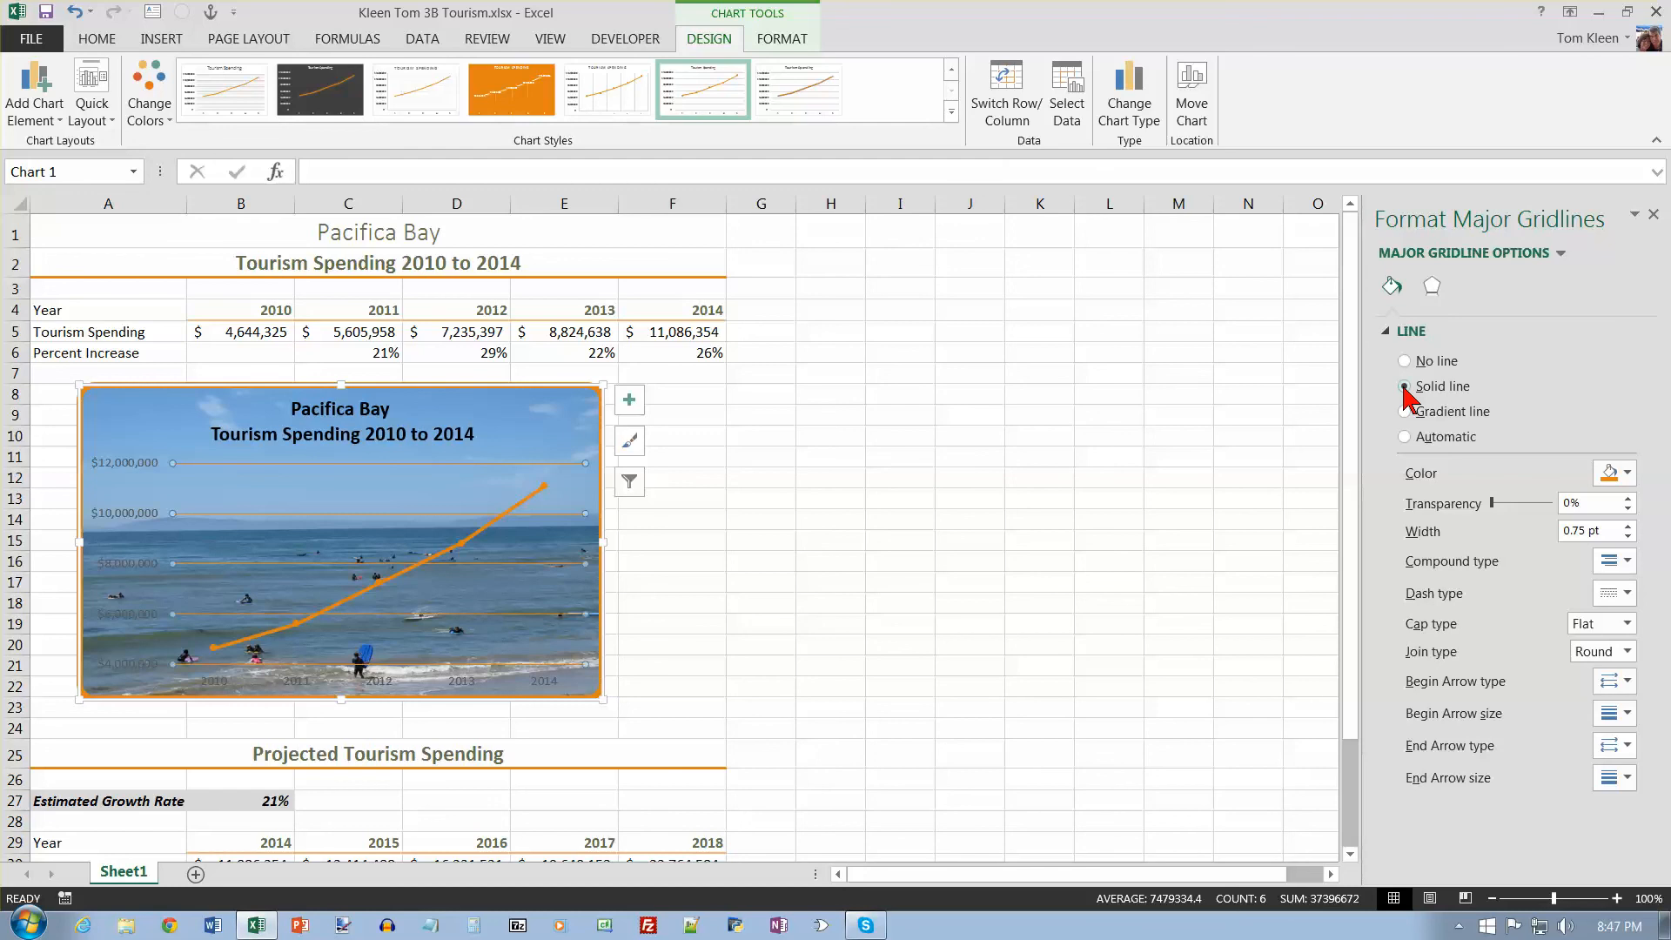
pyautogui.click(1626, 475)
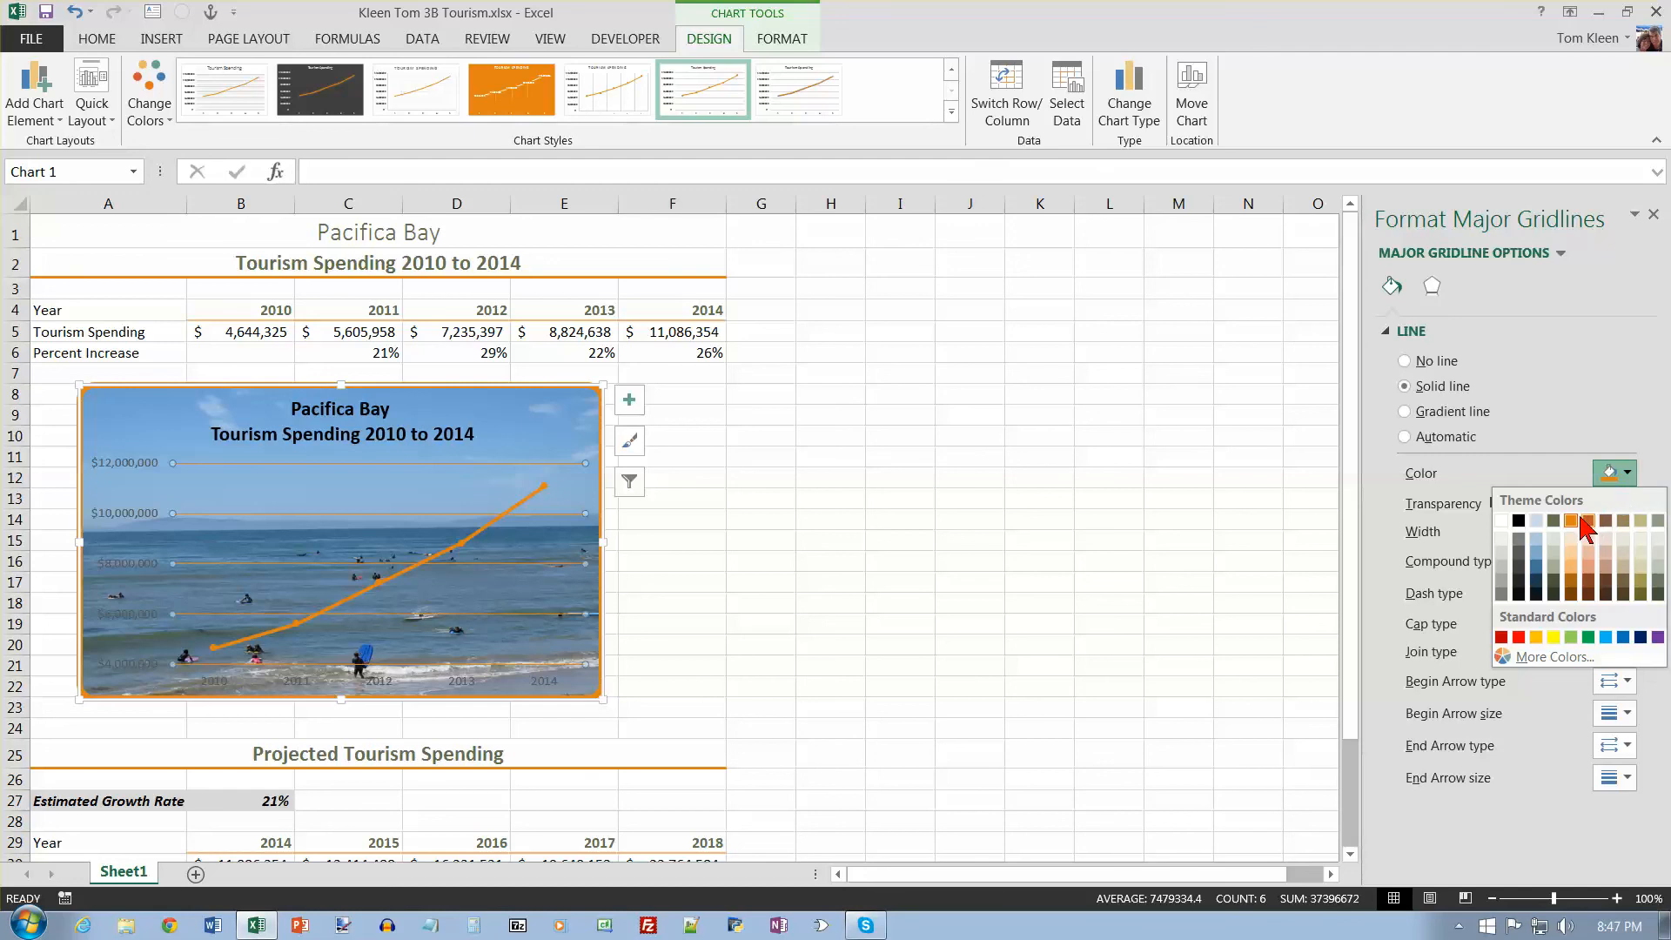
pyautogui.click(1631, 476)
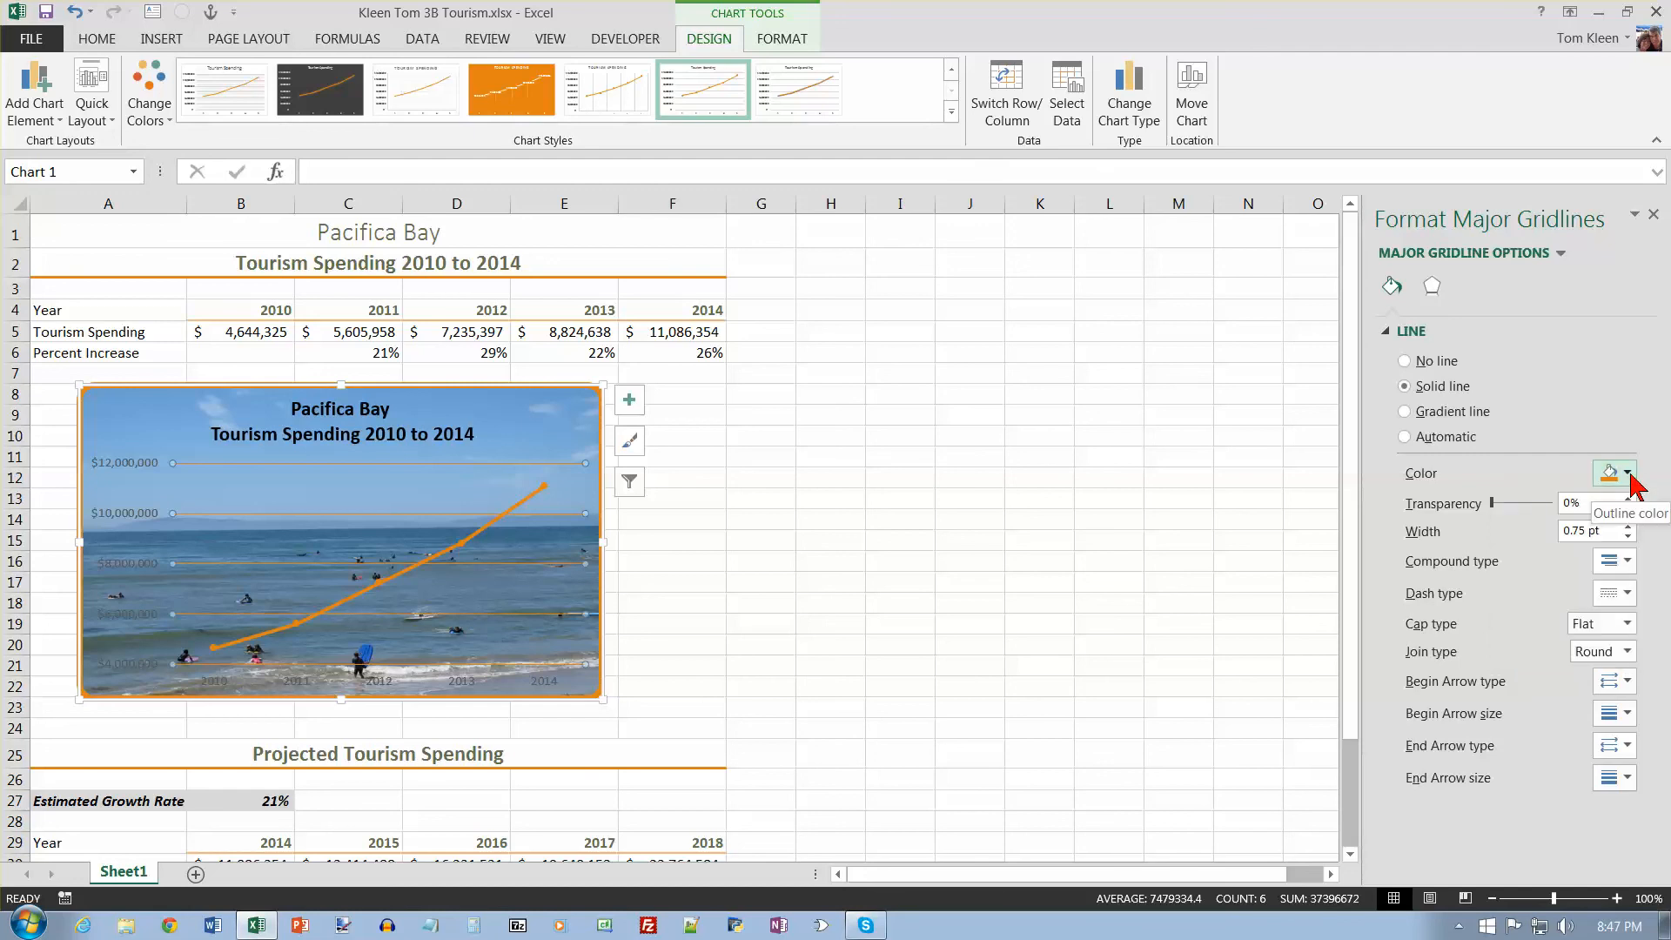
pyautogui.click(1626, 525)
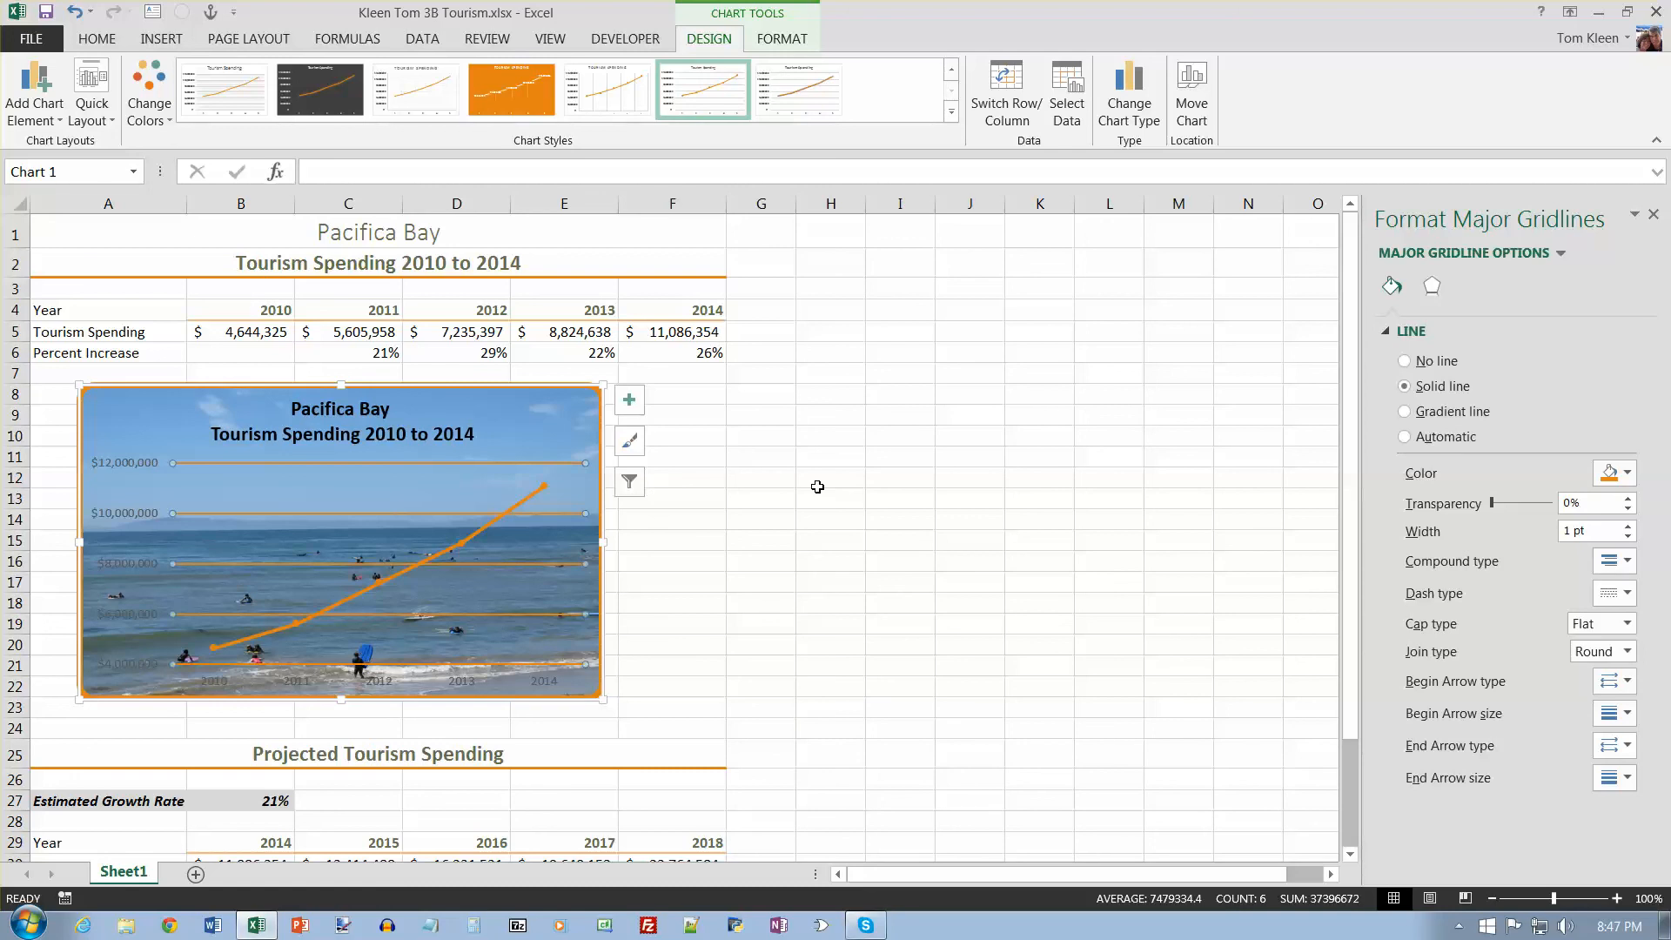
# Format the vertical value axis labels in bold with a black font color
pyautogui.click(128, 466)
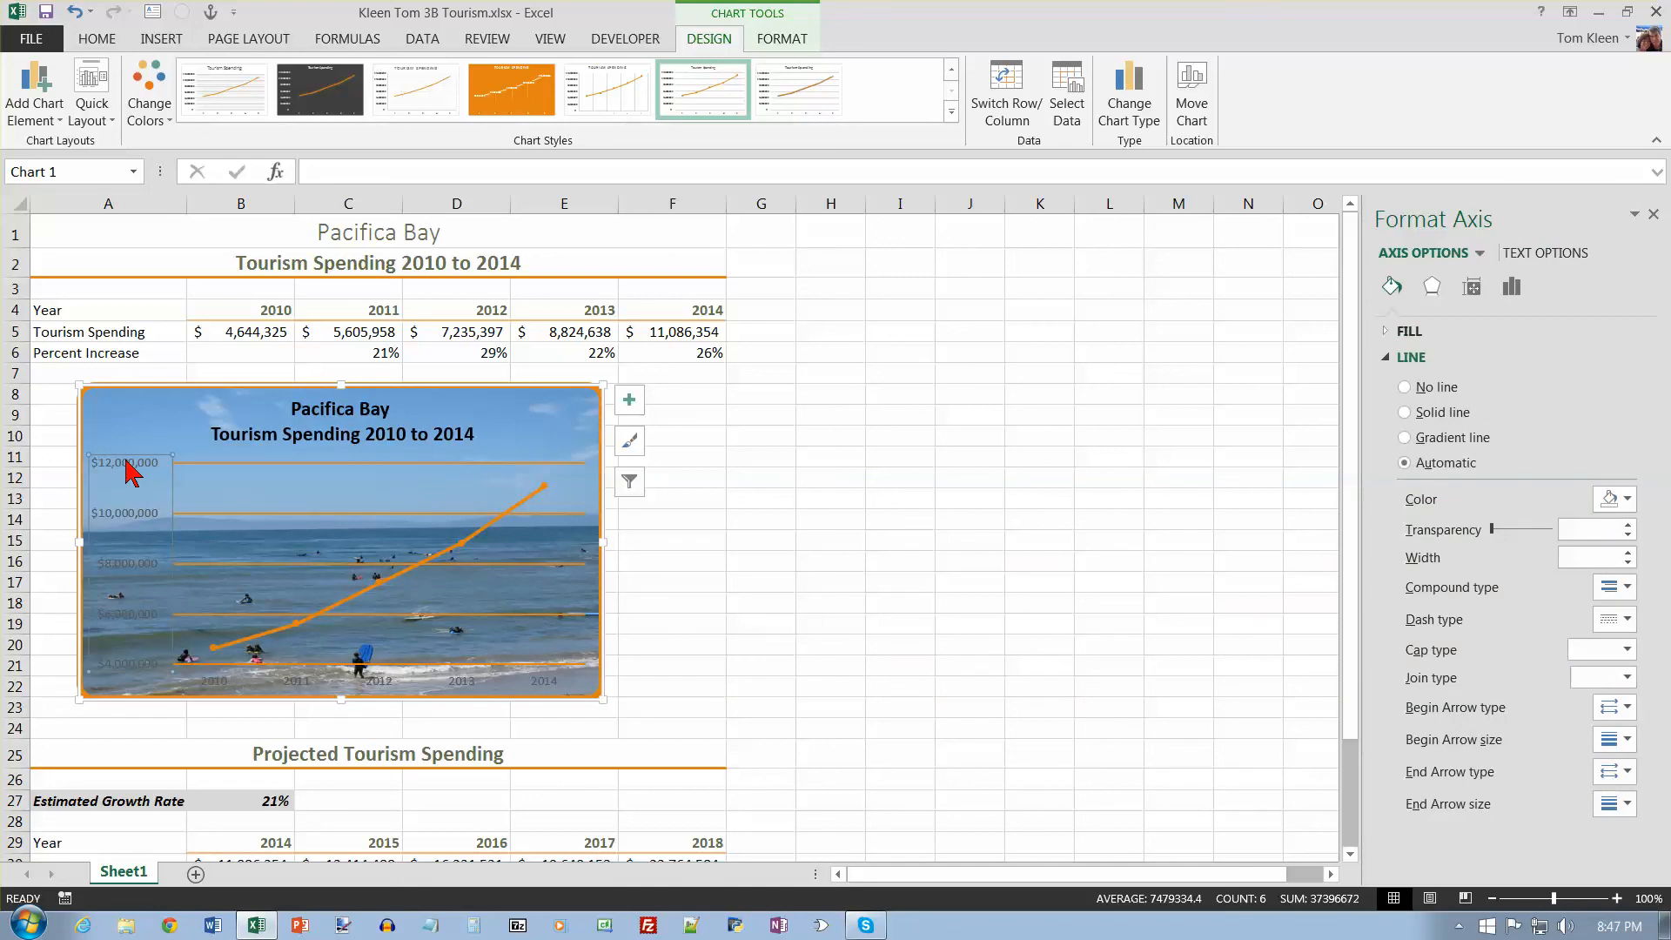
pyautogui.rightClick(128, 471)
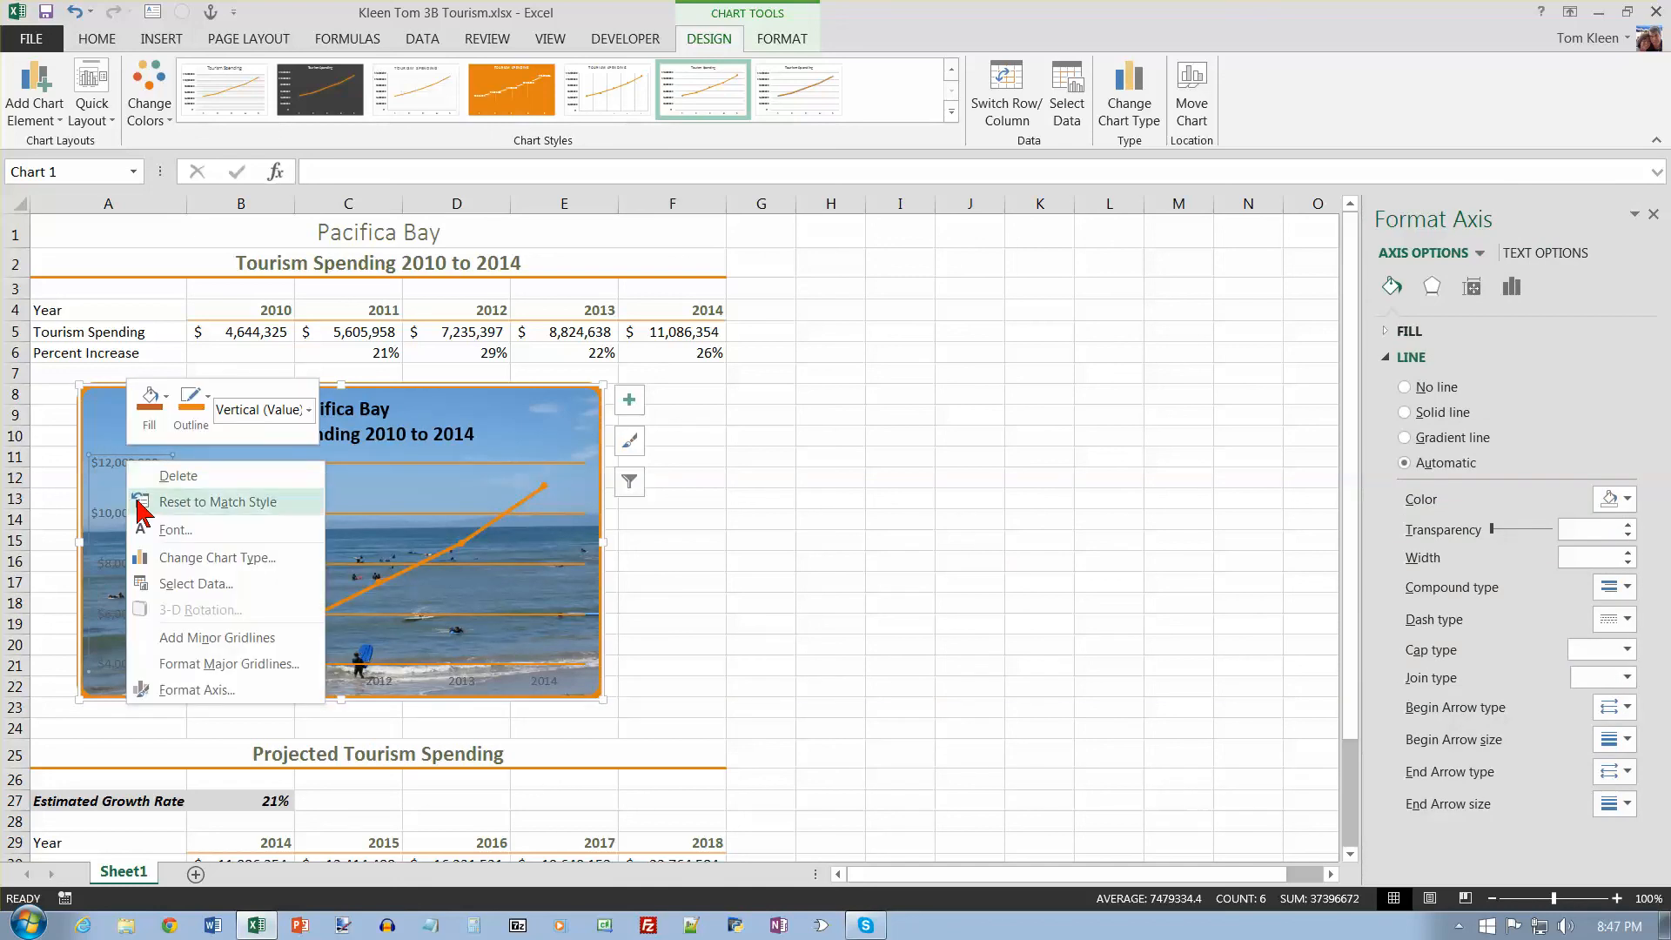
pyautogui.click(178, 533)
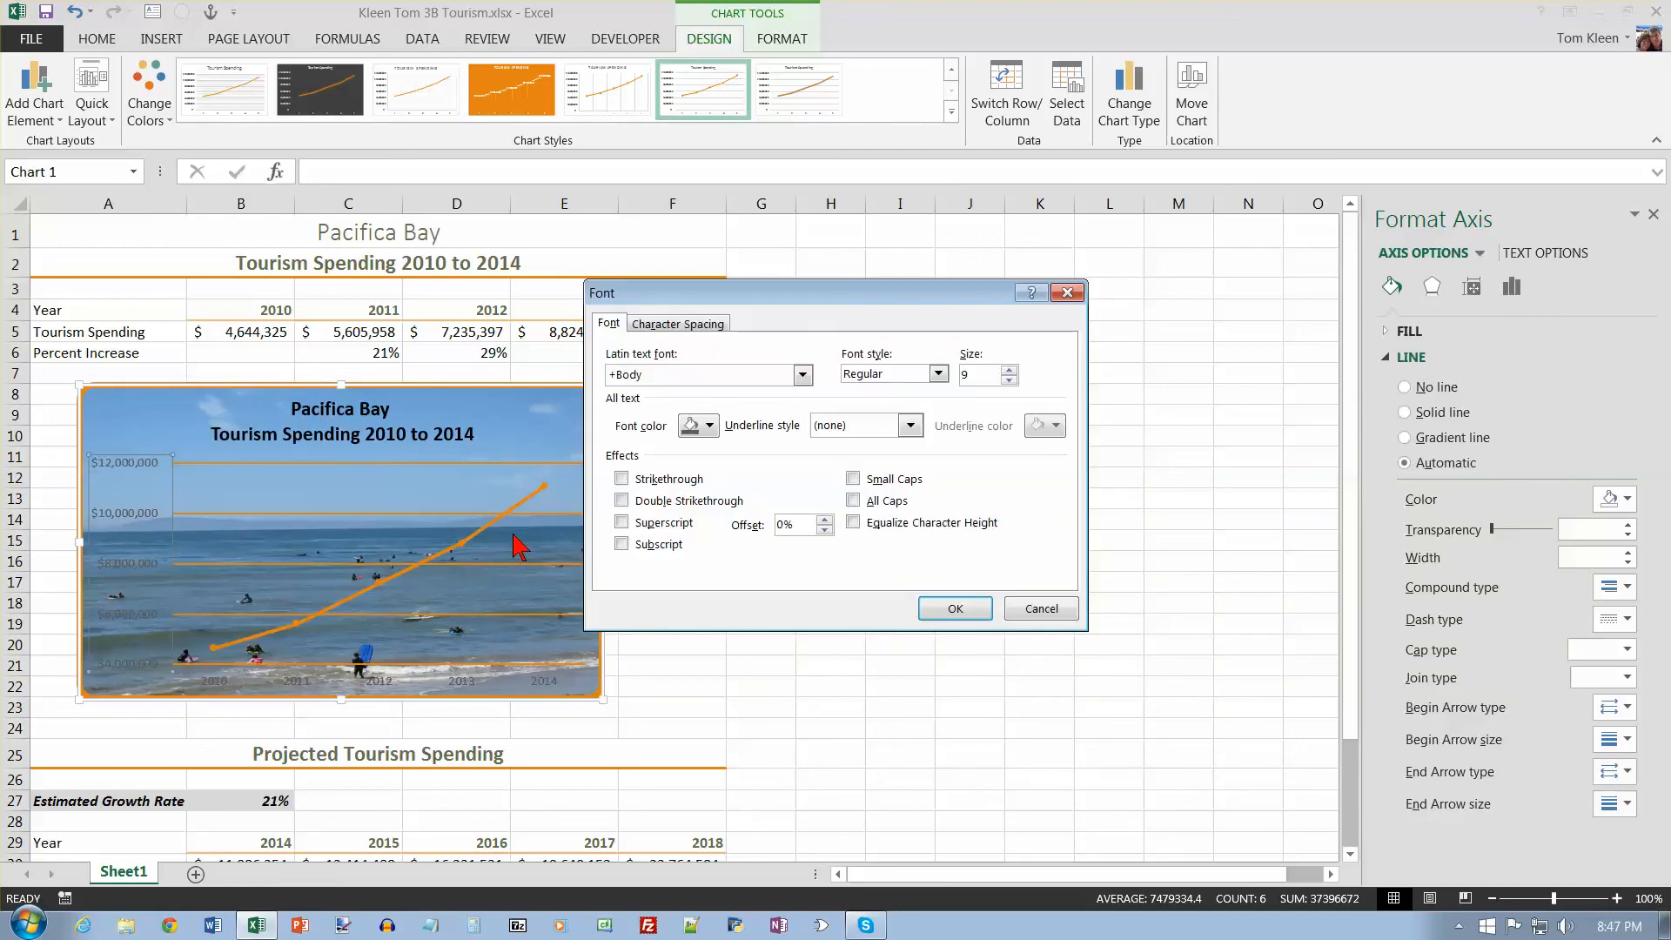
pyautogui.click(938, 374)
pyautogui.click(912, 430)
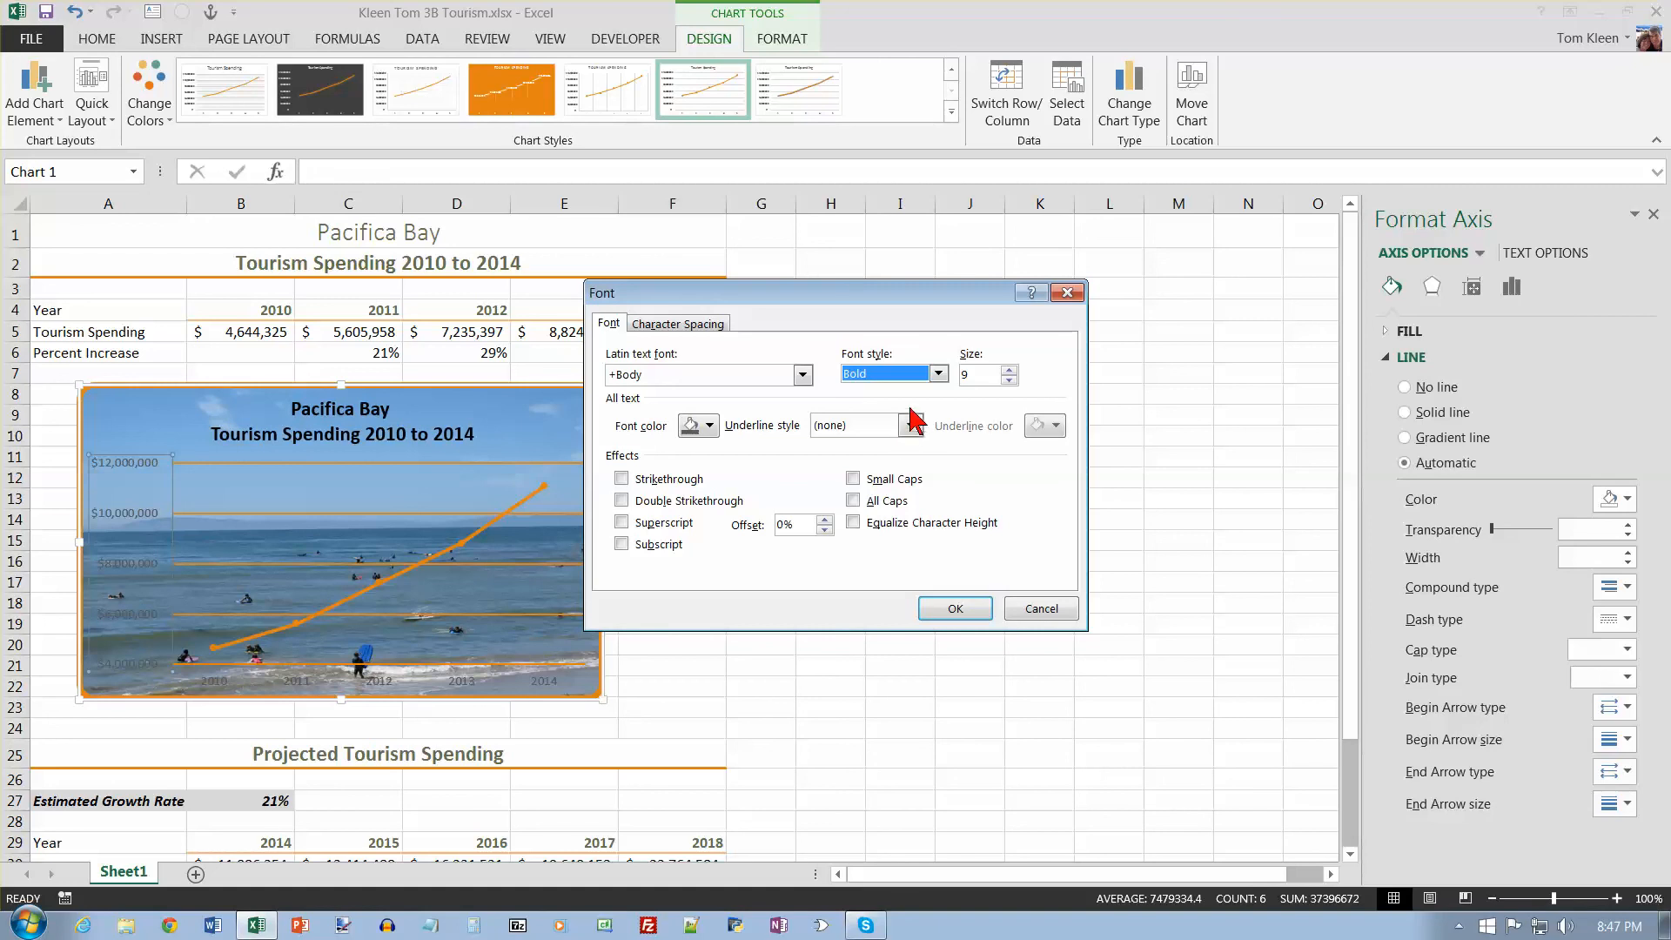
pyautogui.click(710, 425)
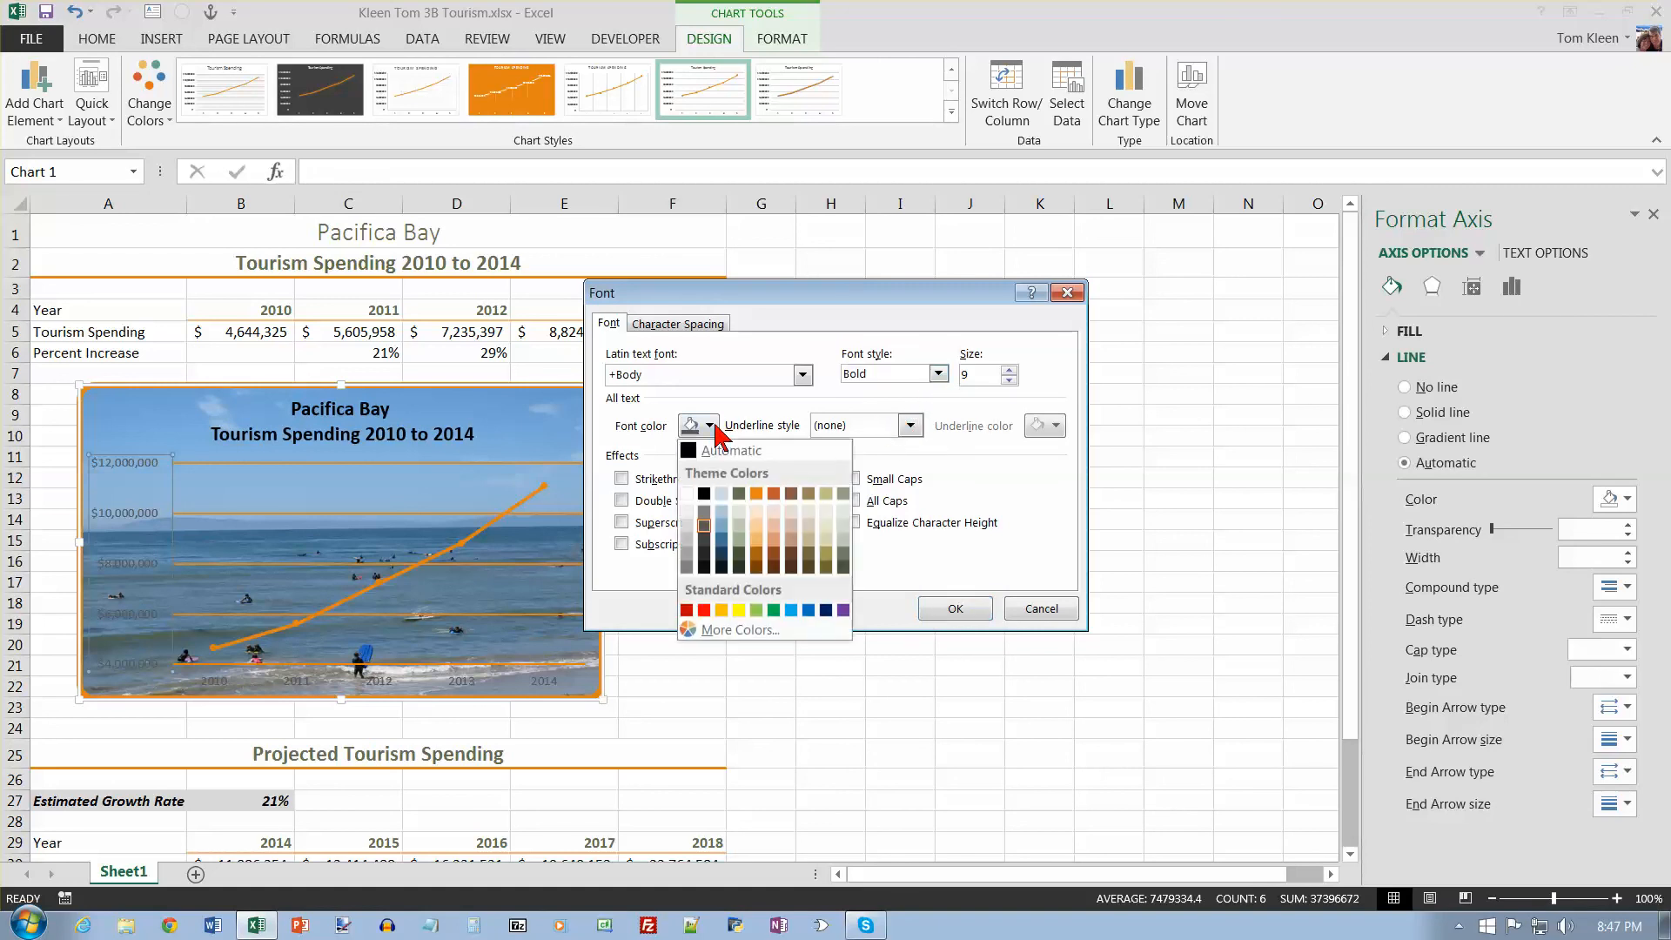
pyautogui.click(704, 496)
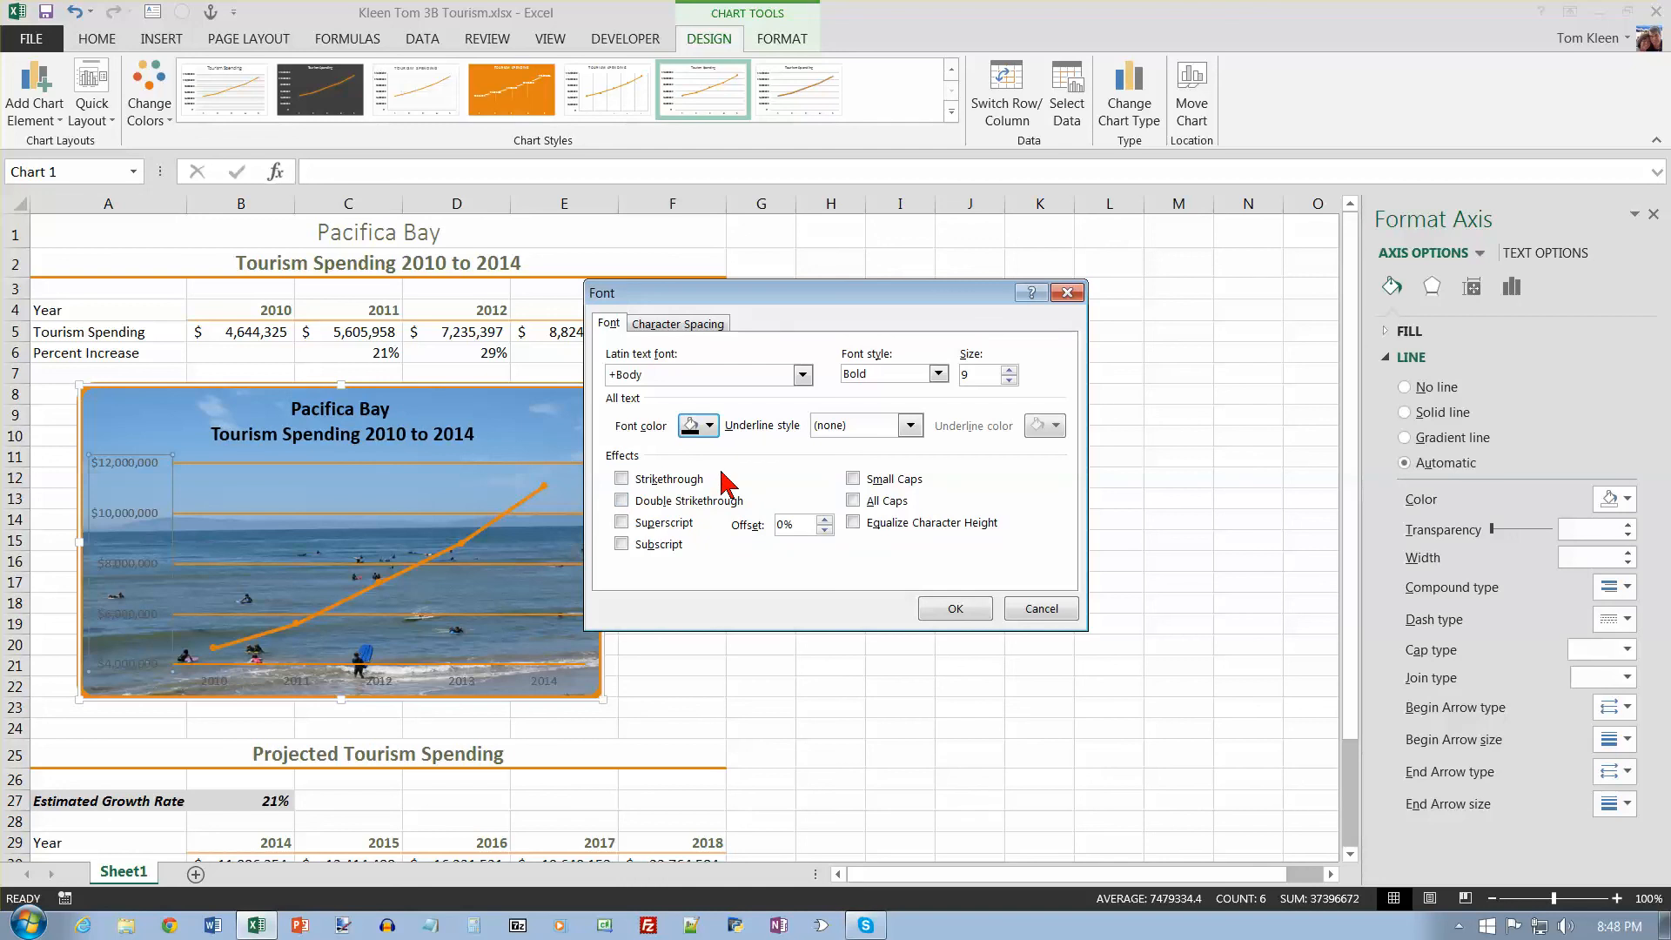
pyautogui.click(949, 609)
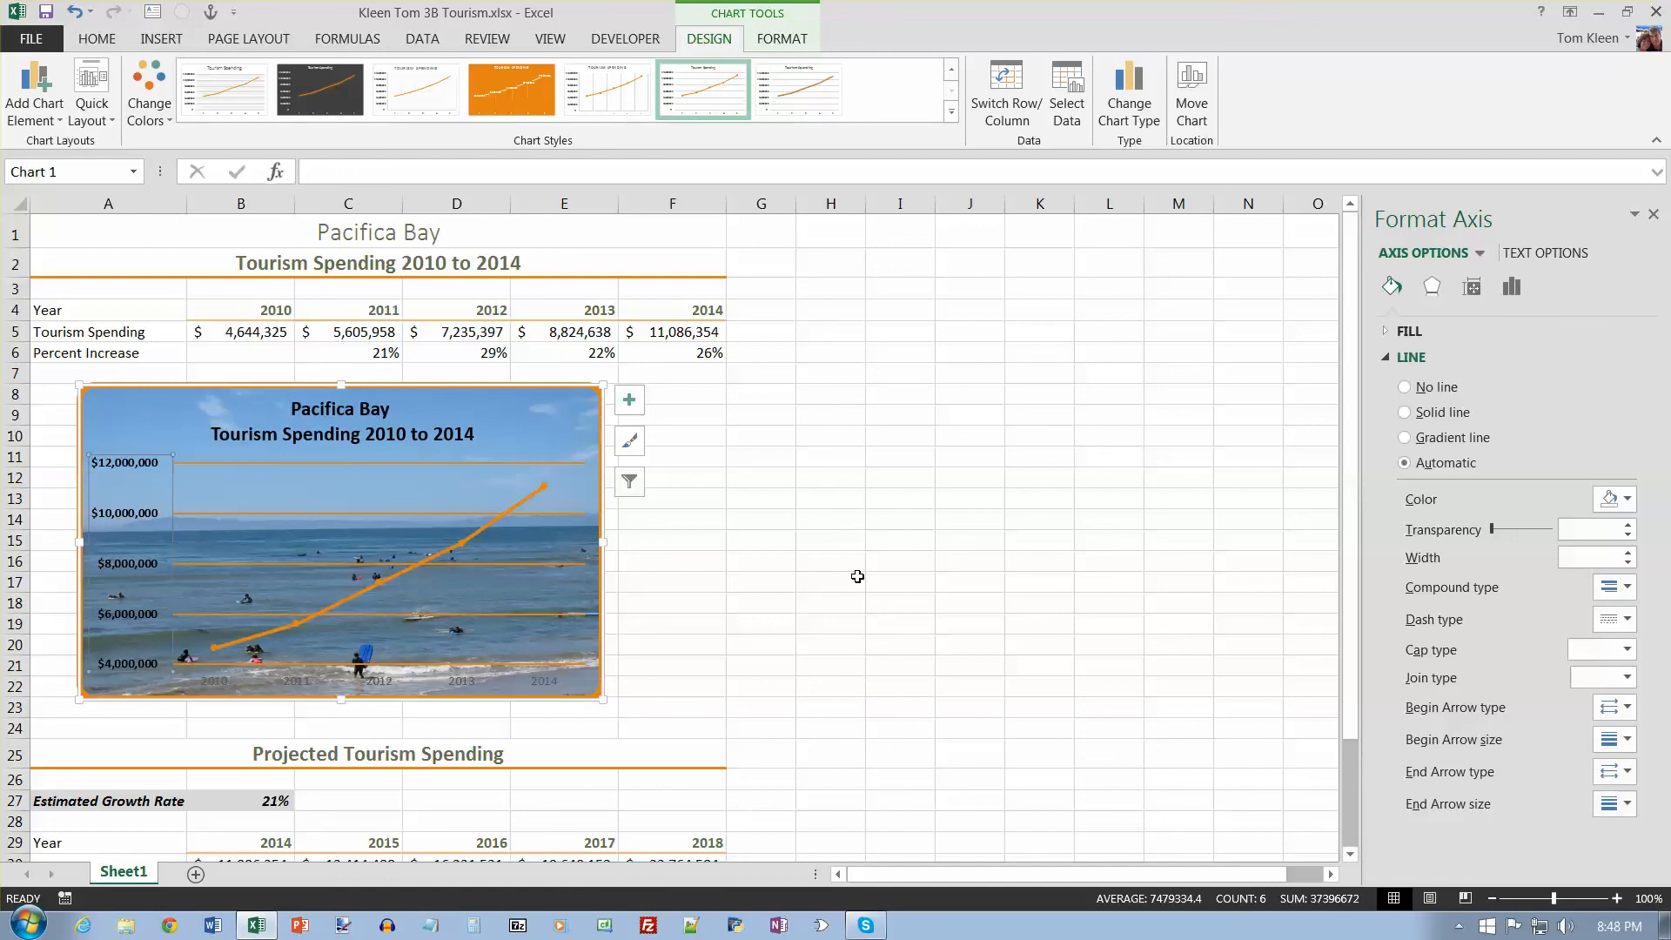
# Format the year labels on the horizontal axis in bold with a black font color
pyautogui.click(380, 681)
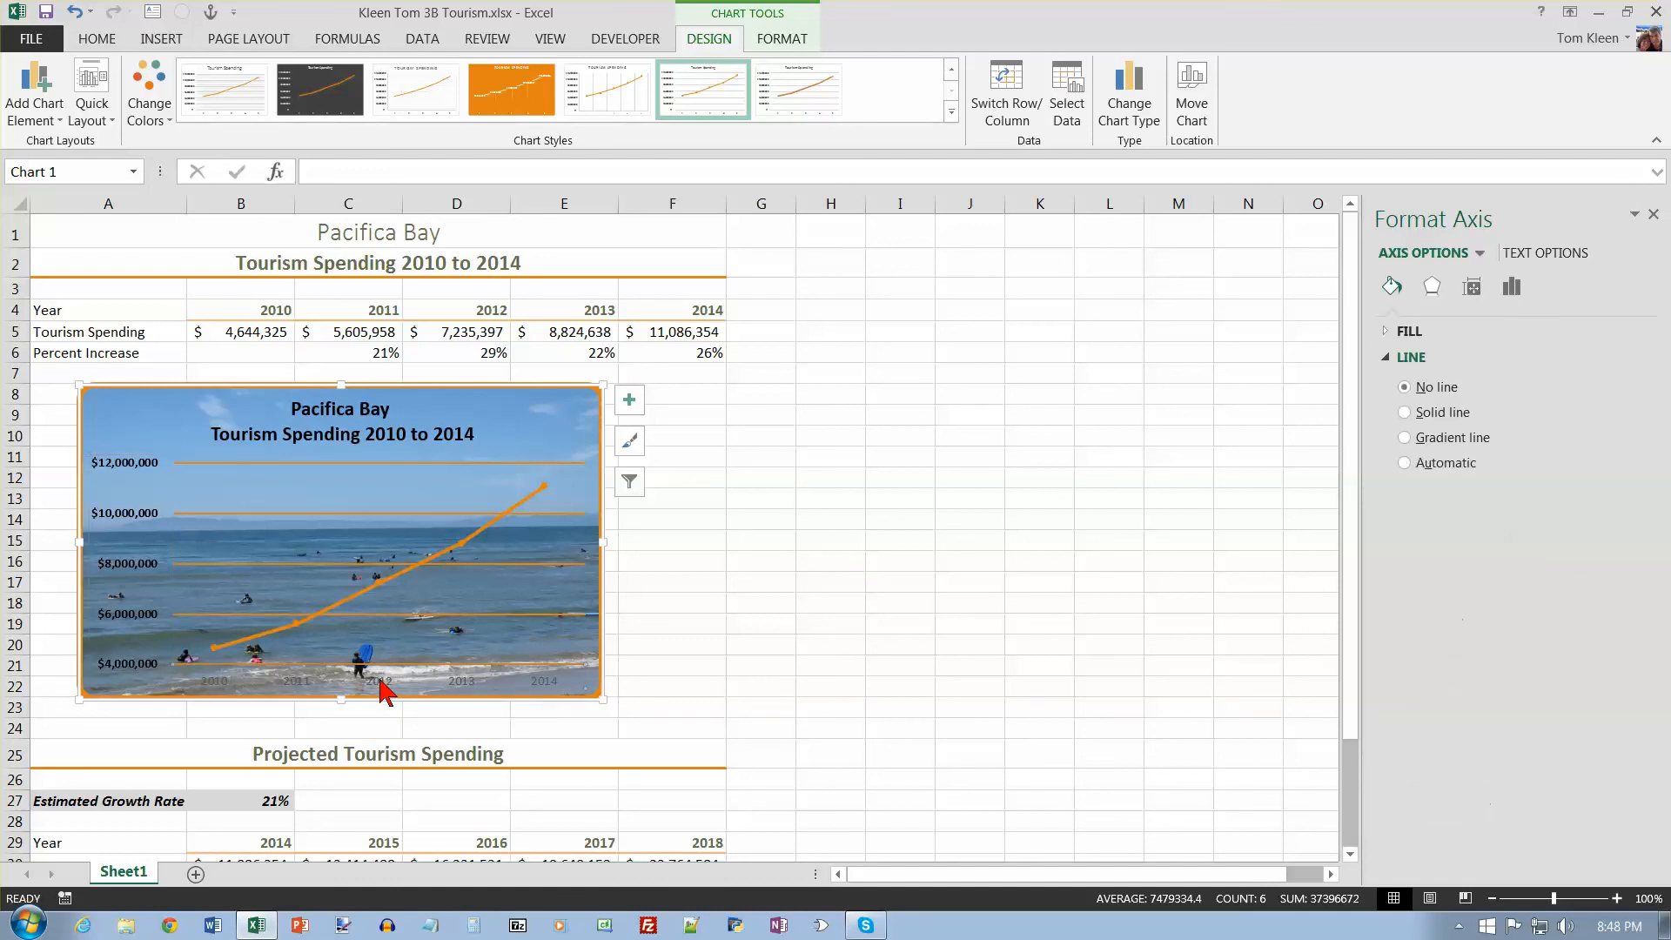
pyautogui.rightClick(380, 687)
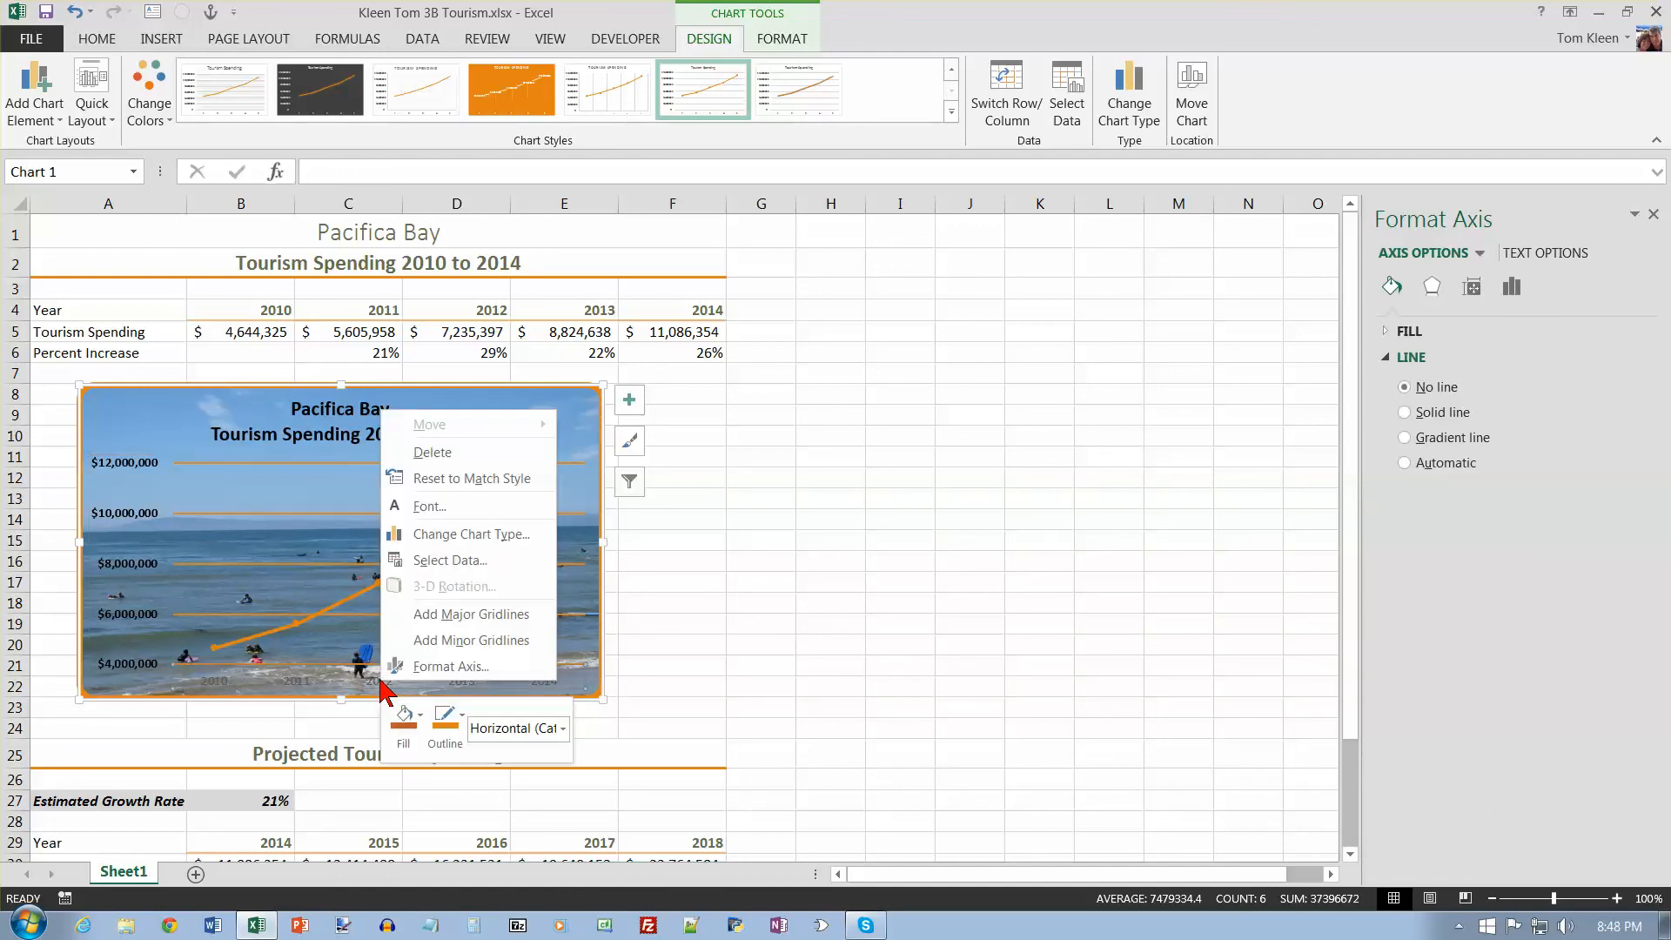
pyautogui.click(440, 507)
pyautogui.click(712, 426)
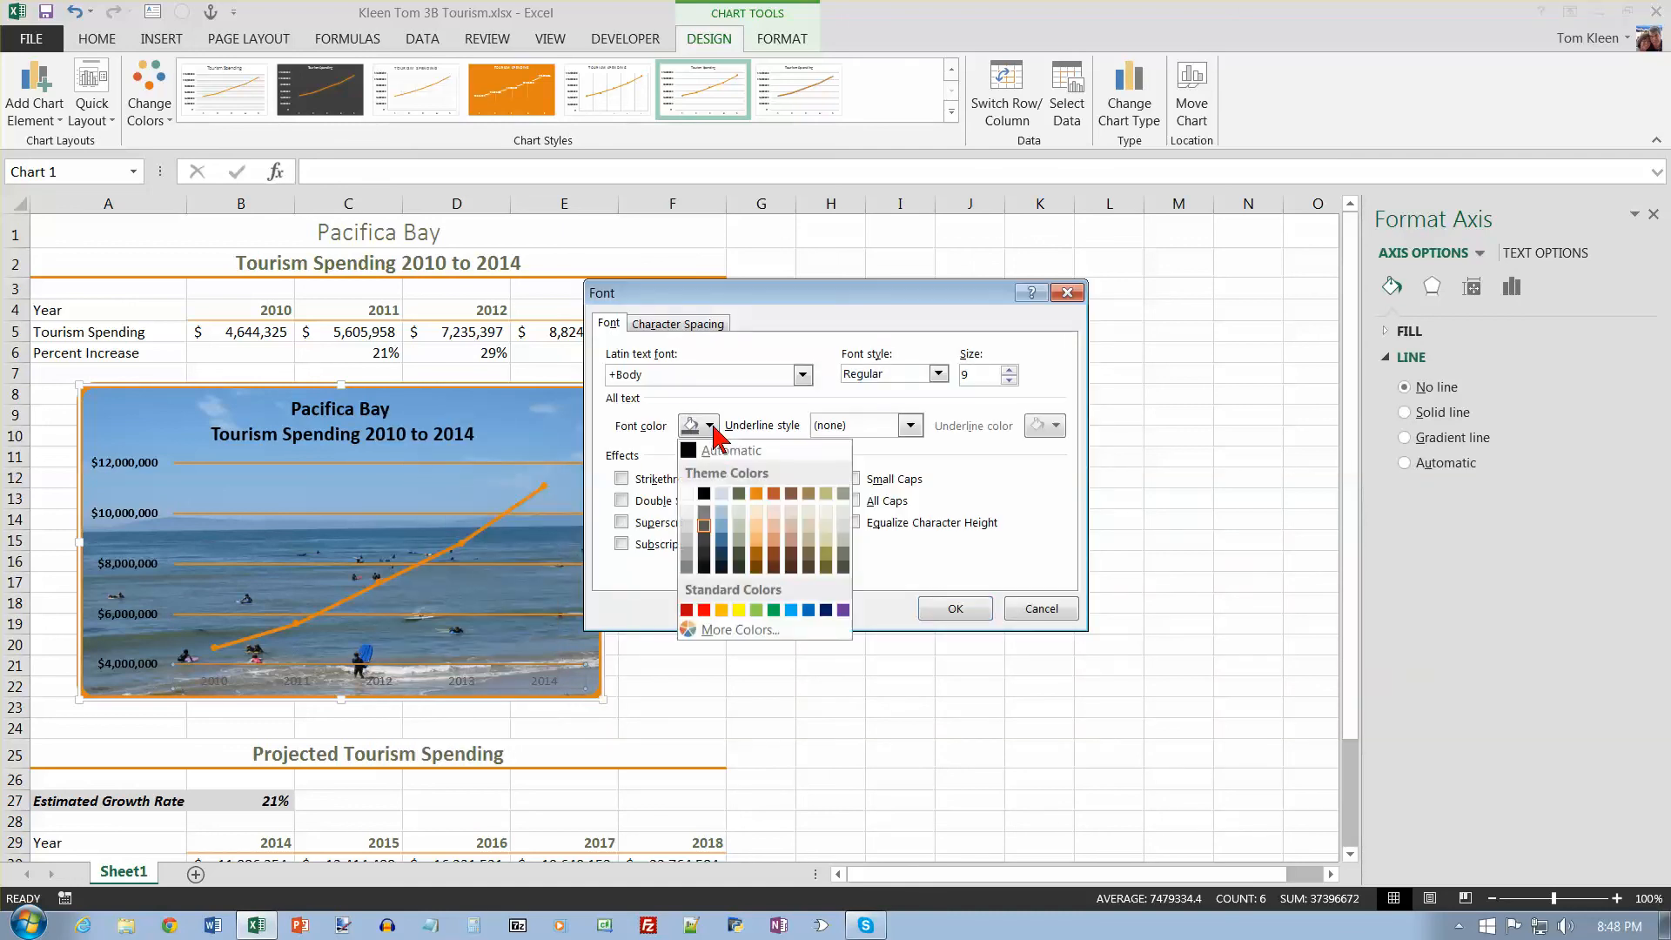
pyautogui.click(707, 493)
pyautogui.click(938, 374)
pyautogui.click(870, 436)
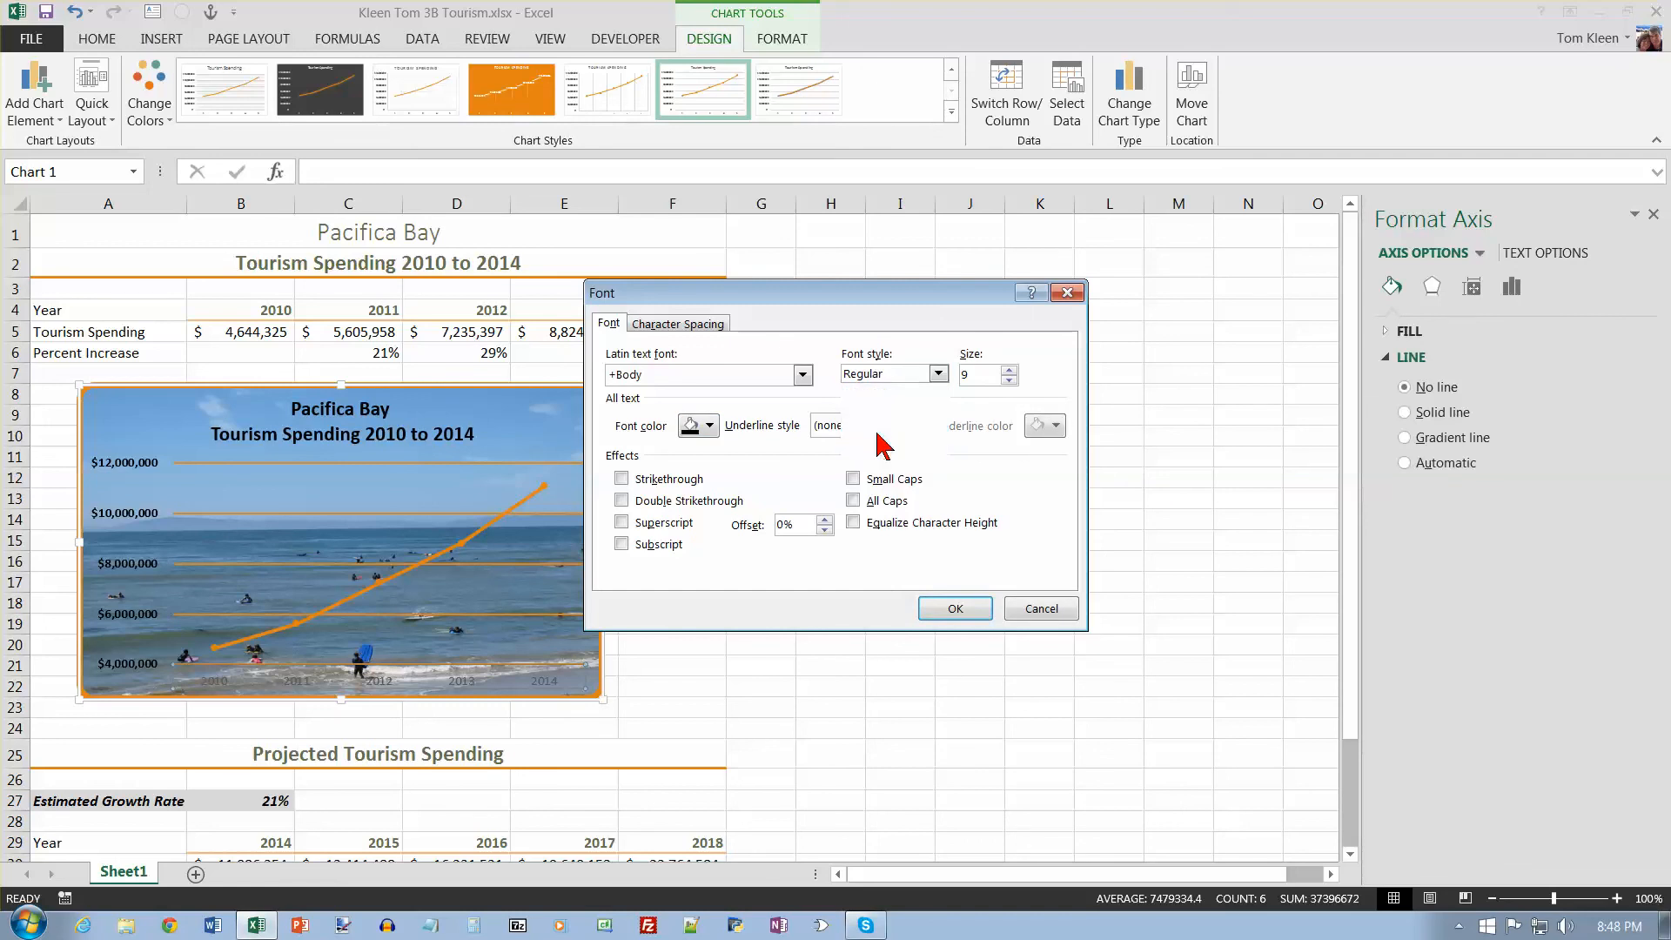
pyautogui.click(953, 611)
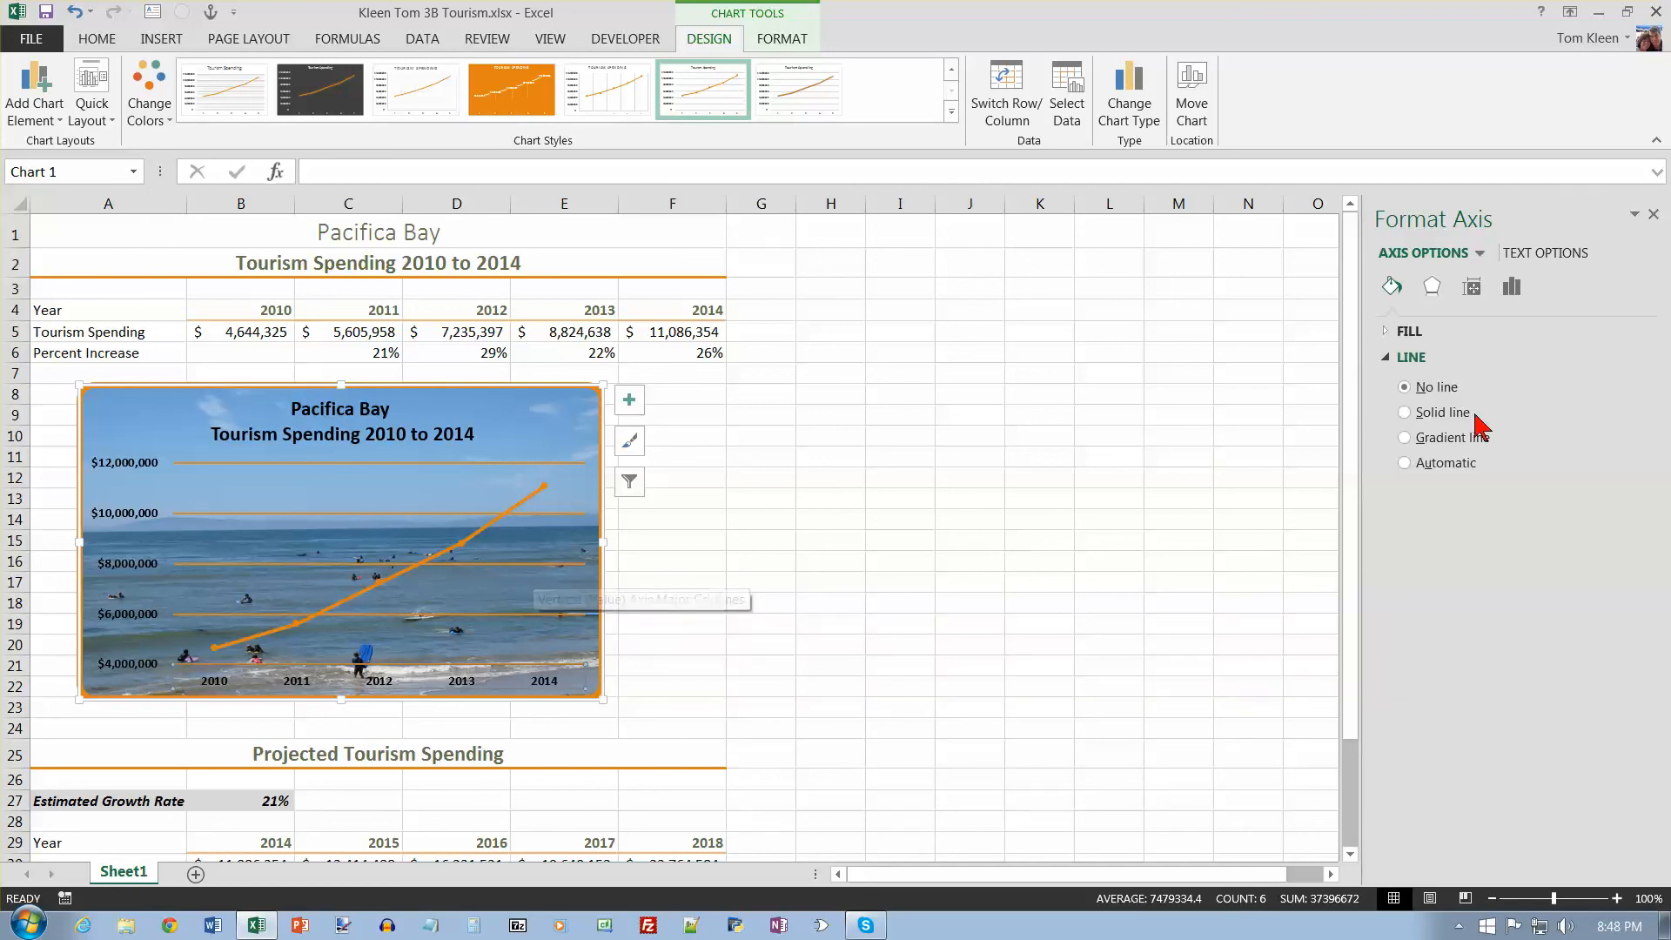
# Close the axis formatting options, deselect the chart by selecting cell A1, and save the workbook
pyautogui.click(1653, 214)
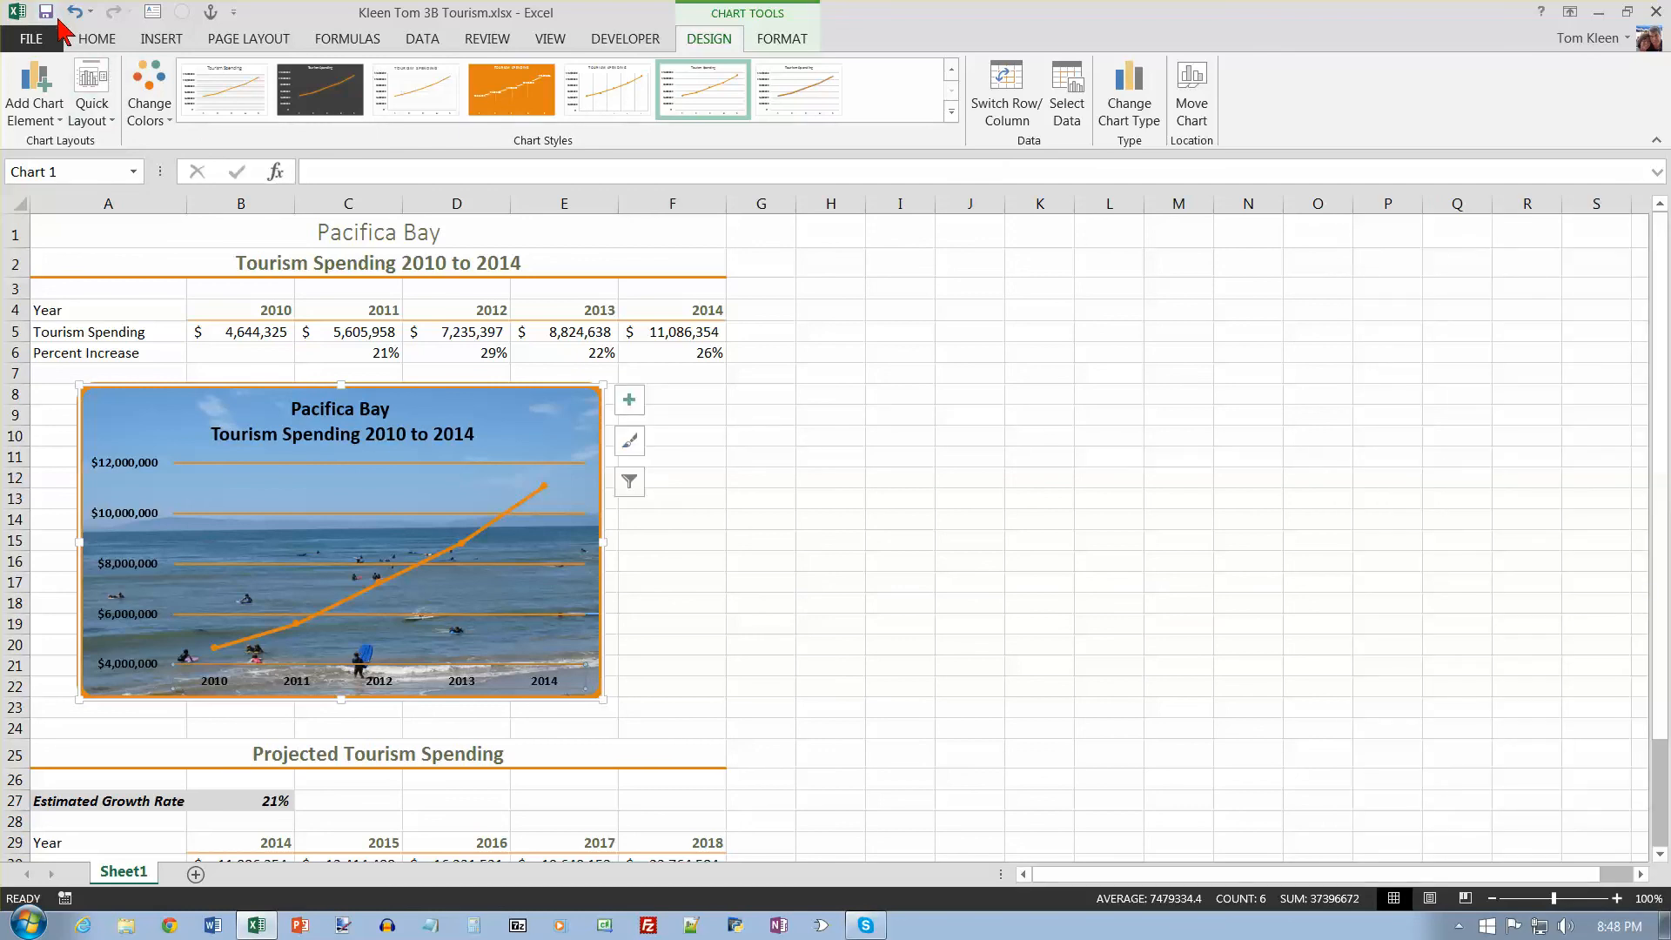
pyautogui.click(167, 232)
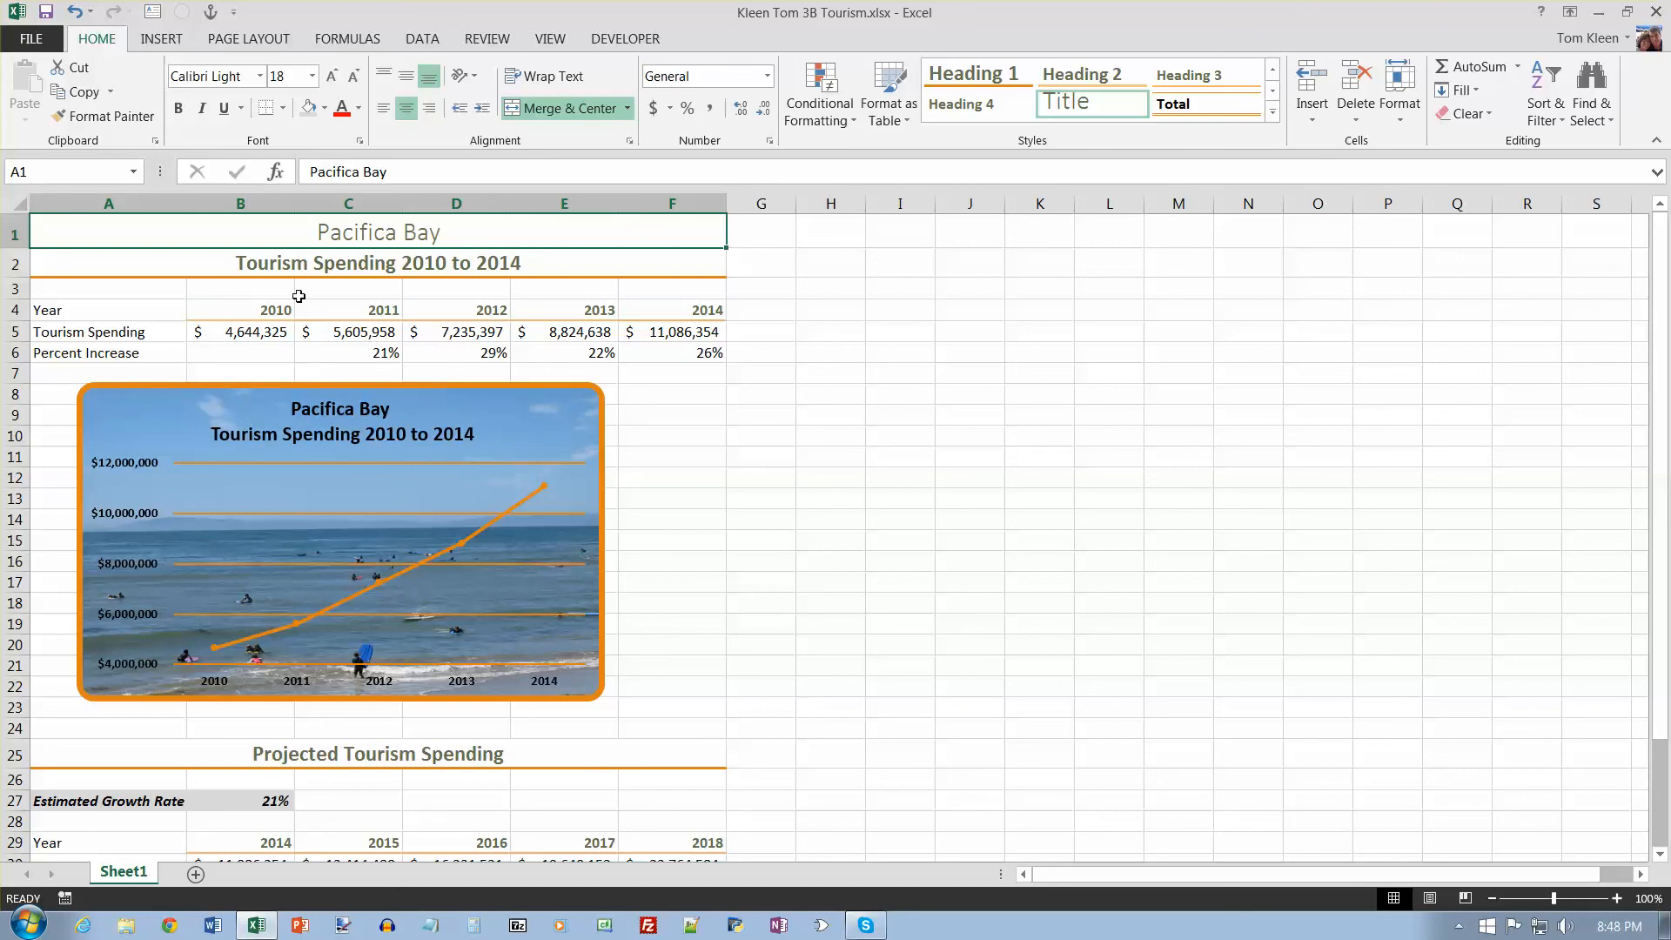
pyautogui.click(46, 13)
pyautogui.click(46, 43)
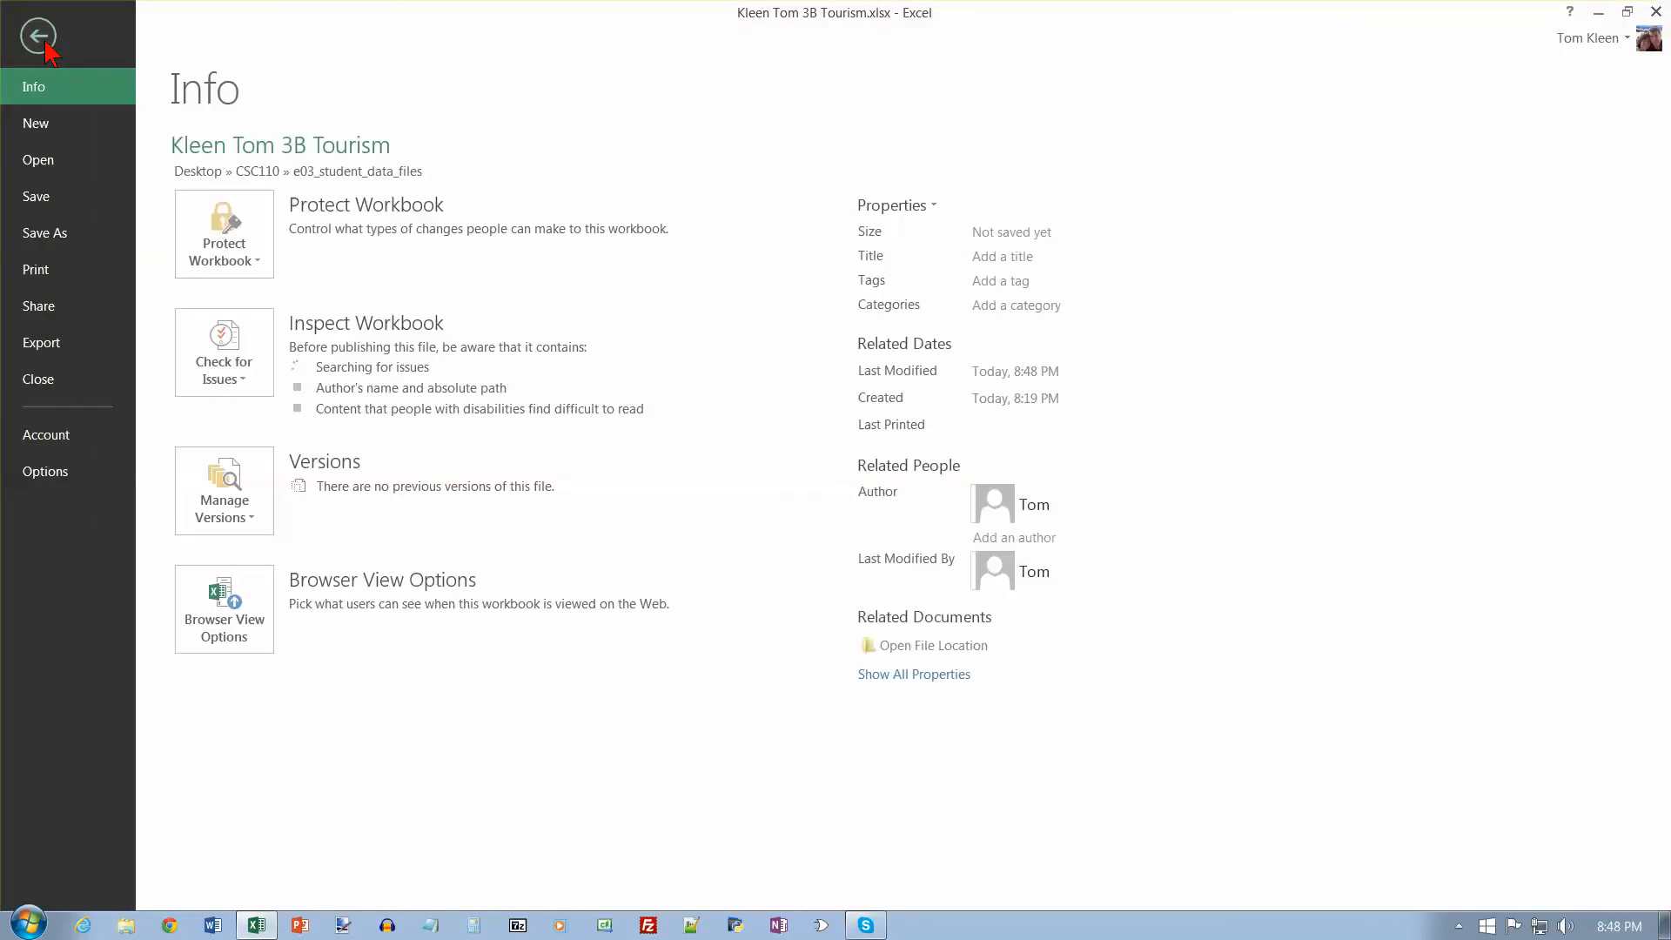
pyautogui.click(44, 45)
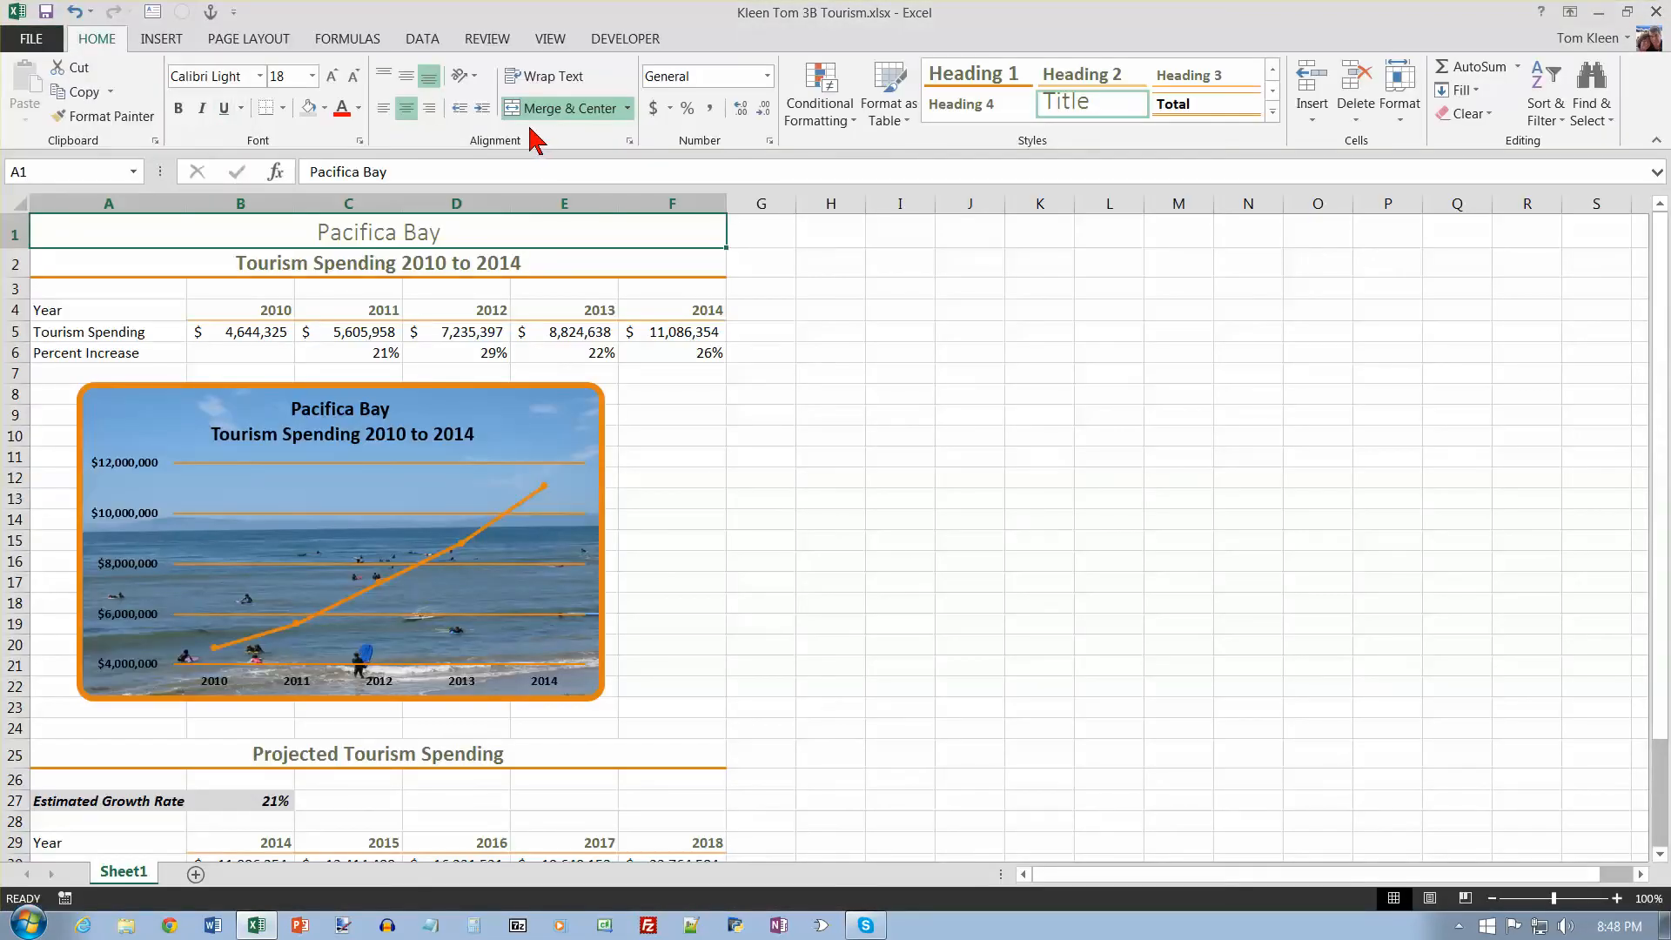
# Set the worksheet to be centered horizontally on the printed page through the custom margins
pyautogui.click(247, 41)
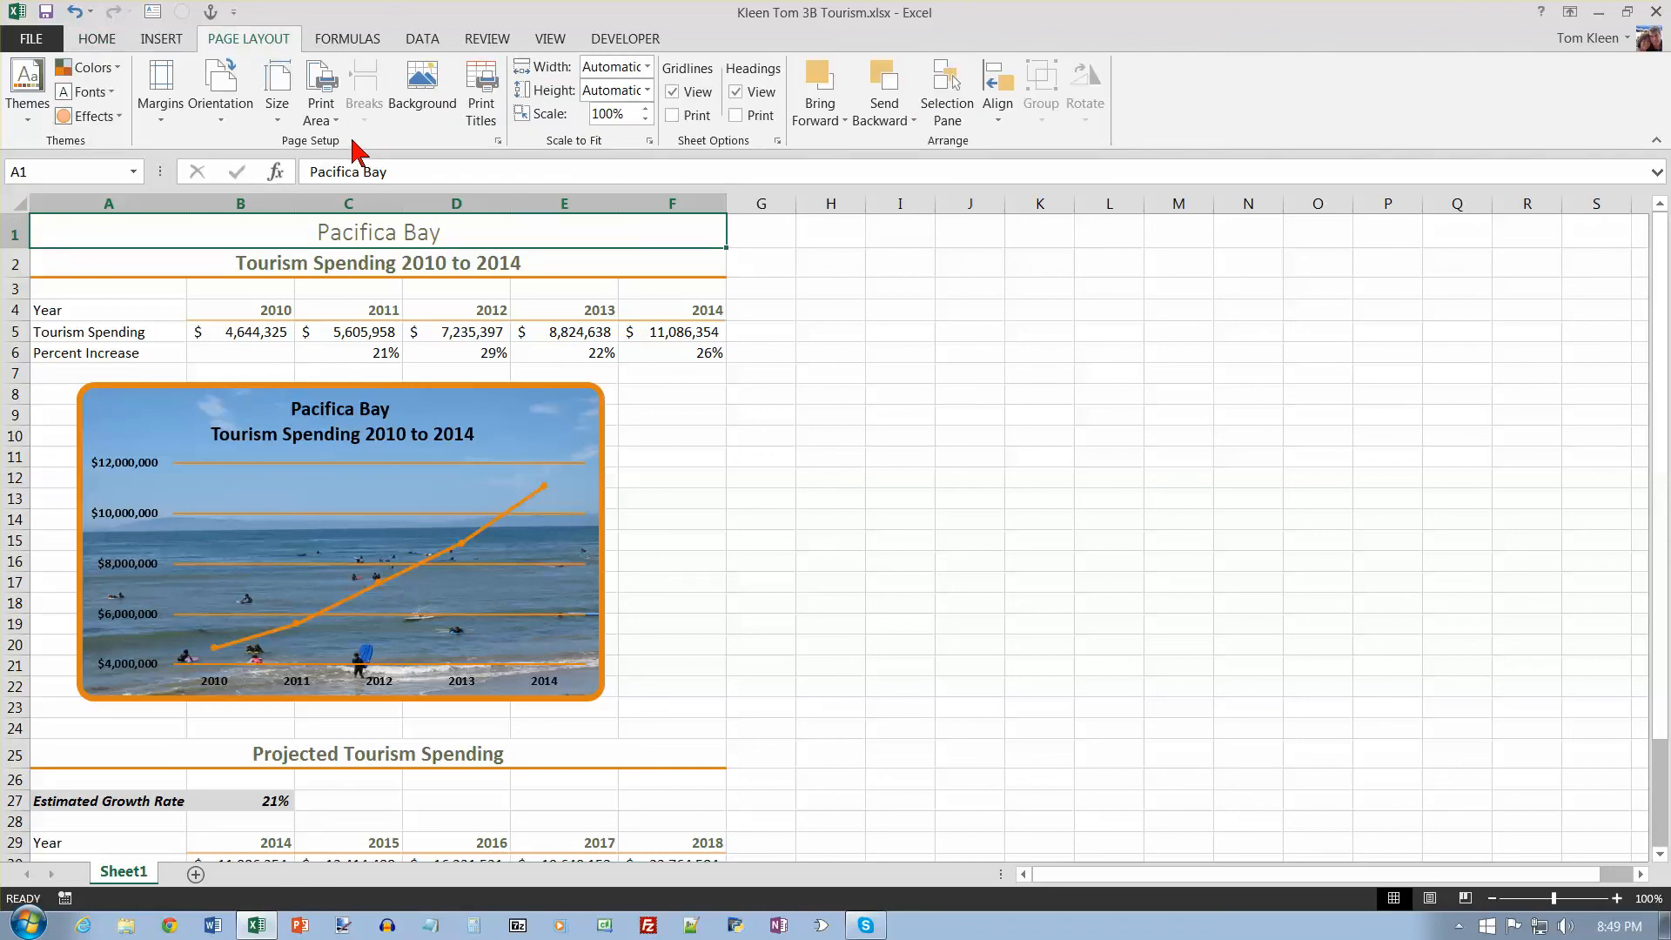
pyautogui.click(169, 131)
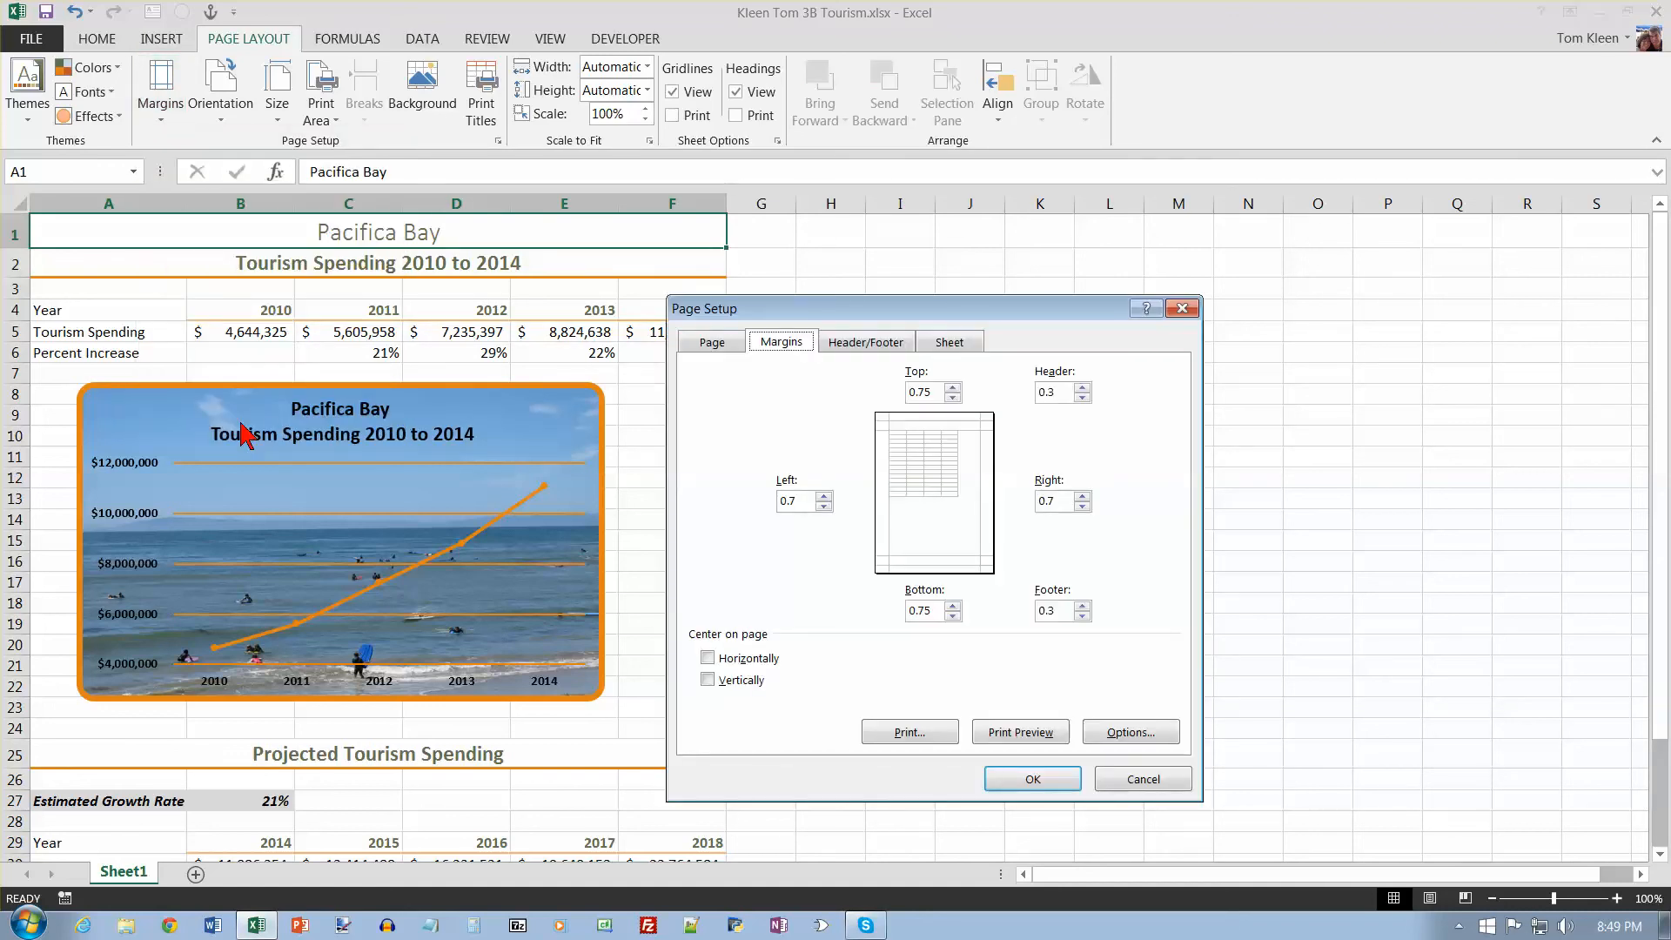
pyautogui.click(725, 659)
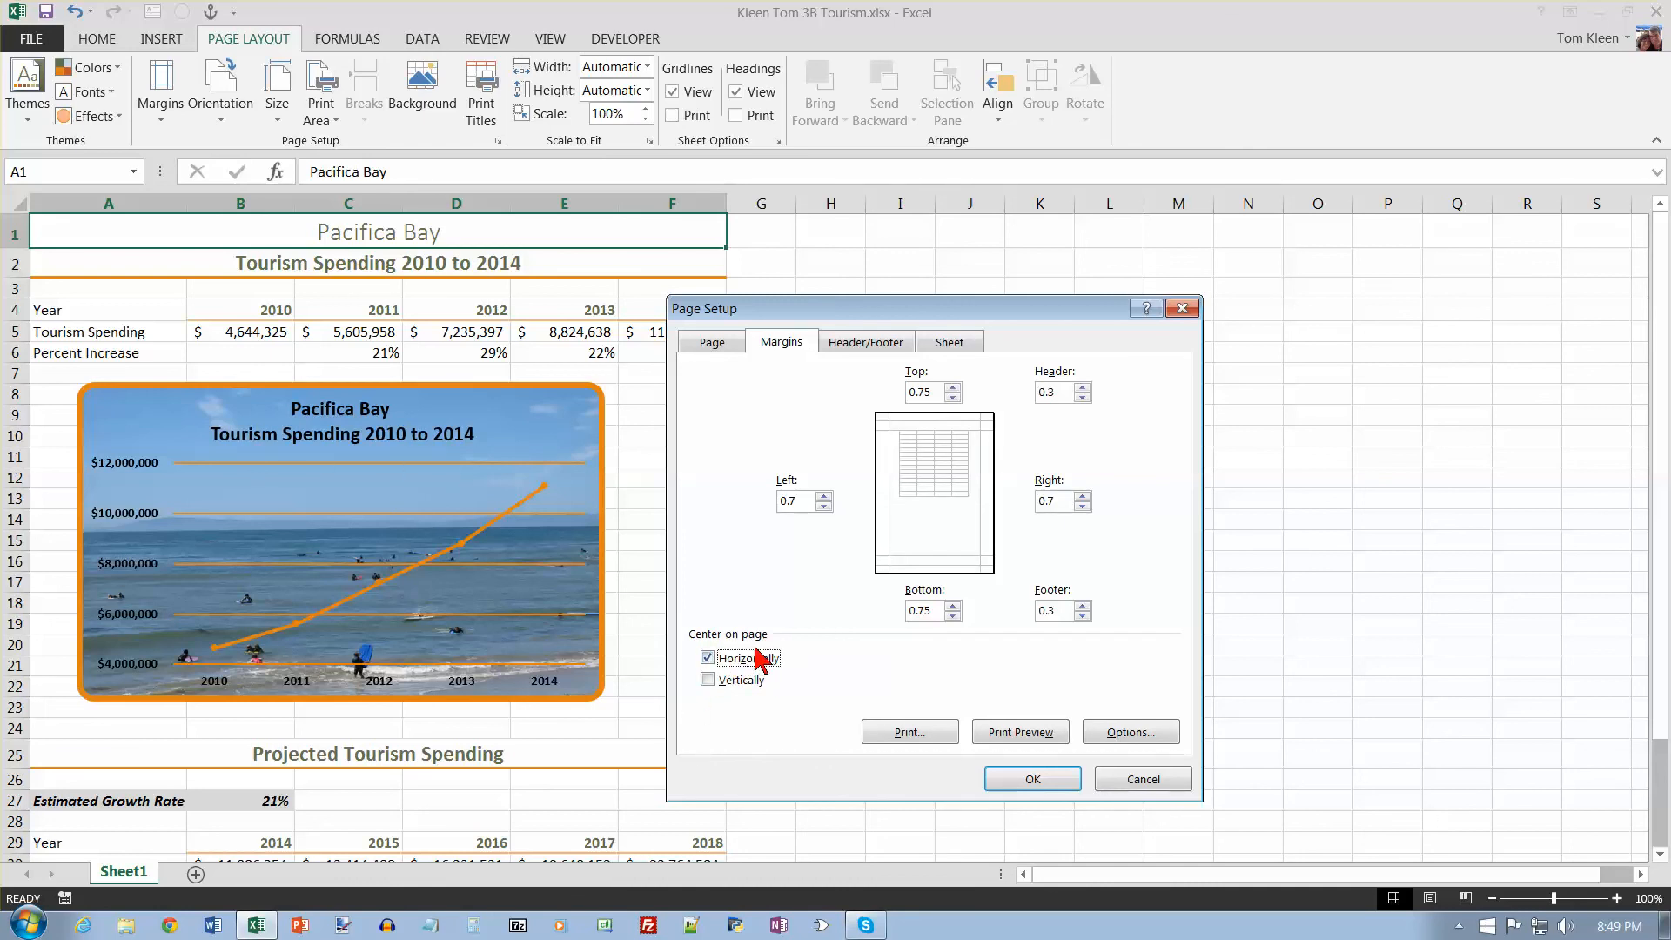
# Add a custom footer with the file name in its left section and apply the page setup
pyautogui.click(880, 342)
pyautogui.click(983, 498)
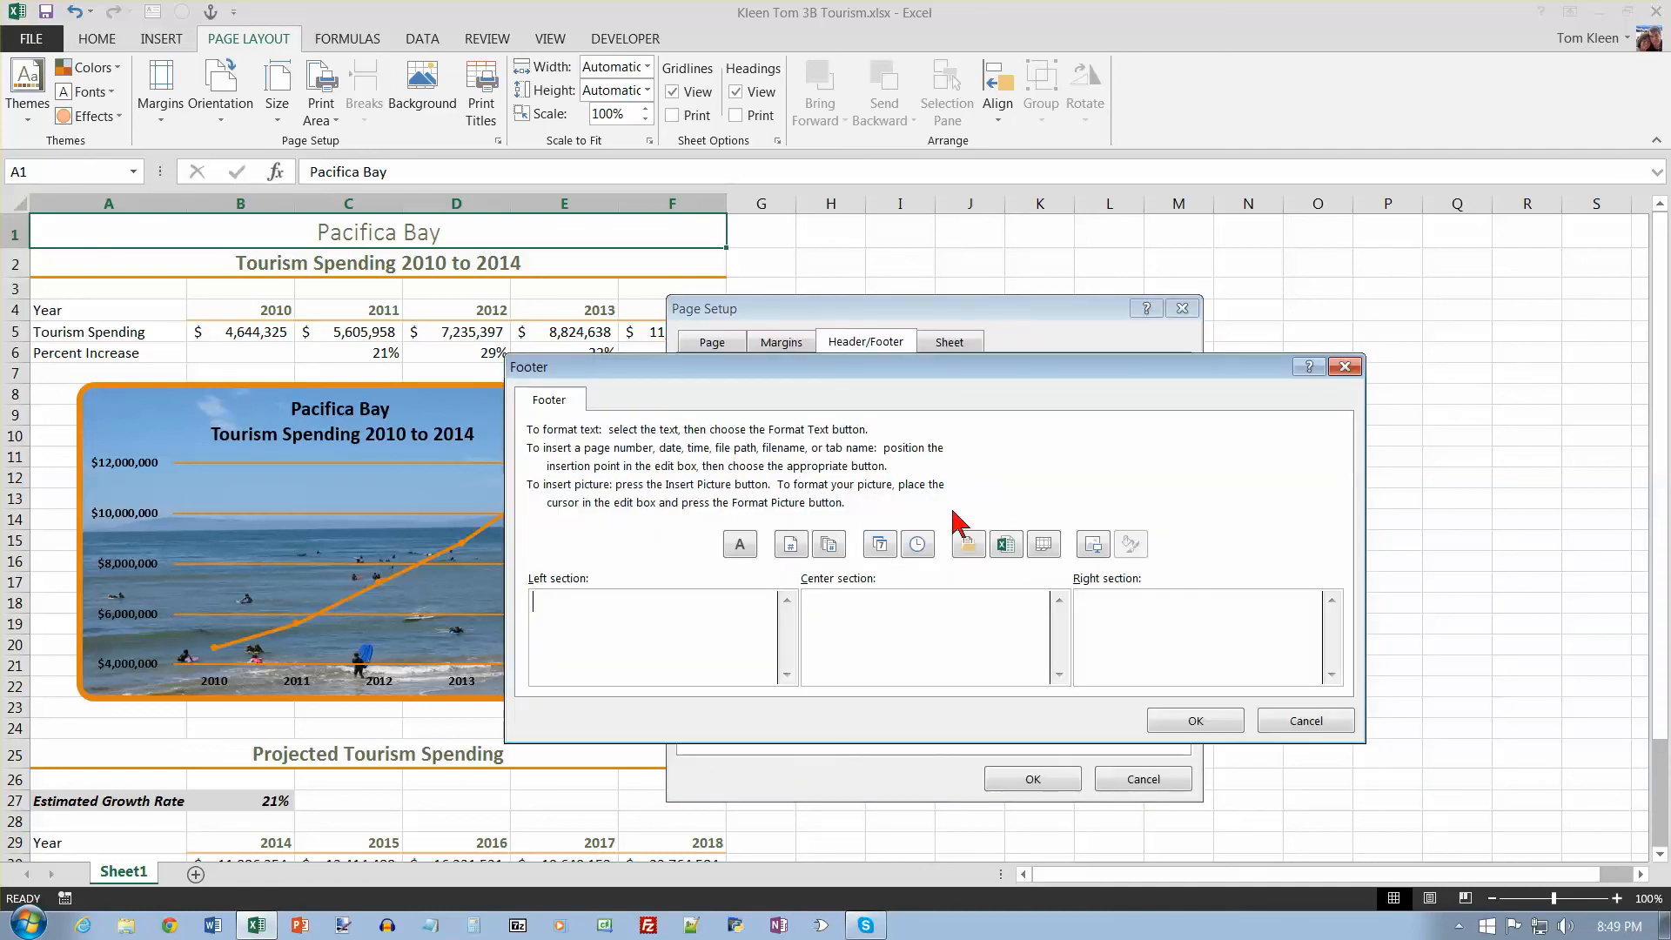
pyautogui.click(1004, 544)
pyautogui.click(1218, 724)
pyautogui.click(1040, 780)
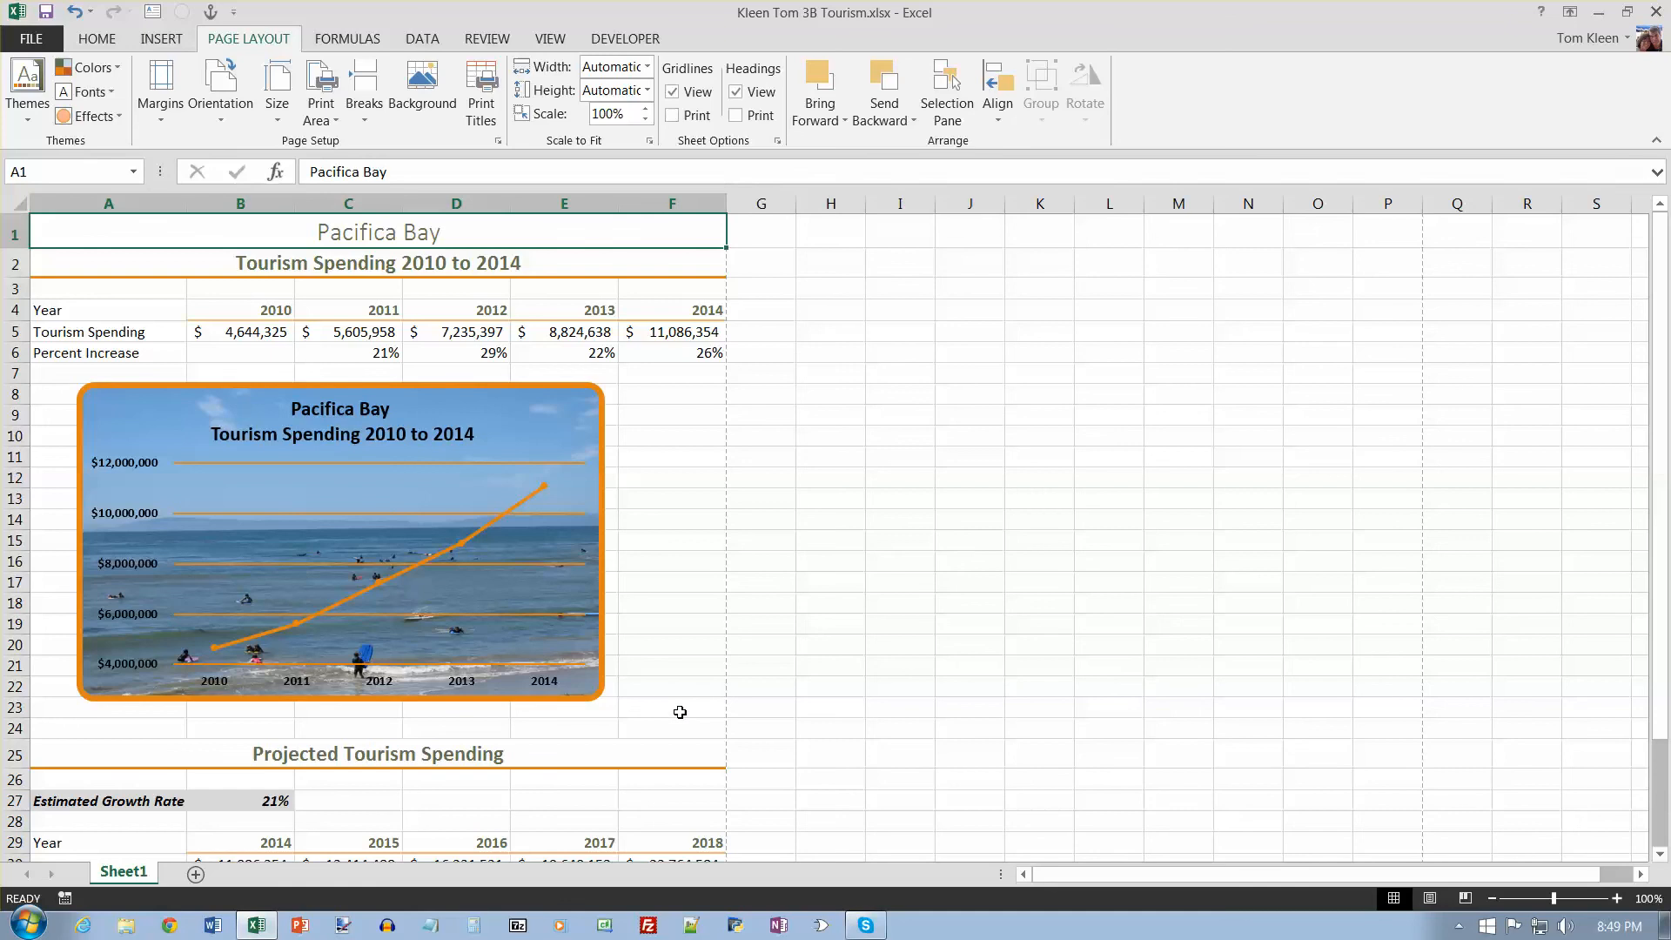
# Open the print preview of the worksheet
pyautogui.click(31, 39)
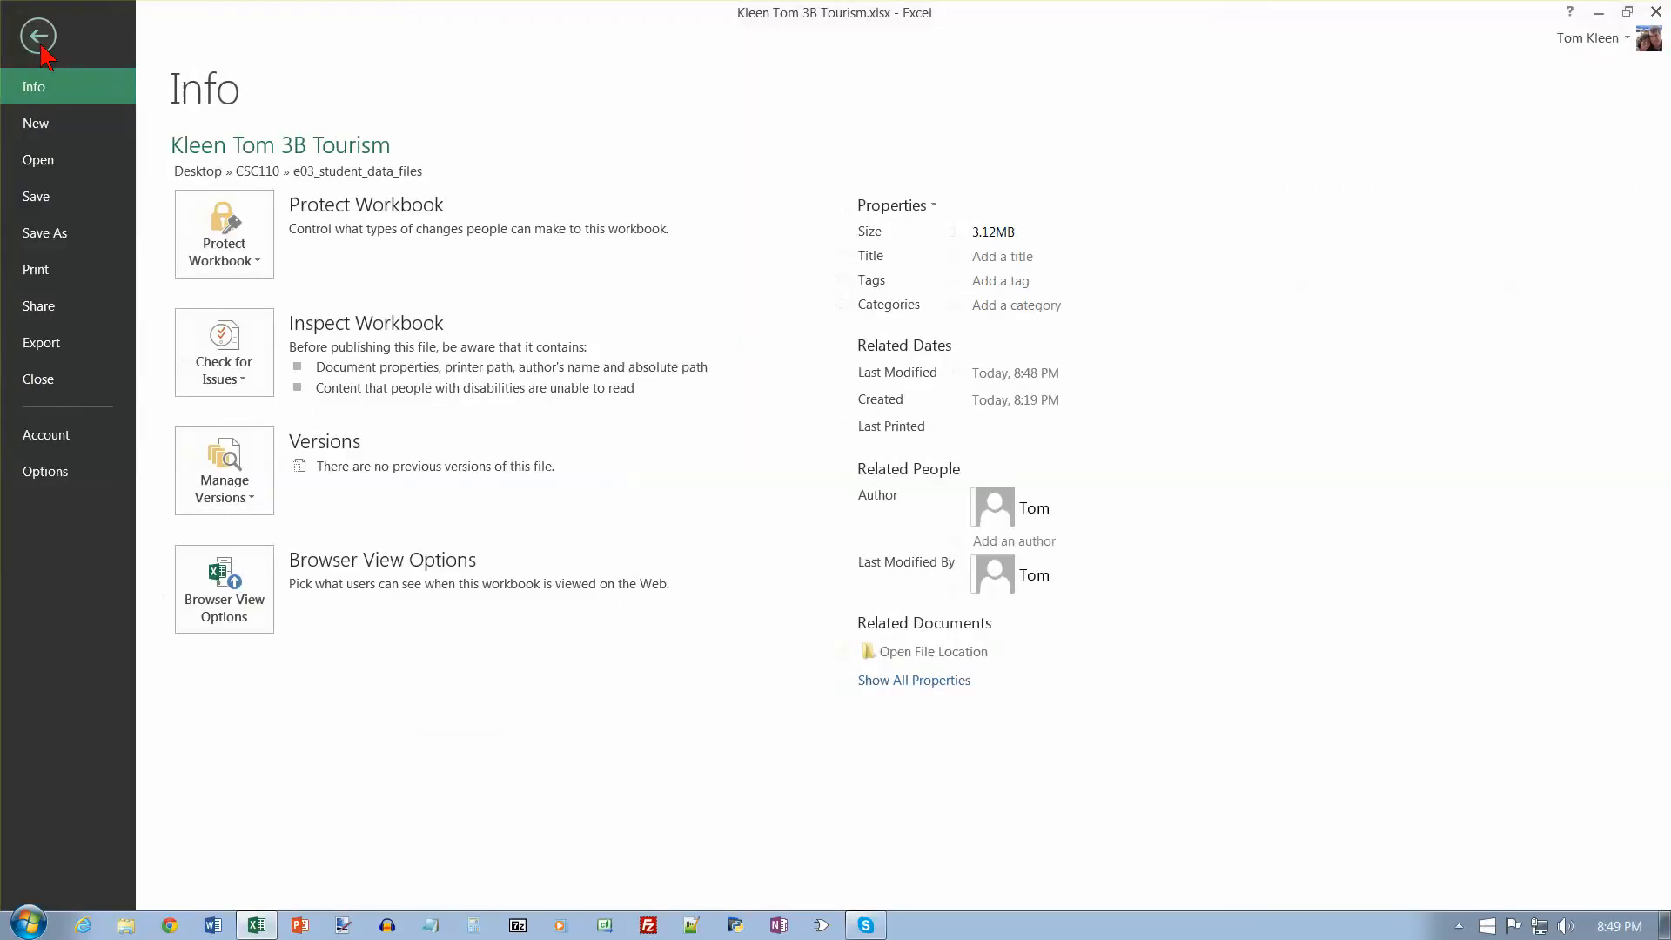
pyautogui.click(48, 271)
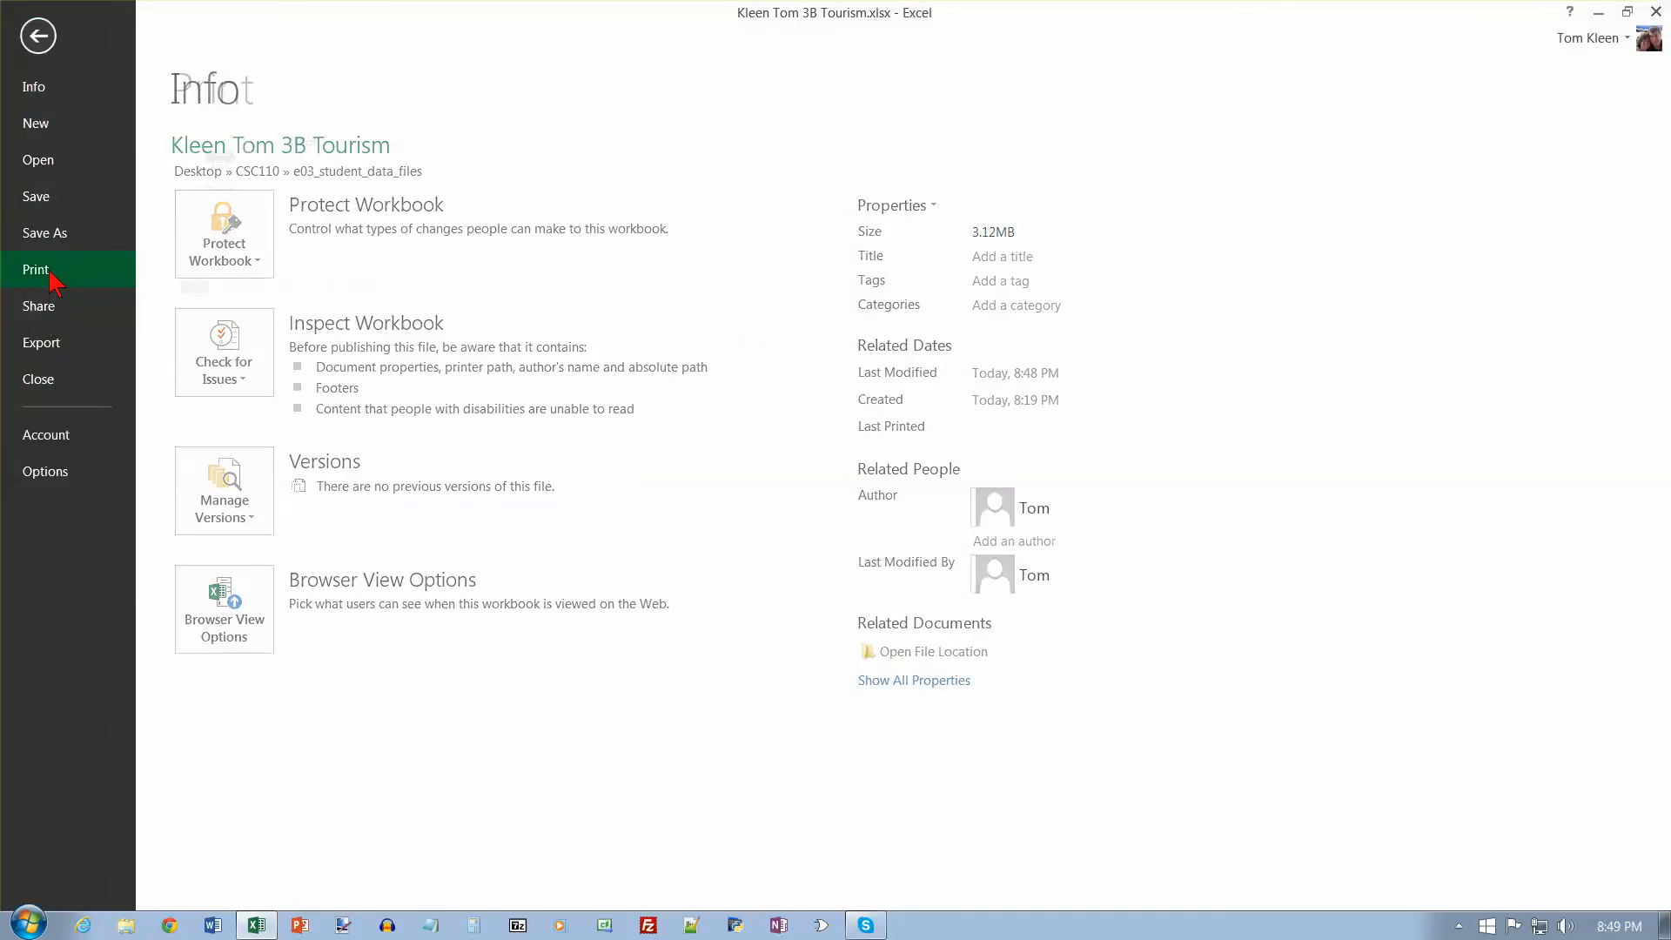